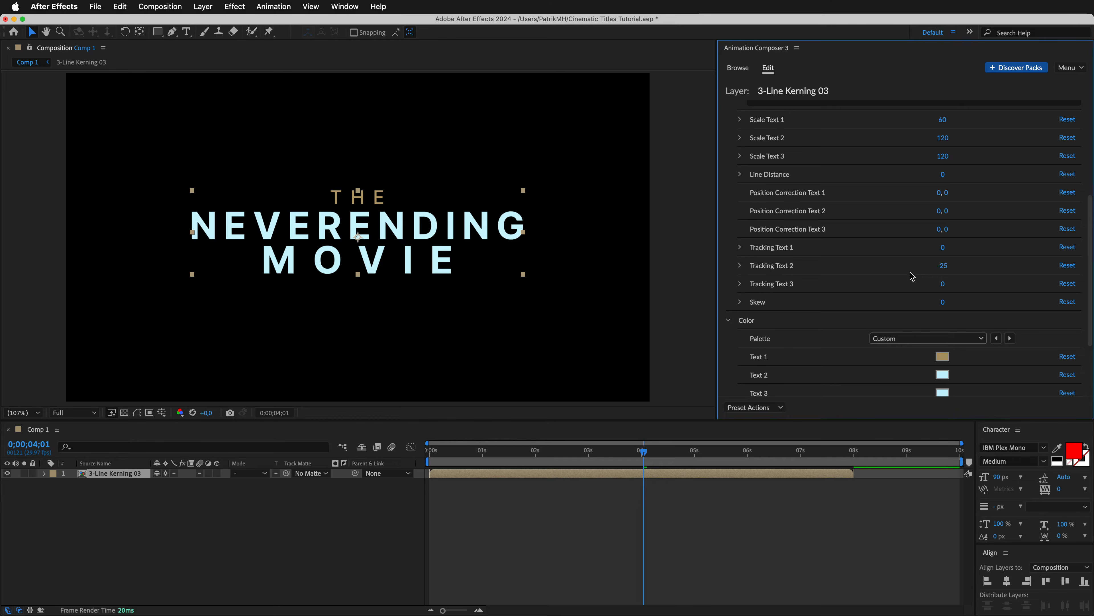
Set Tracking Text 2 to 0 and change the Text 1 colour to a very pale cyan.
drag(943, 268, 975, 272)
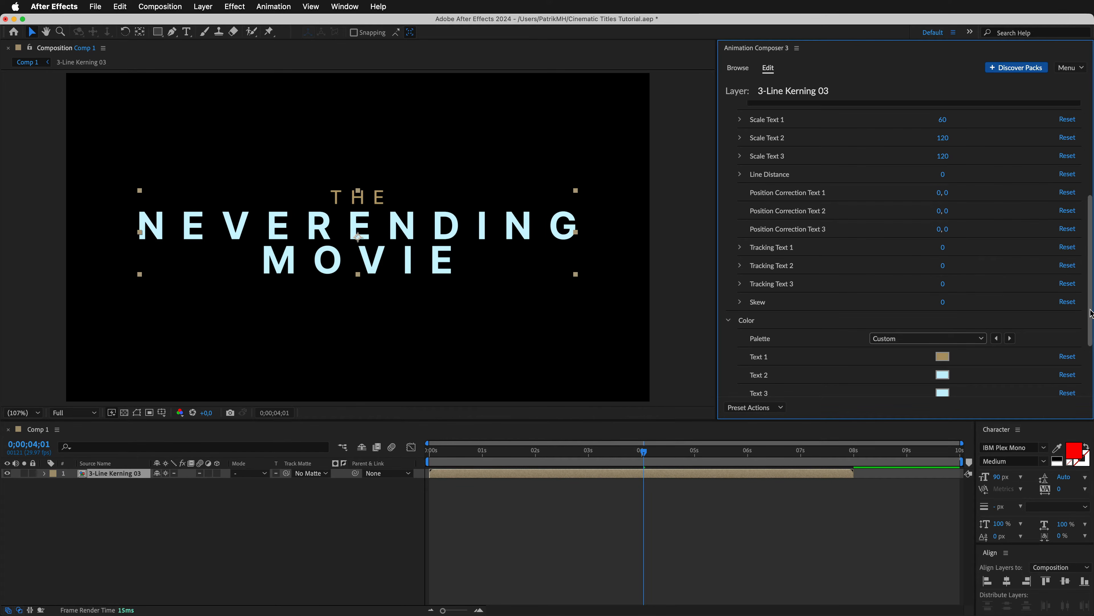
scroll(1091, 313, down, 5)
click(943, 261)
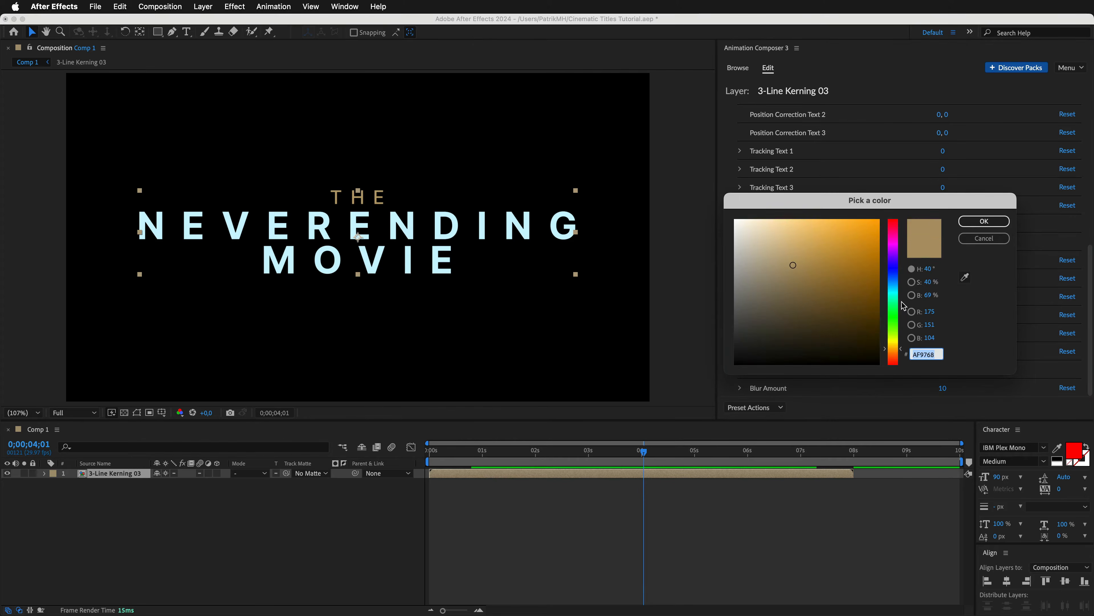
drag(893, 303, 894, 293)
drag(770, 237, 751, 222)
click(969, 222)
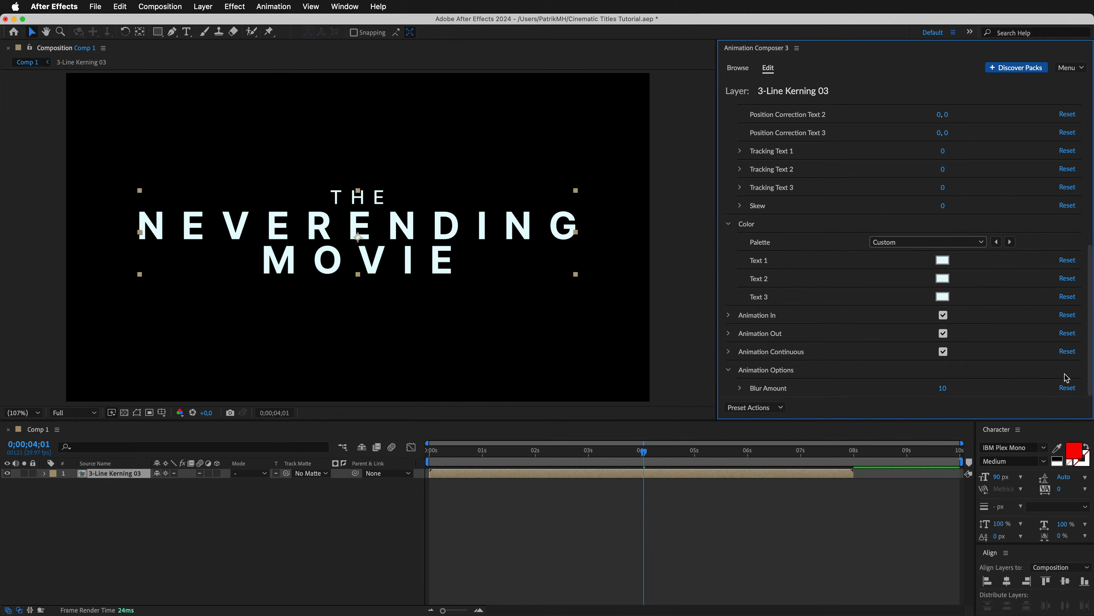
Replace the wording of the title's third line with EFFECT.
scroll(1089, 377, up, 12)
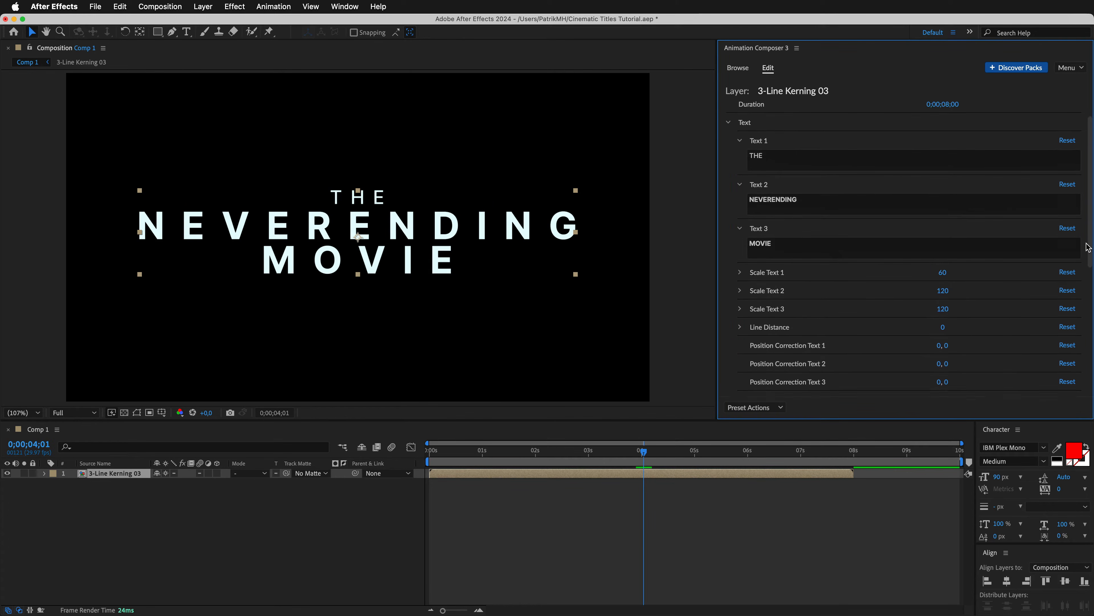
drag(792, 279, 734, 278)
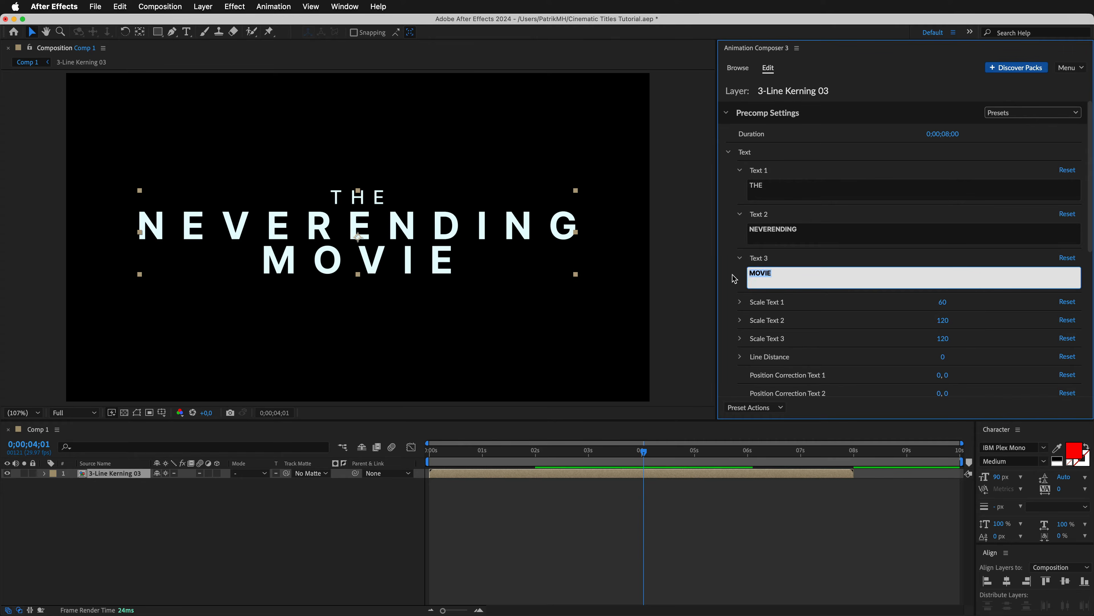
text(EFFECT)
Add the 306339 city footage clip from the Your Footage folder to Comp 1 beneath the title layer.
drag(474, 615, 602, 385)
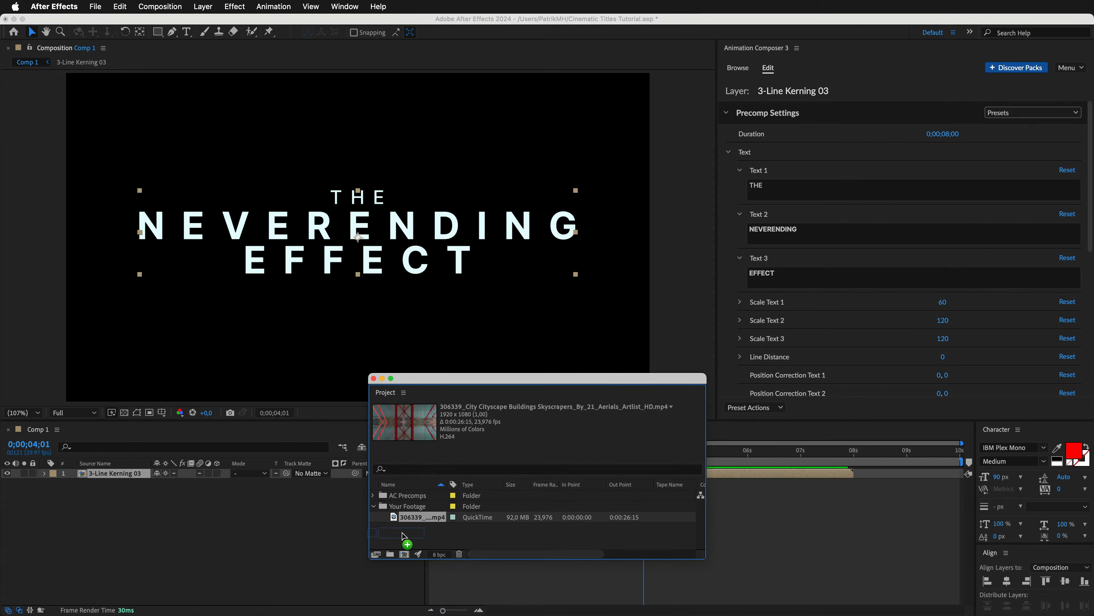
drag(402, 536, 218, 510)
drag(551, 381, 564, 615)
click(333, 558)
Scale the 3-Line Kerning 03 title layer to 90% and preview the composition.
click(43, 473)
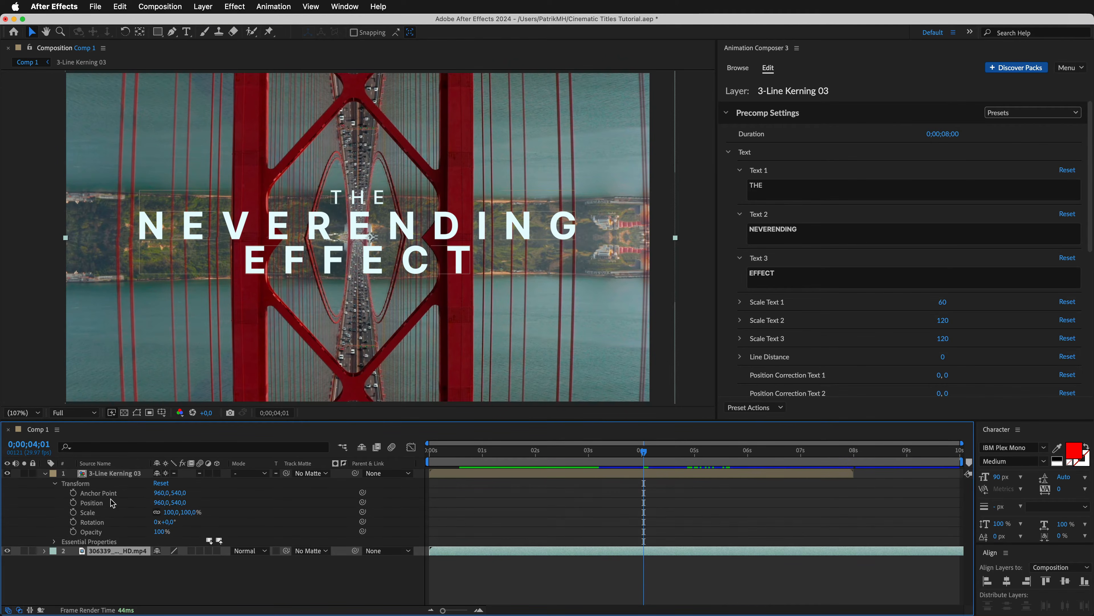
drag(177, 519, 173, 519)
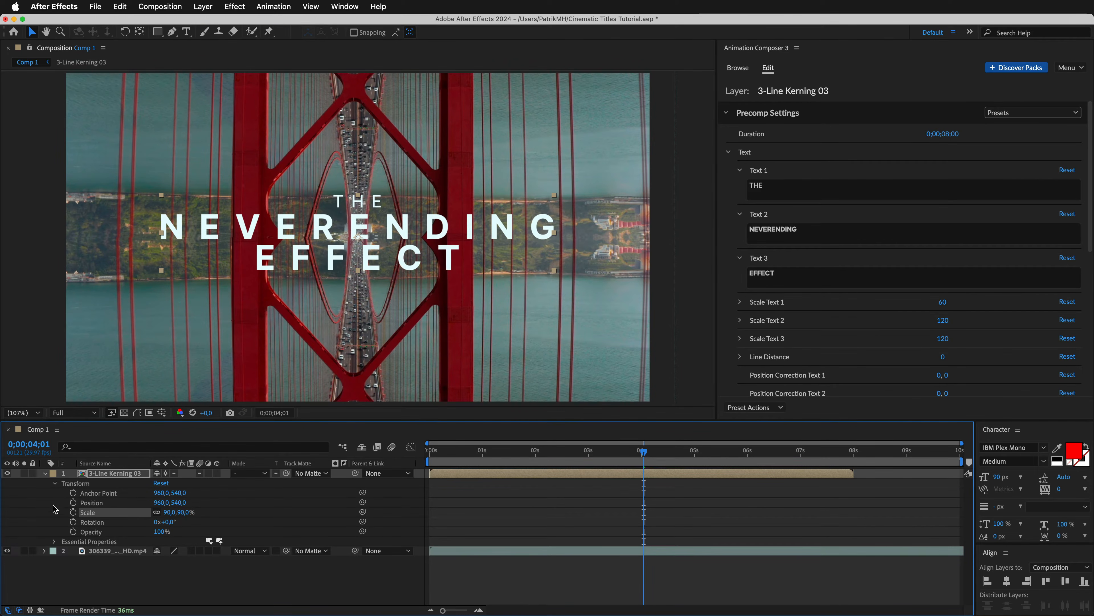
click(44, 474)
key(space)
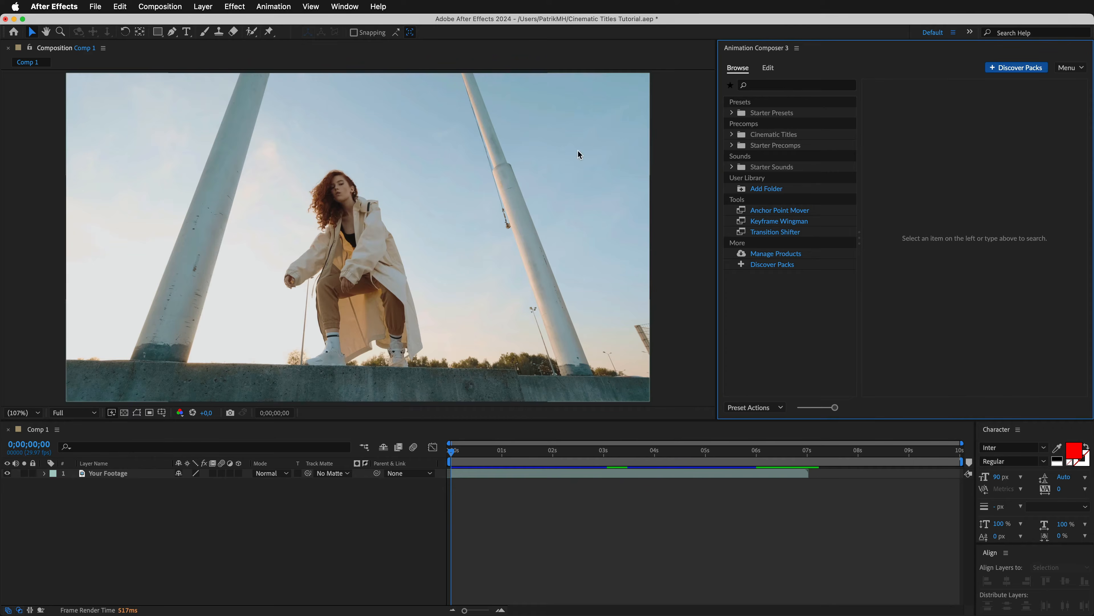
Add the 1-Line Neon 01 title in its Center version from the Cinematic Titles Neon folder and preview it.
click(734, 137)
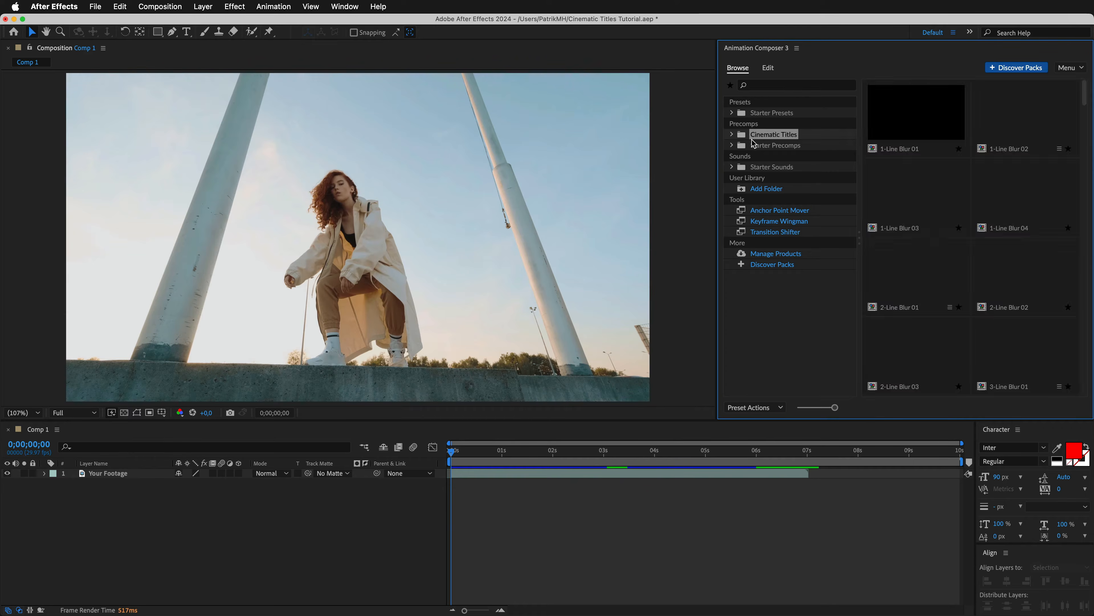
click(732, 136)
click(755, 201)
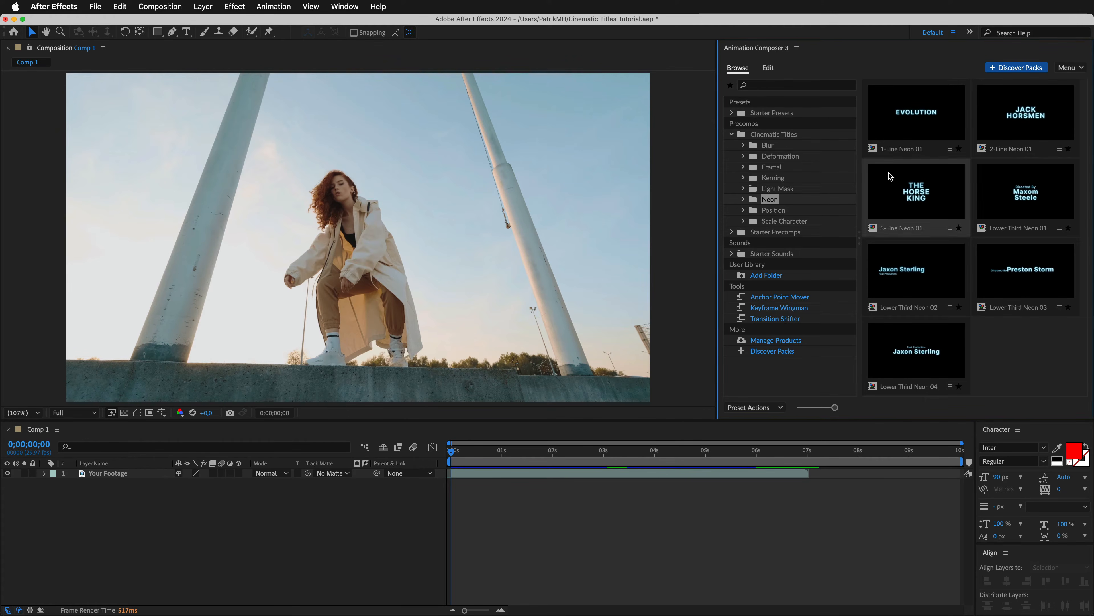
click(926, 114)
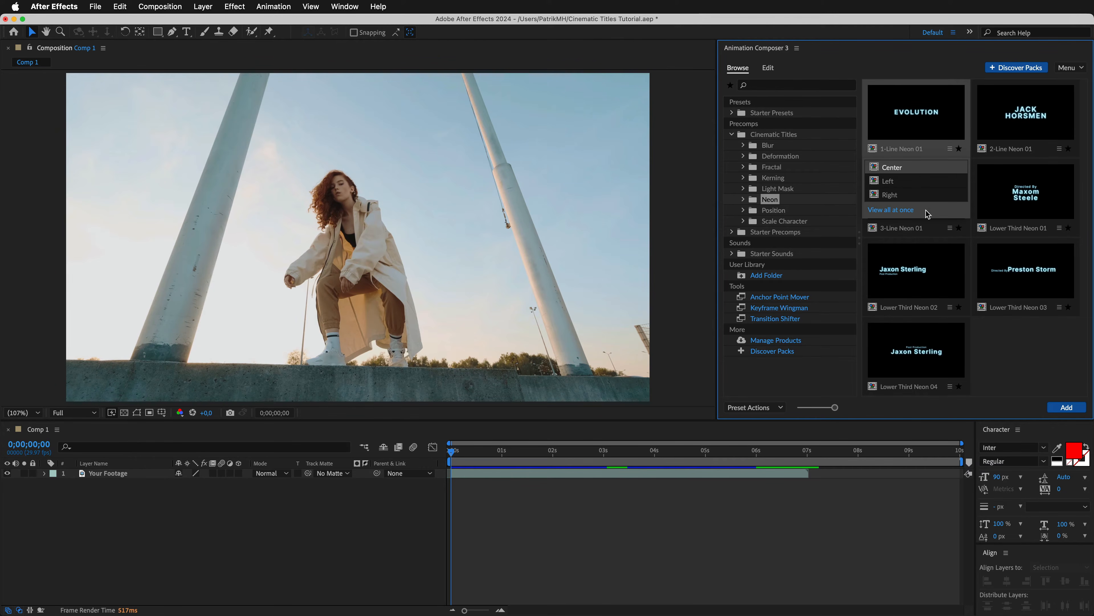
click(1072, 410)
key(space)
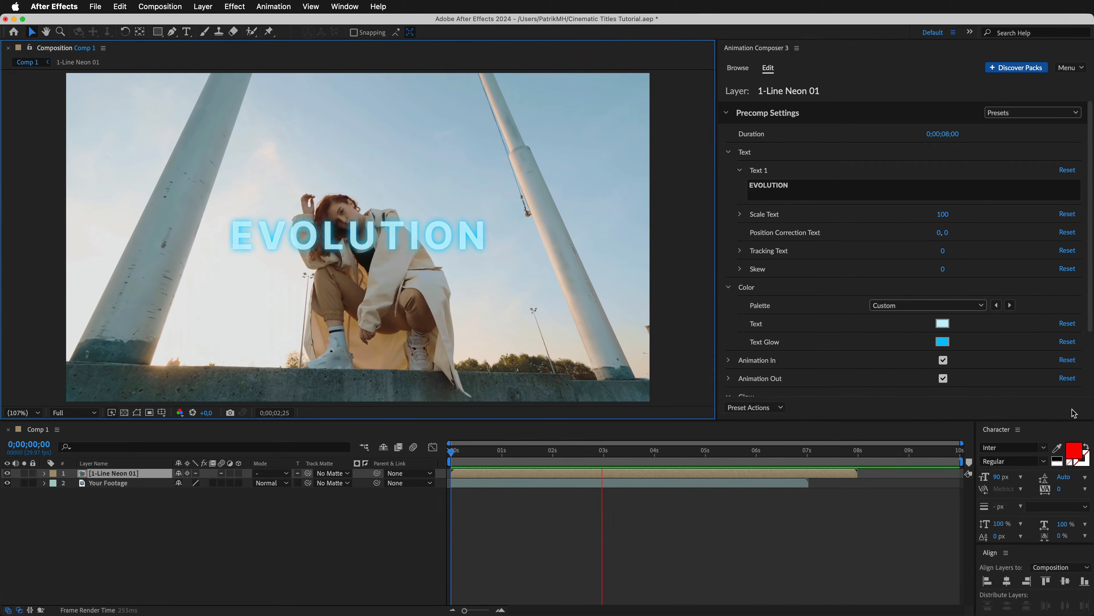
click(1073, 413)
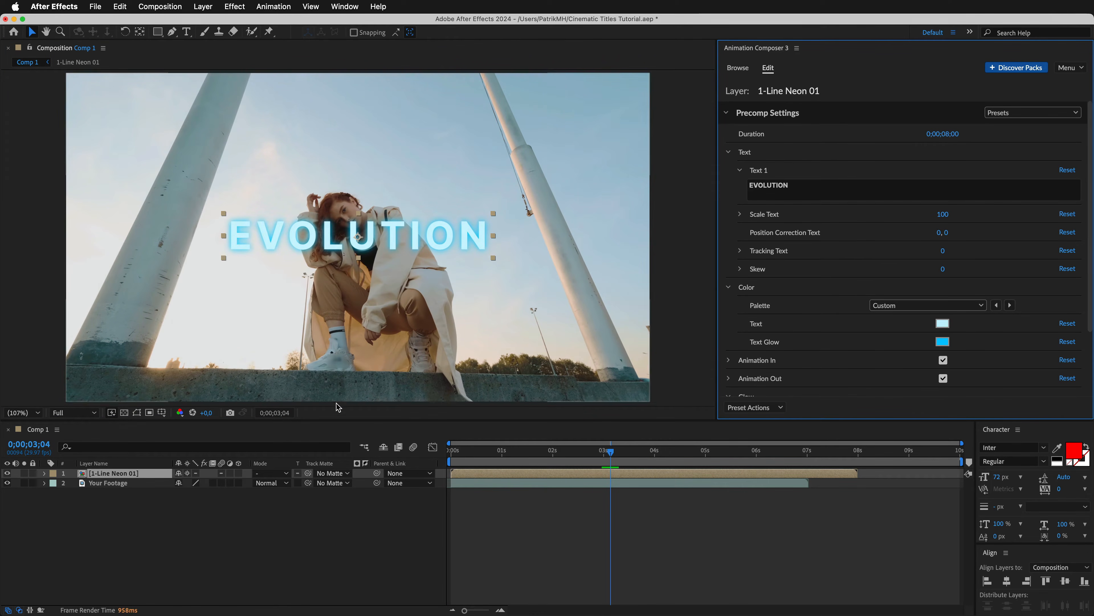
Set the font of the Text 1 layer inside the 1-Line Neon 01 precomp to Georgia Bold.
double_click(138, 476)
click(125, 528)
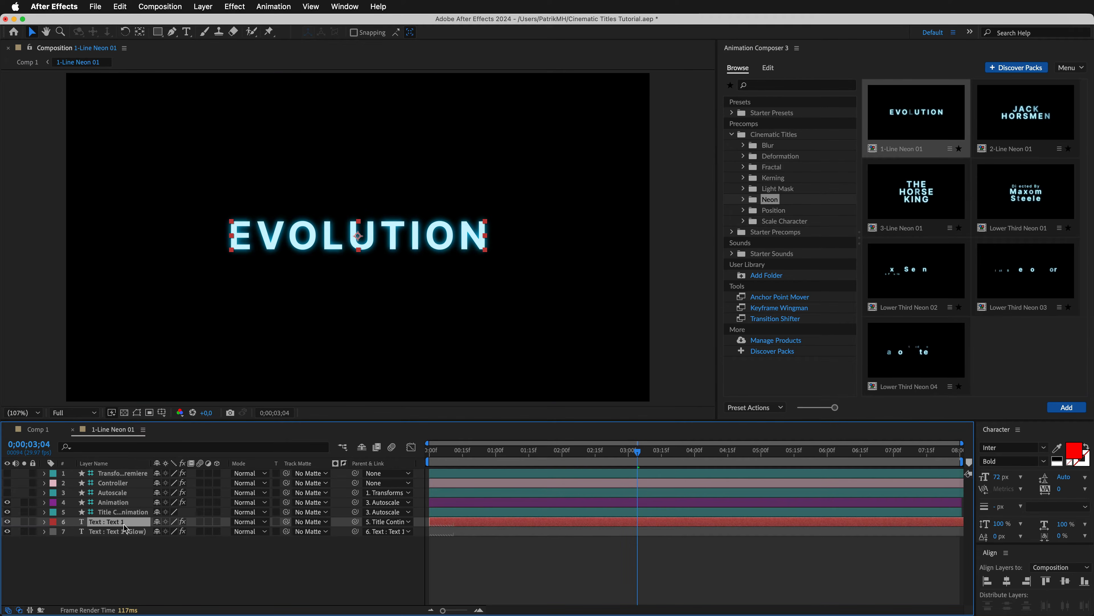
click(1015, 448)
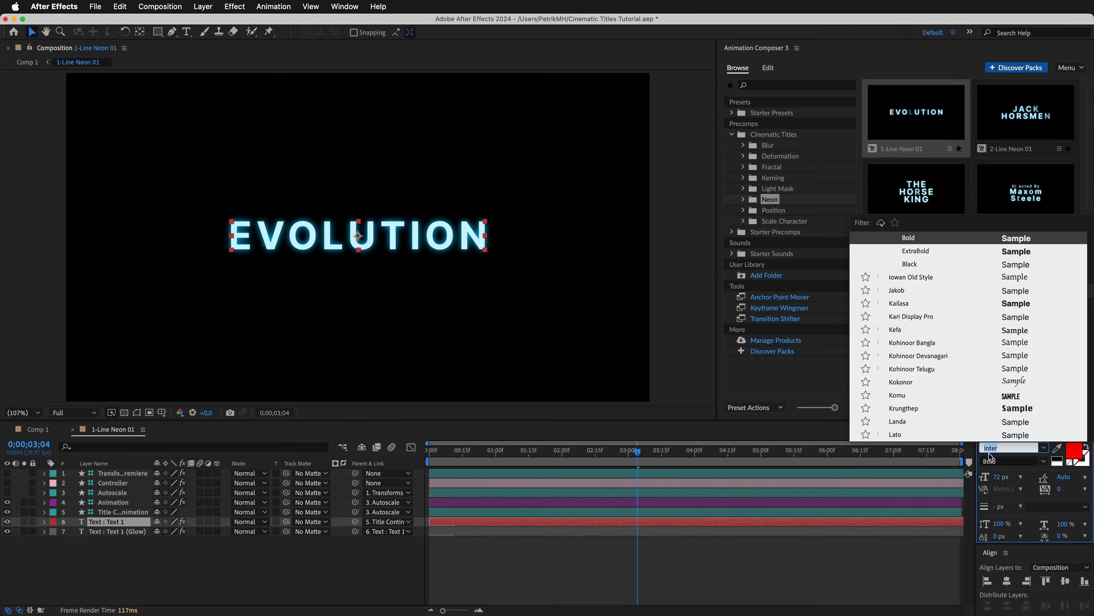
text(Georgia)
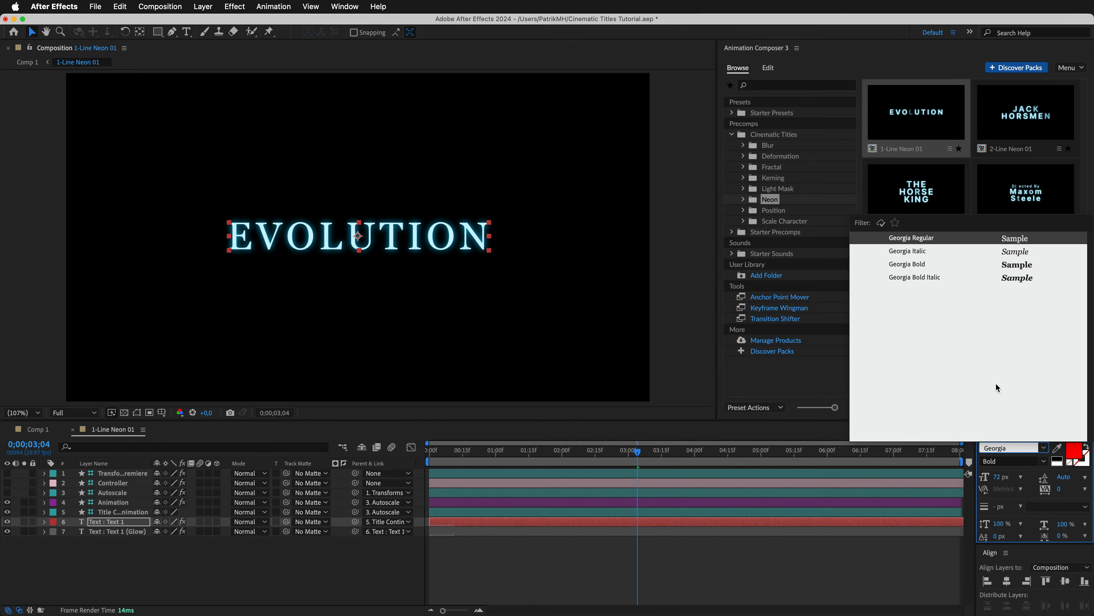
click(909, 267)
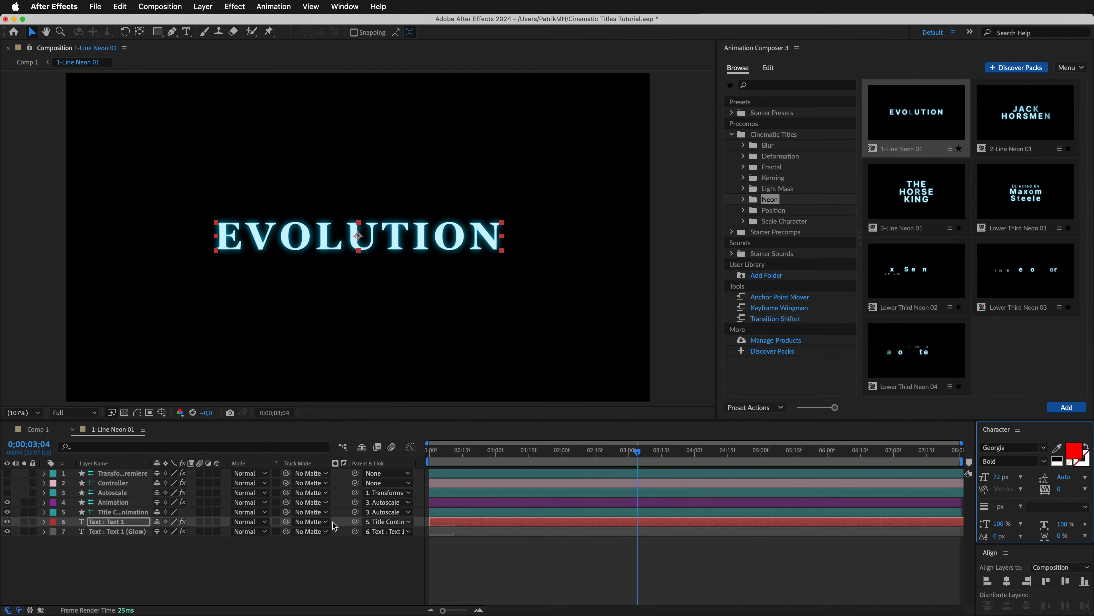
Return to Comp 1 and change the neon title's wording to Merch Drop.
click(32, 429)
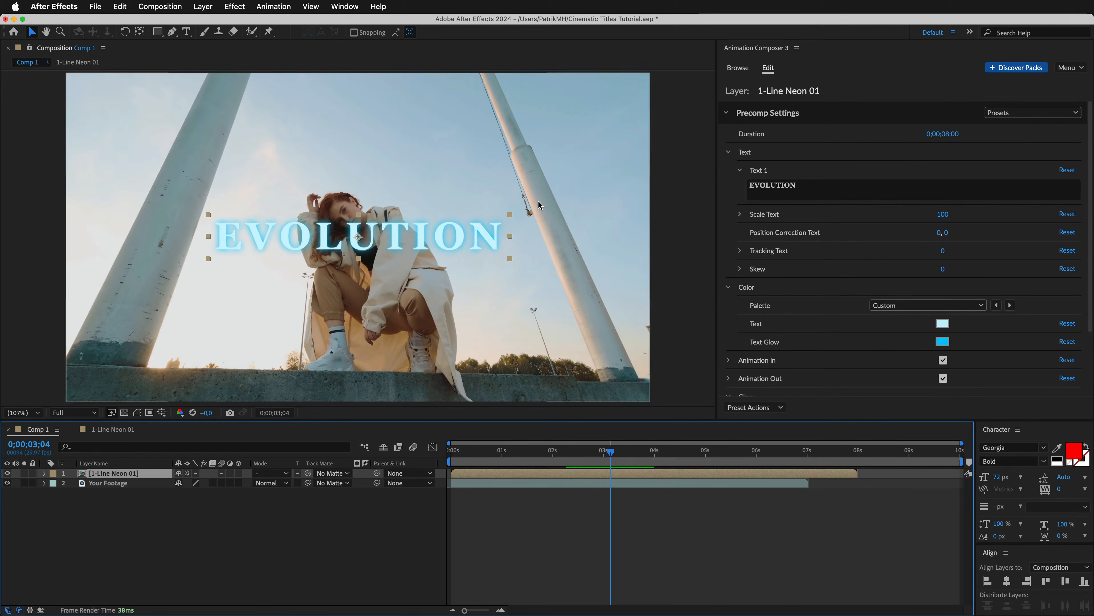
click(810, 190)
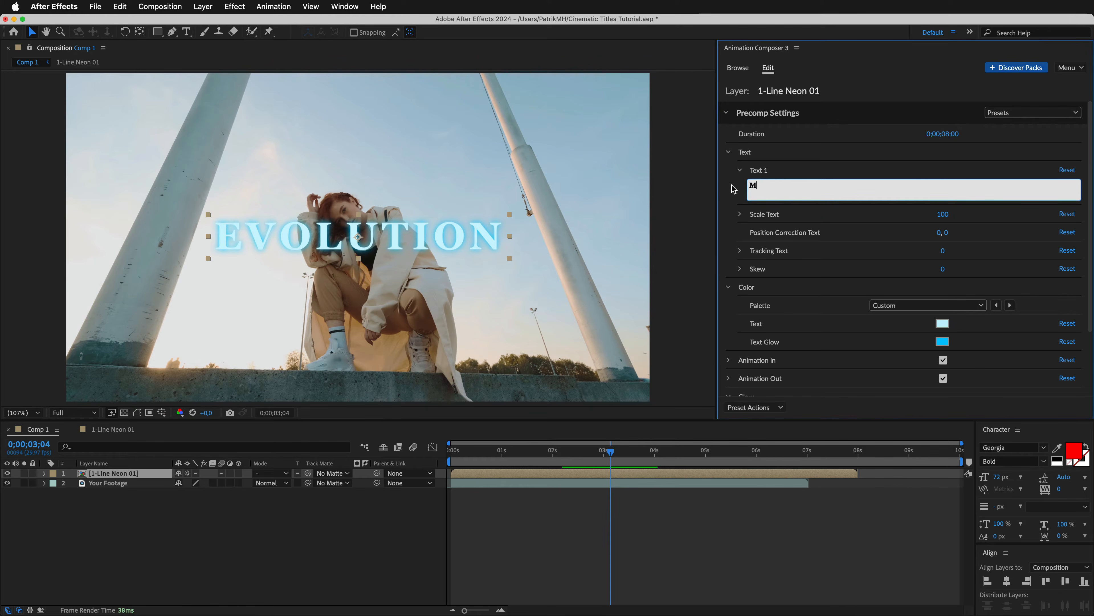
text(Merch Drop)
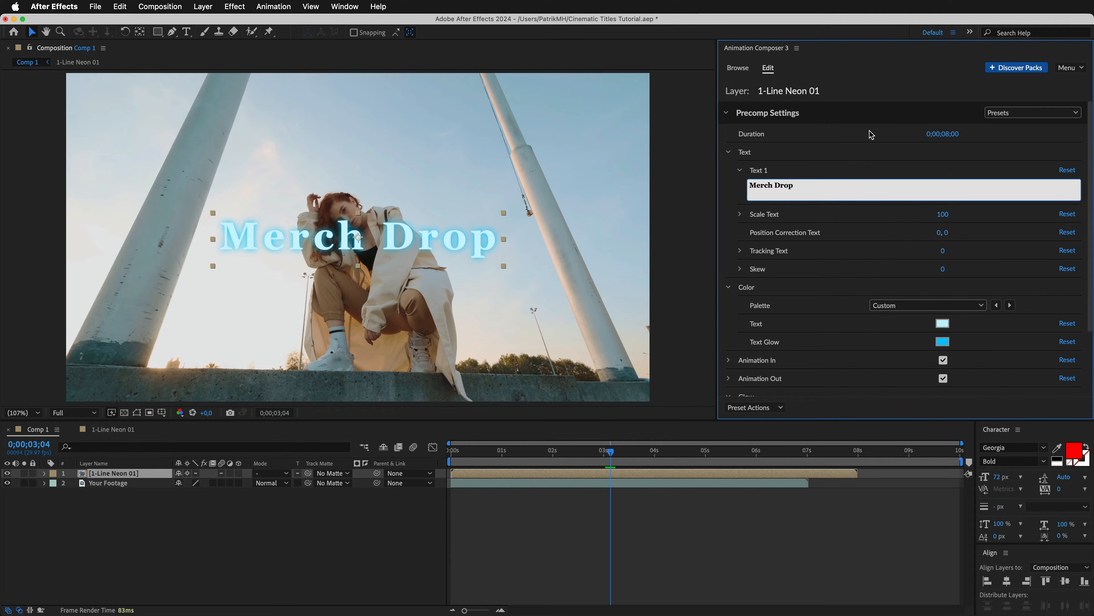
Set the Merch Drop title's duration to 0;00;05;00 and its text colour to bright green.
drag(946, 135, 847, 145)
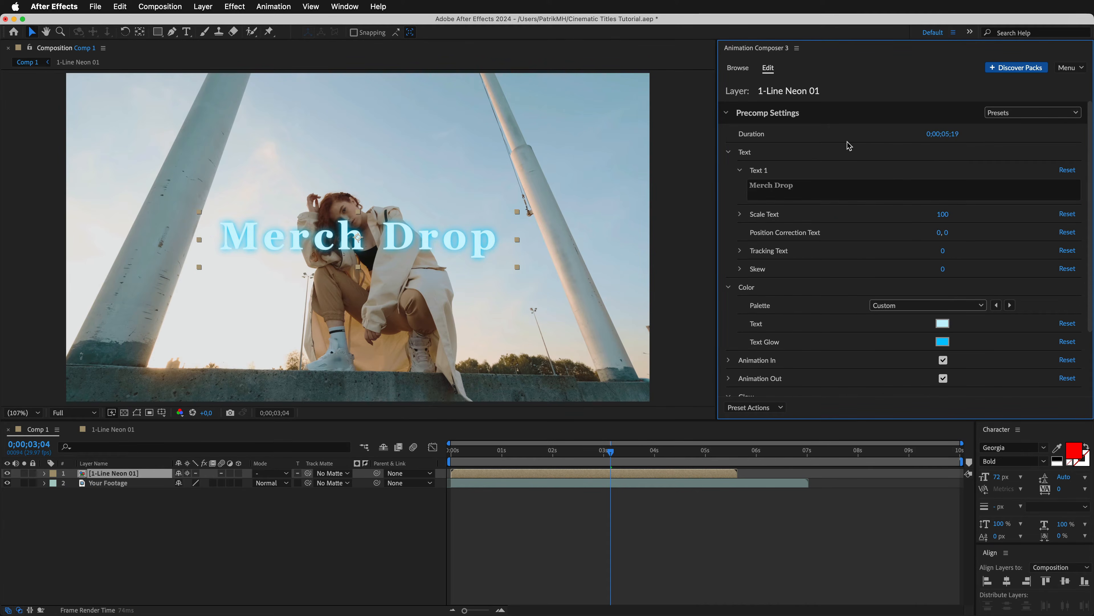
click(1074, 323)
Turn off Glow and Animation Continuous for the Merch Drop title and expand its Animation In settings.
scroll(1034, 349, down, 3)
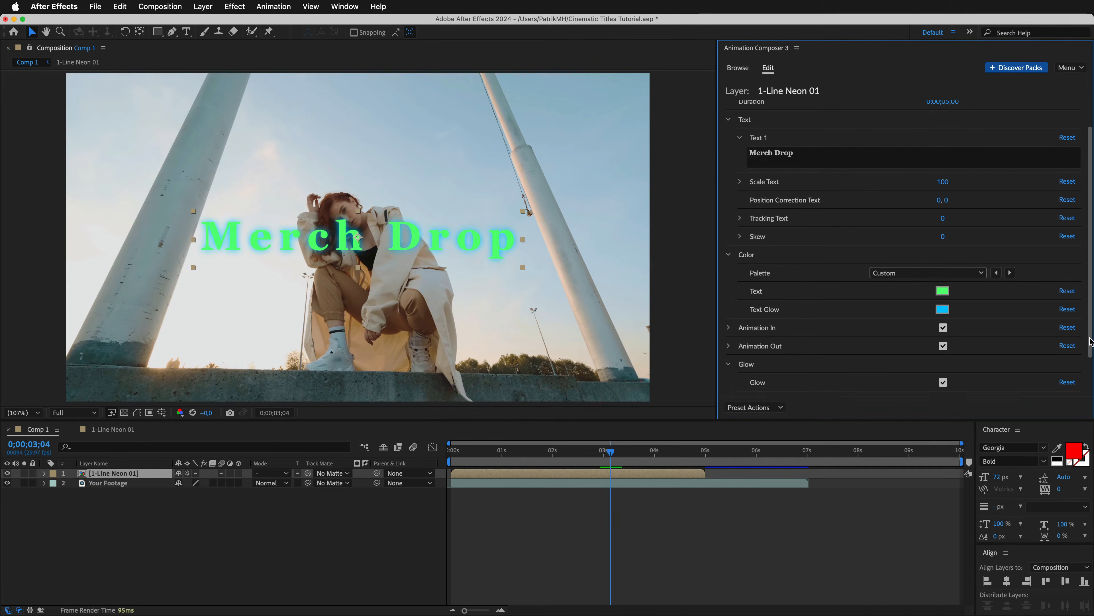
click(943, 341)
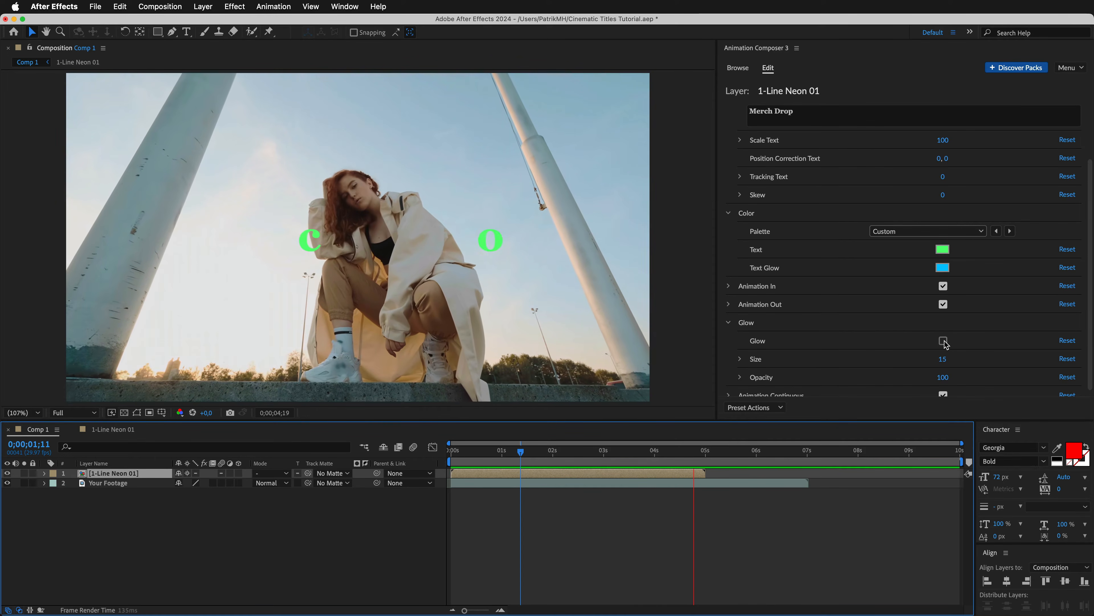
key(space)
drag(1089, 298, 1090, 328)
click(944, 389)
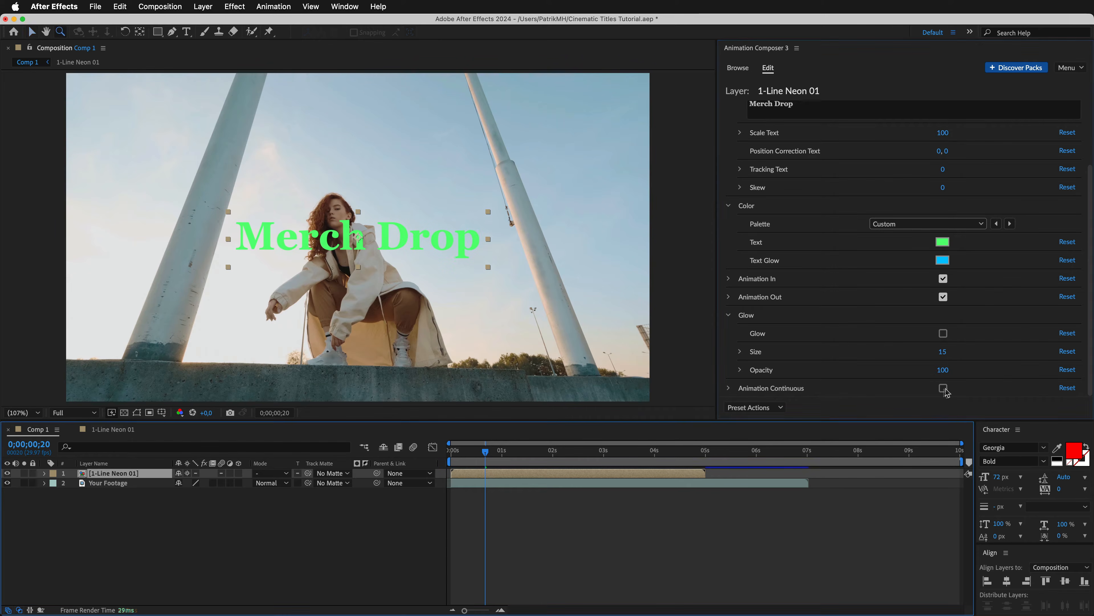
click(729, 279)
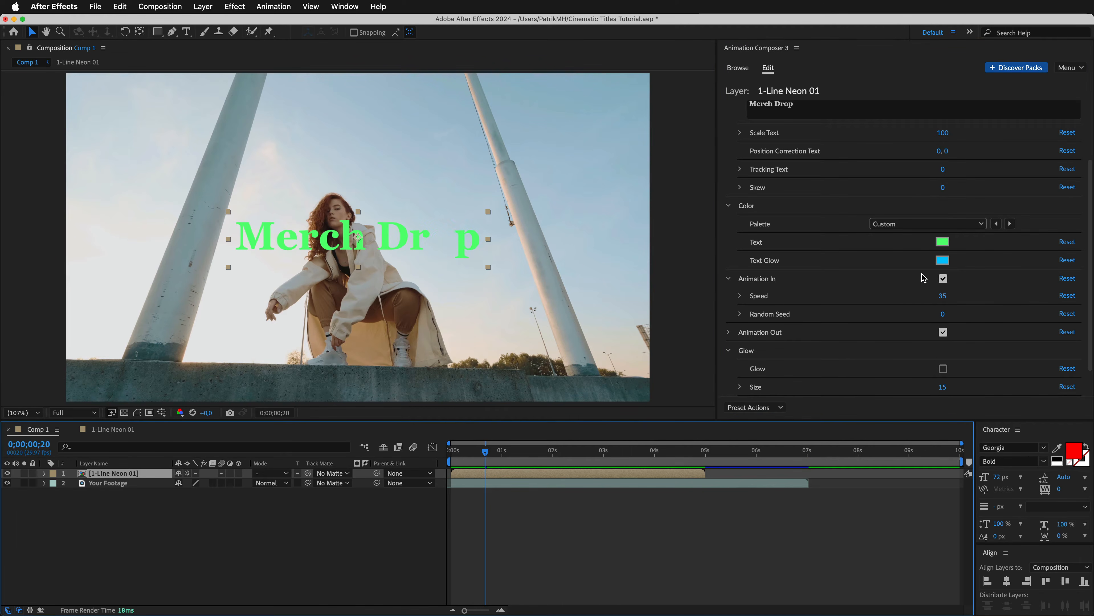
Duplicate the Merch Drop layer, raise the copy to position 960, 485, and mask it to the upper part of the letters.
key(super+d)
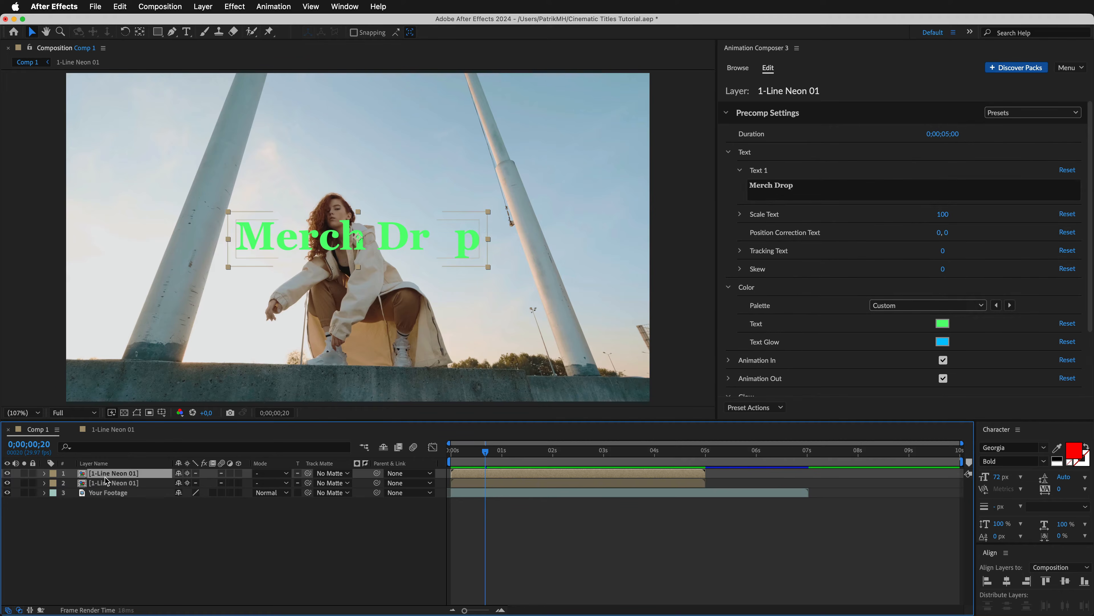
click(45, 473)
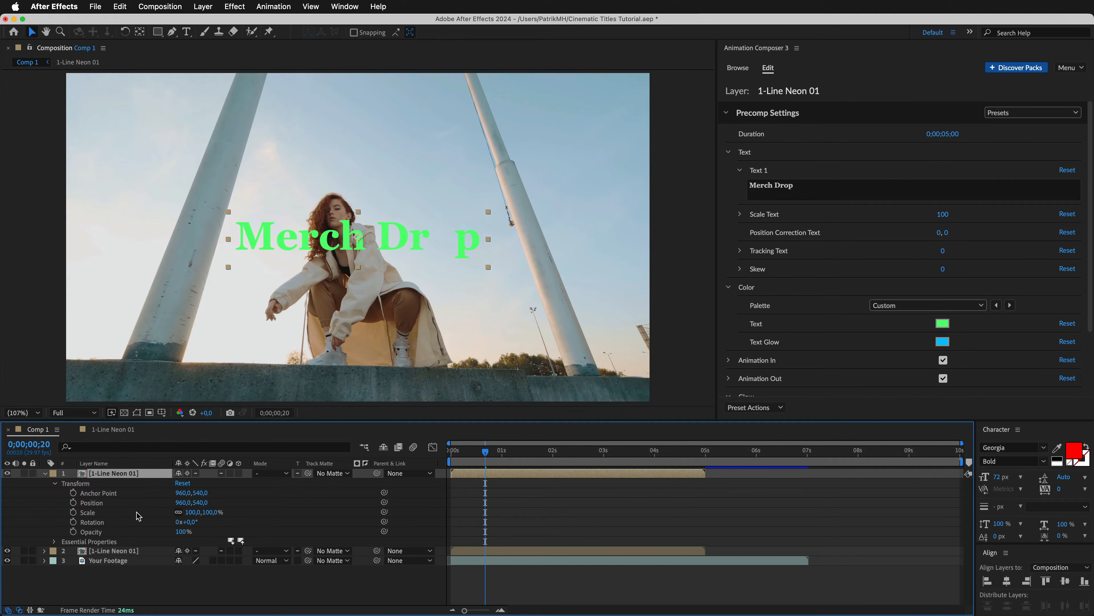
drag(202, 503, 142, 479)
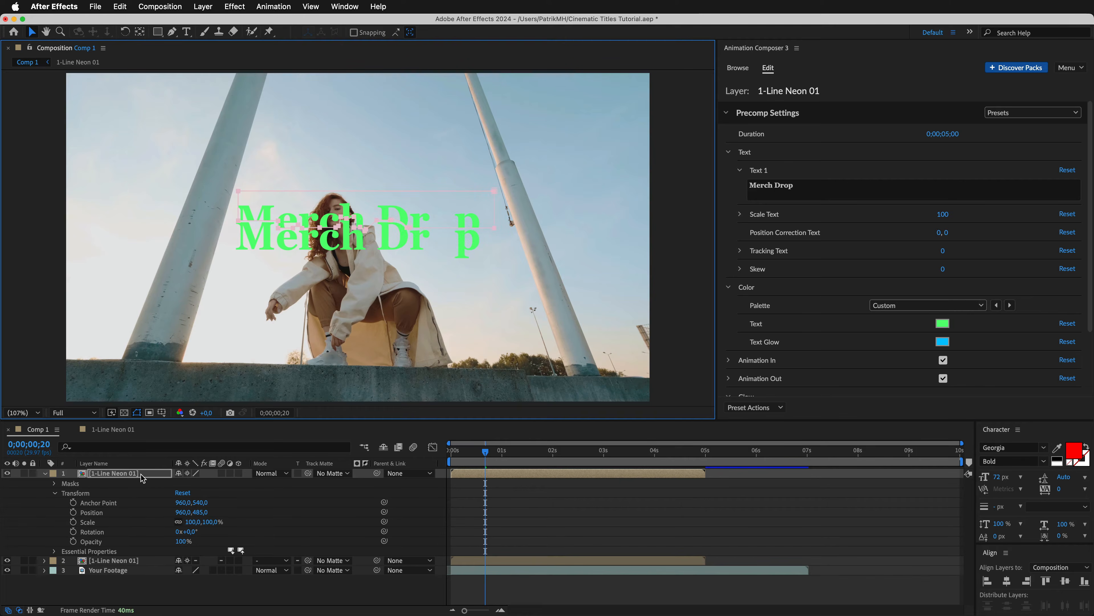
click(141, 473)
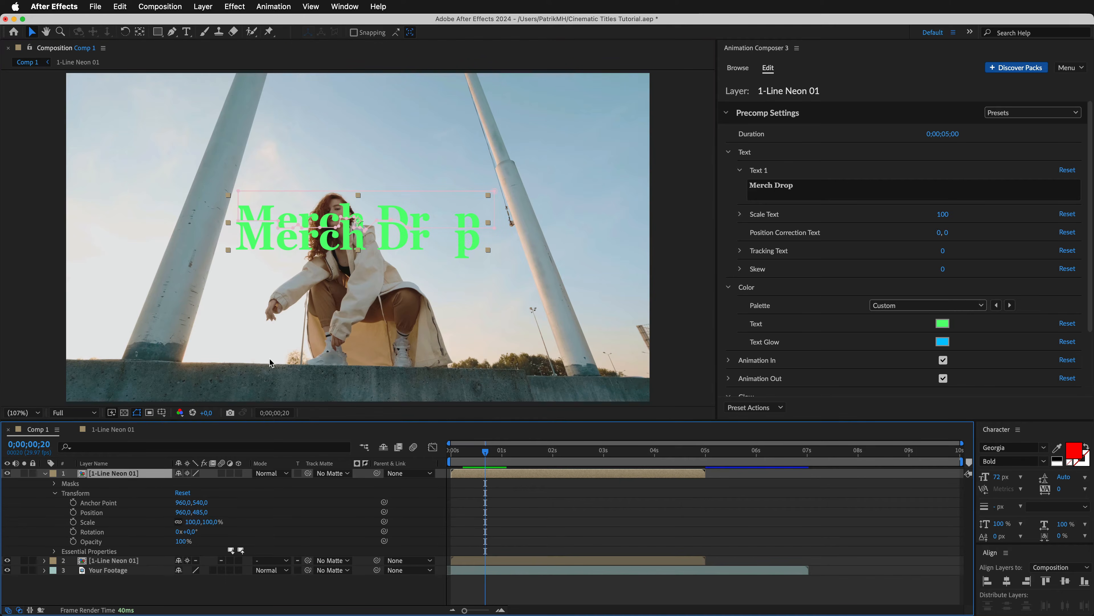
Set the Random Seed of the duplicate's Animation In and Animation Out to 10 and preview the result.
drag(1087, 234, 1087, 307)
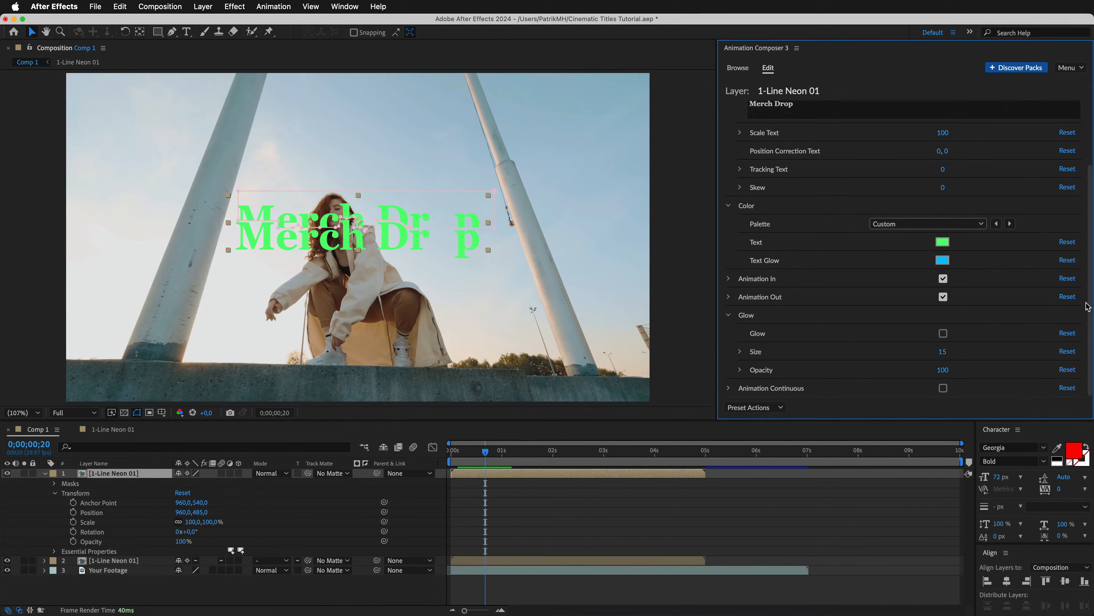
click(728, 279)
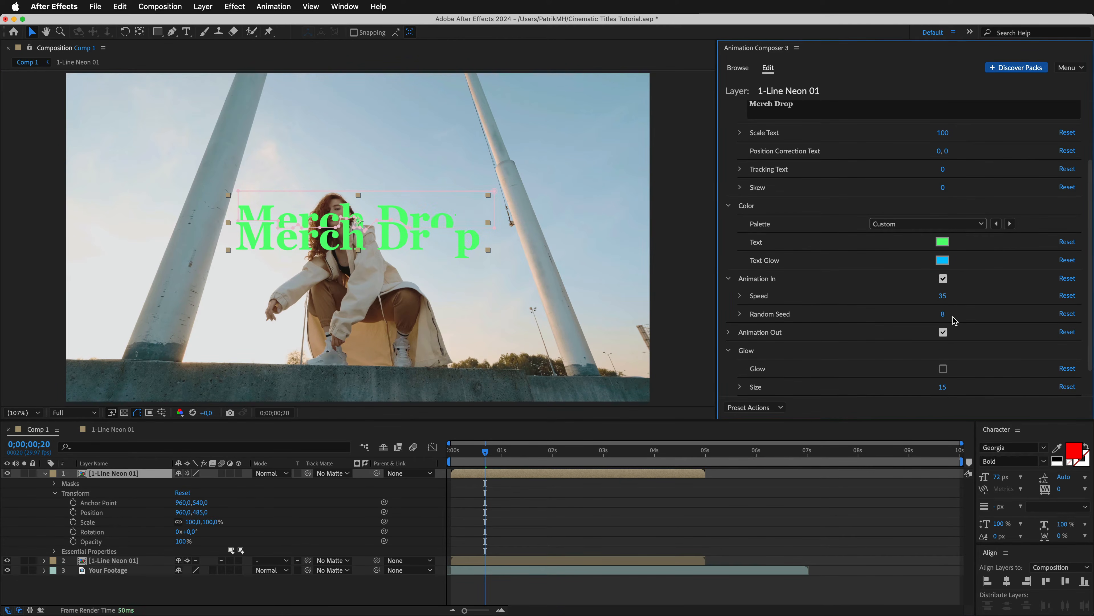
drag(953, 317, 964, 372)
click(730, 332)
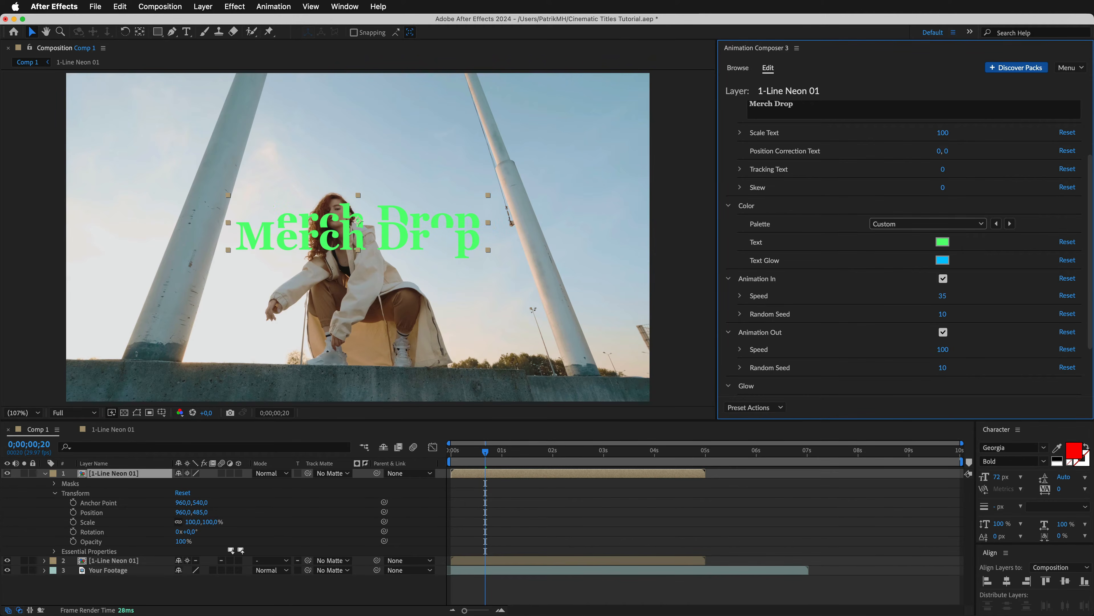
key(space)
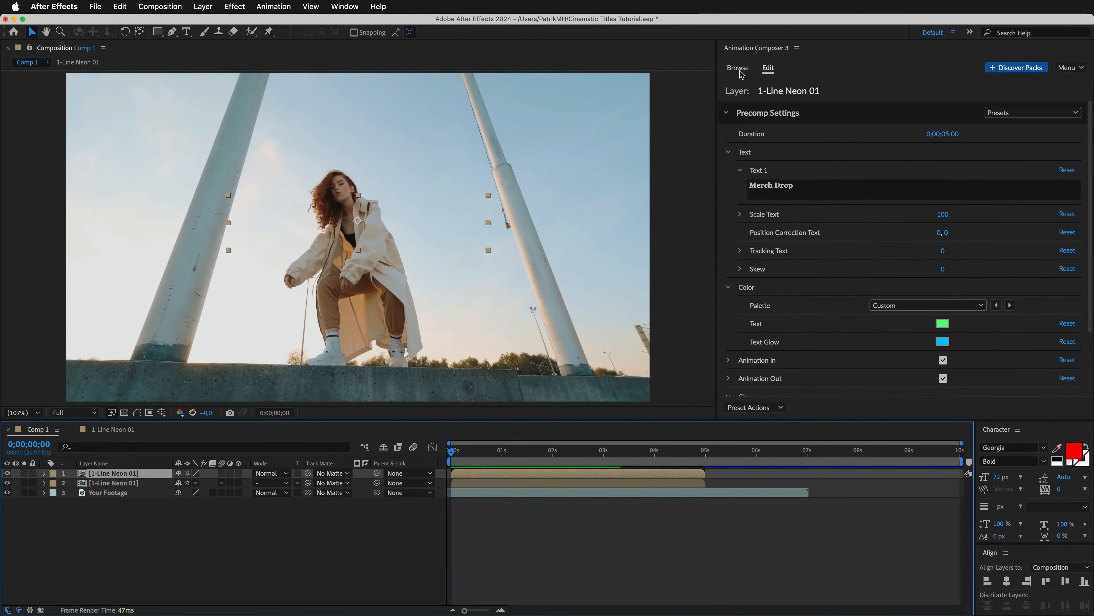
Add another 1-Line Neon 01 title in its Center version to Comp 1 above the Merch Drop layers.
click(738, 68)
mouse_move(919, 122)
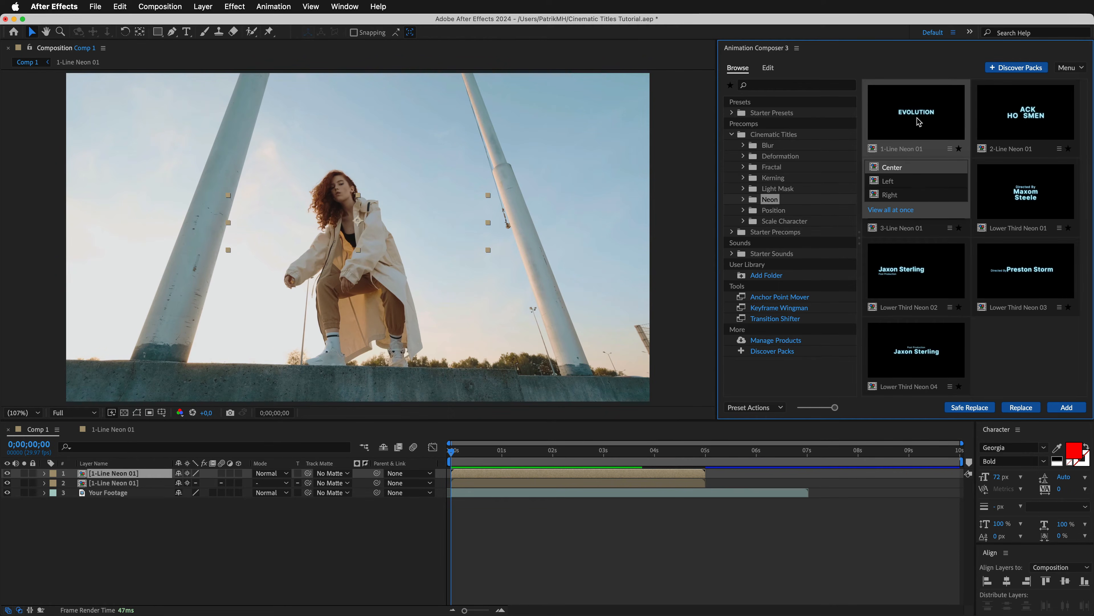
click(1067, 407)
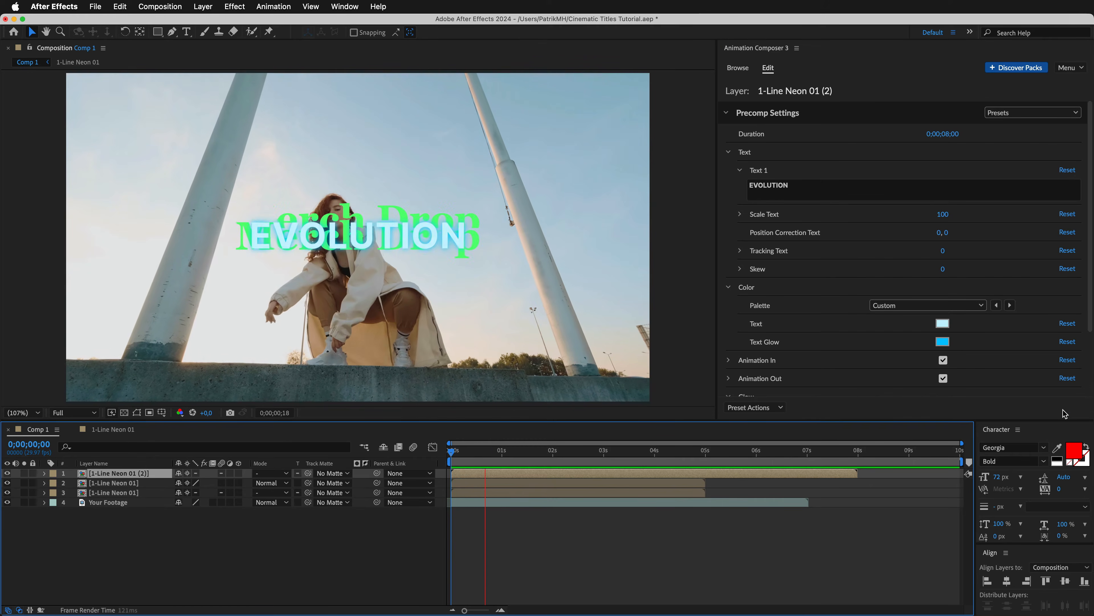
Lower the new EVOLUTION title to position 960, 635 and change its text to MAY 24.
key(space)
click(44, 473)
click(54, 483)
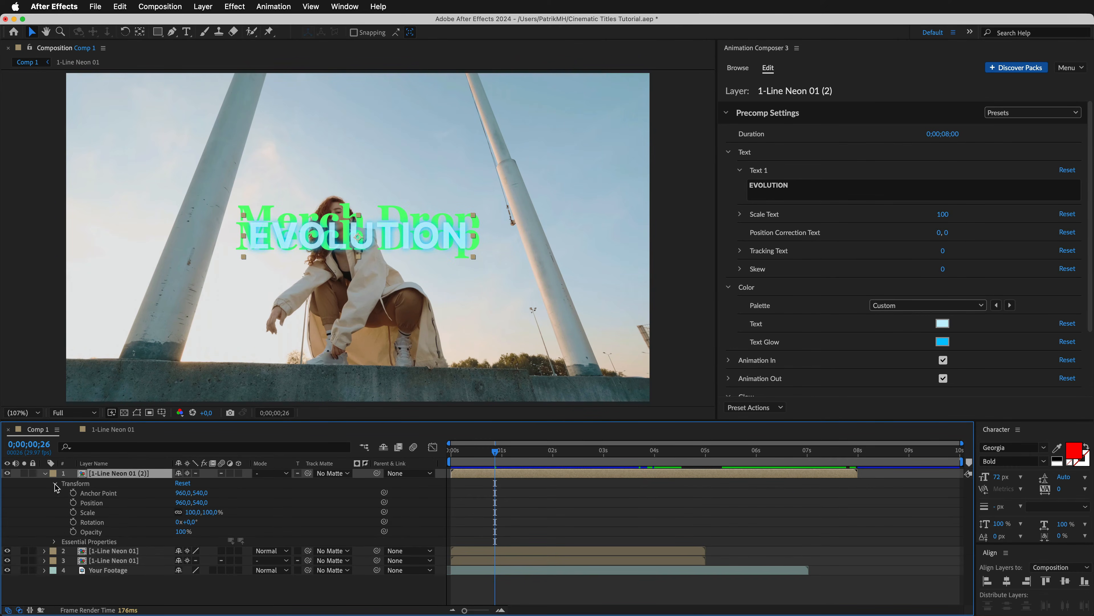
drag(197, 507, 238, 506)
click(755, 189)
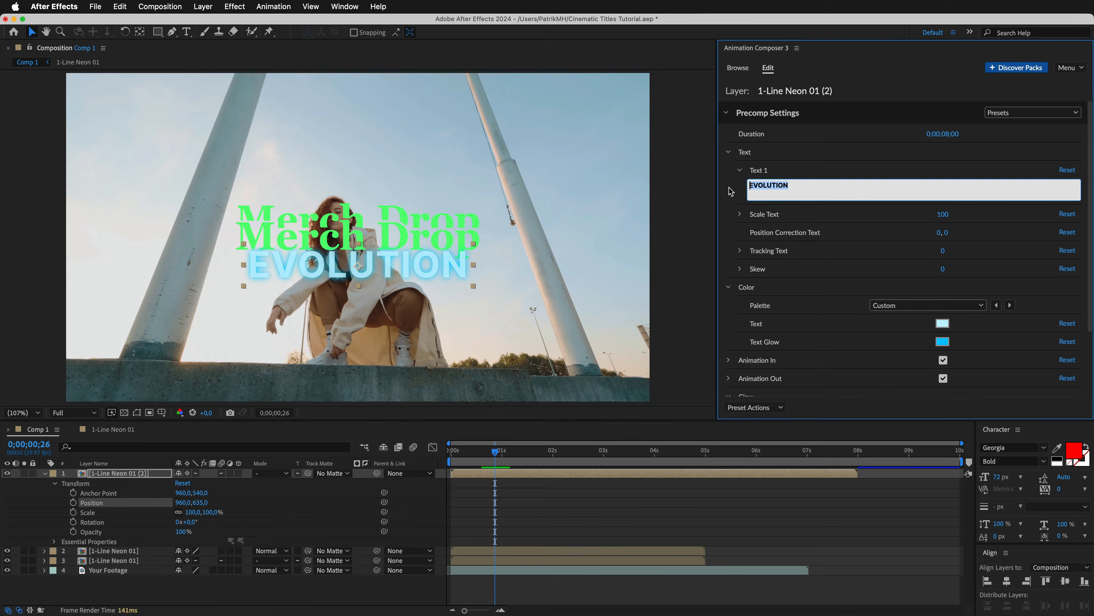
text(MAY 24)
Shorten the MAY 24 title to a 0;00;05;00 duration, color its text white and turn off Glow.
drag(943, 134, 851, 140)
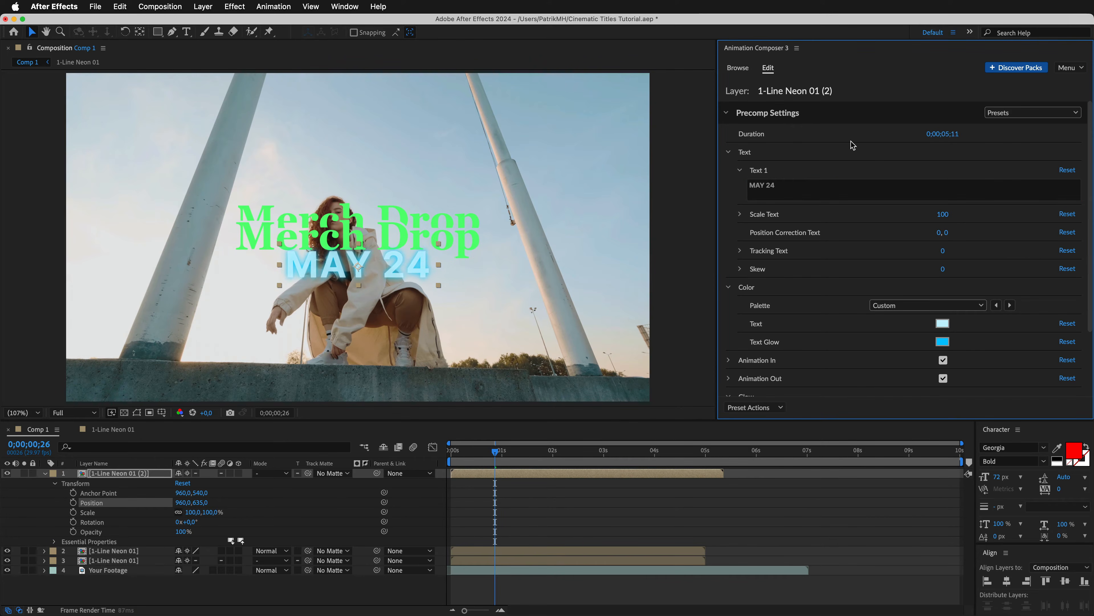
click(943, 327)
scroll(945, 369, down, 4)
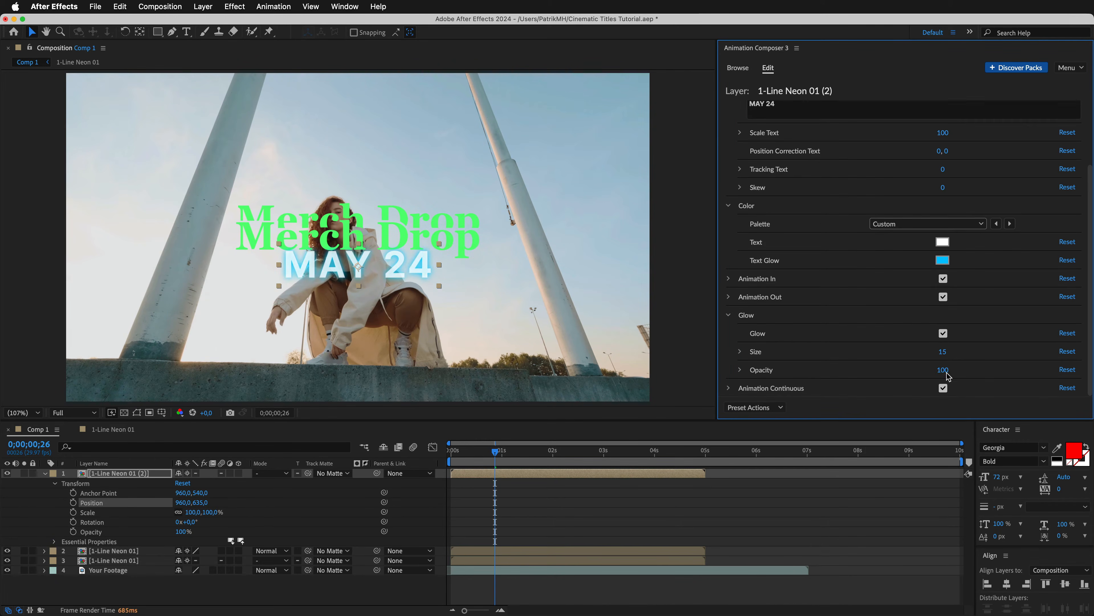
click(942, 333)
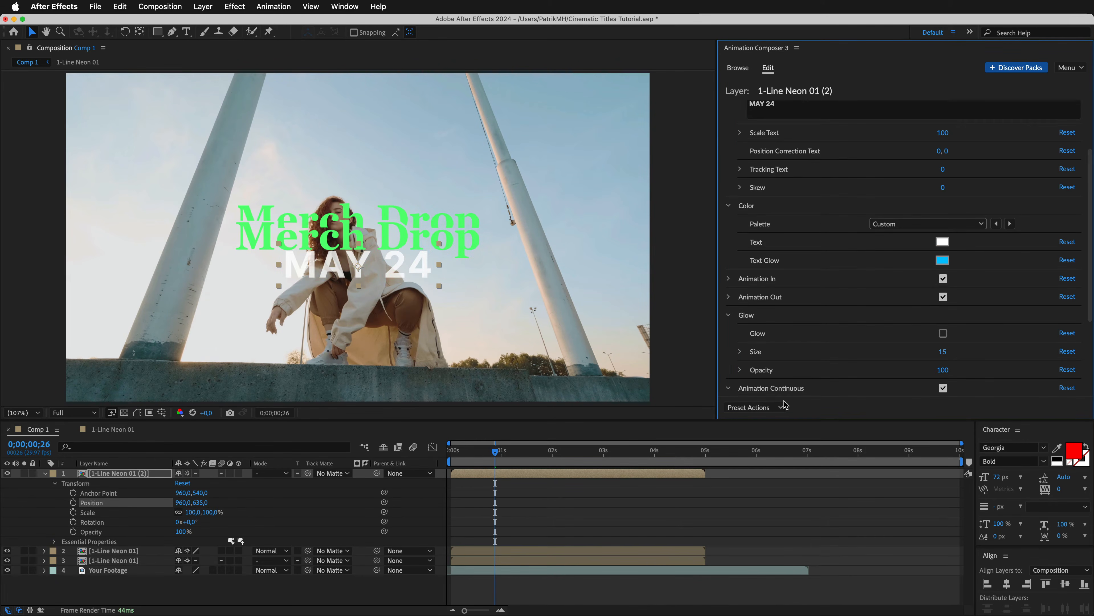
Set the Animation Continuous Scaling Speed of the MAY 24 title to 150 and preview the result.
scroll(1088, 307, down, 6)
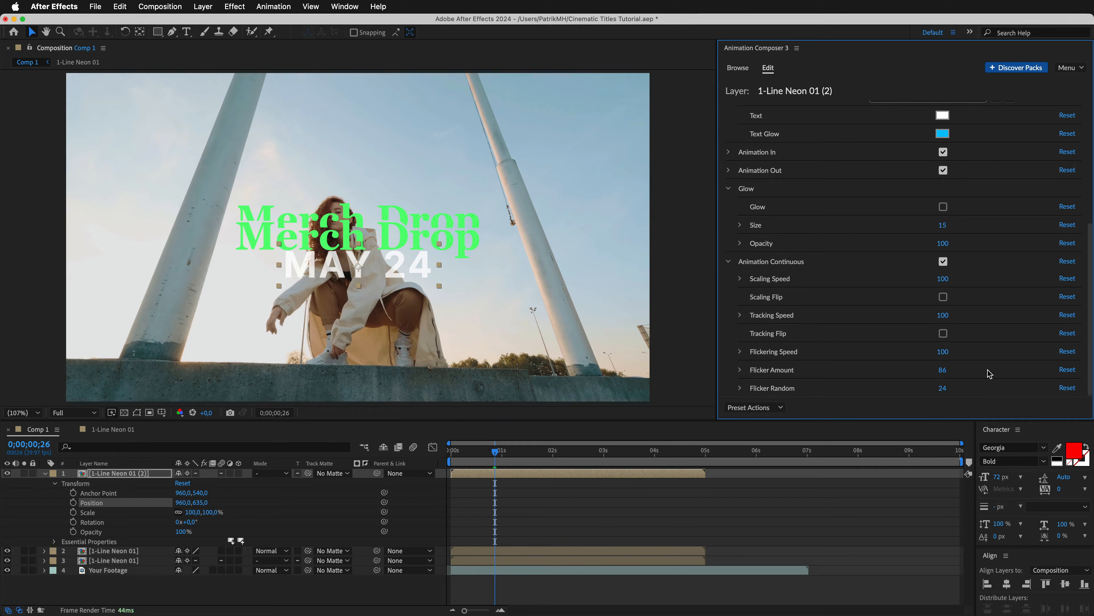
drag(994, 284, 1004, 283)
key(space)
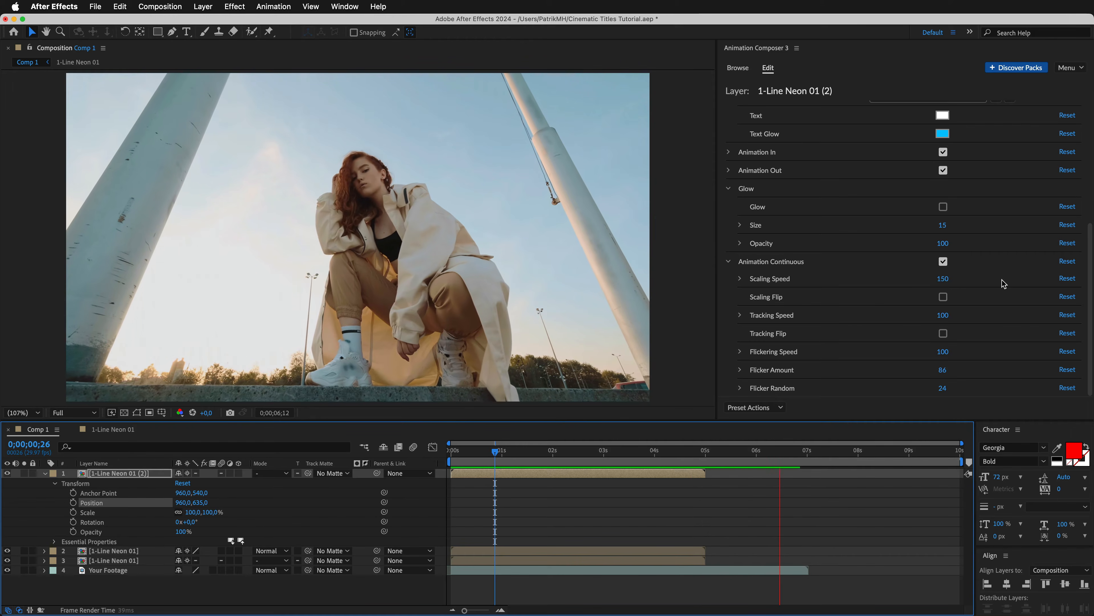
key(space)
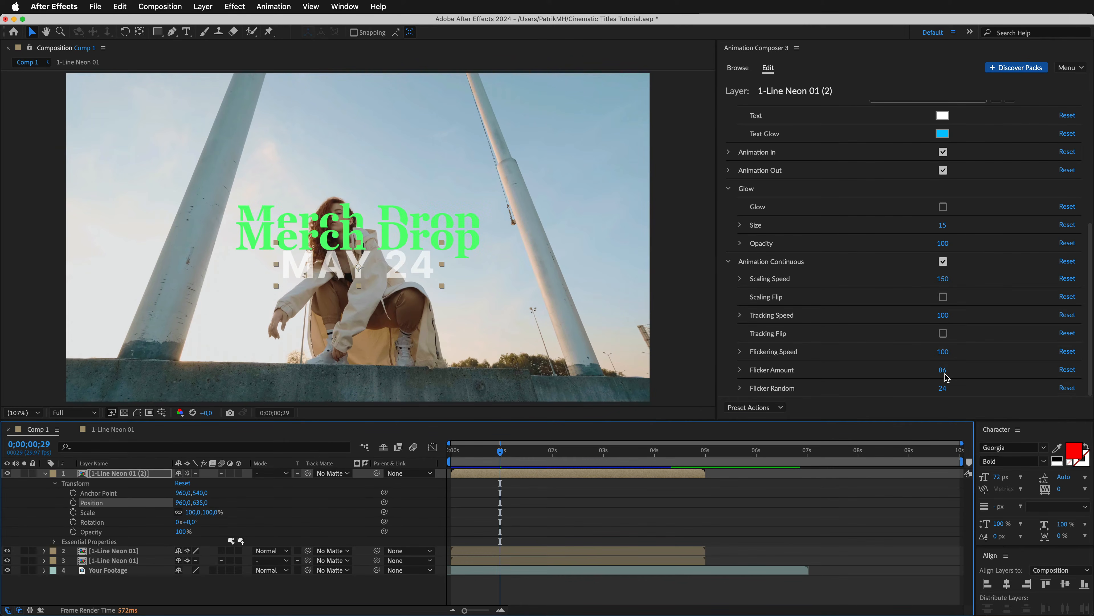
Set the MAY 24 title's Flickering Speed to 56, Flicker Amount to 39 and Flicker Random to 78, previewing the flicker.
drag(943, 370, 903, 376)
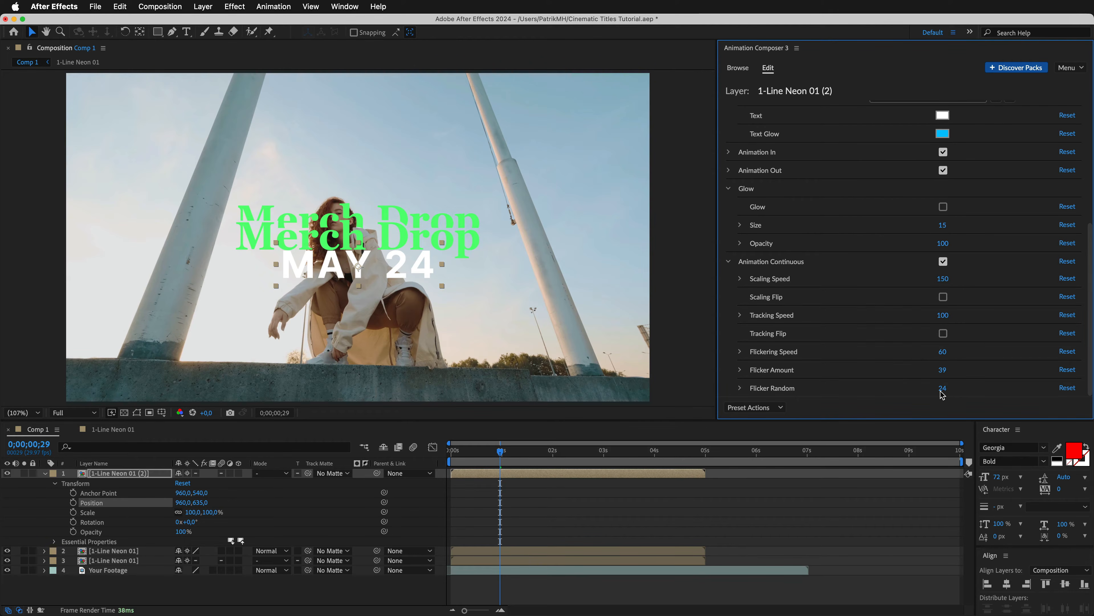
drag(942, 390, 1008, 392)
key(space)
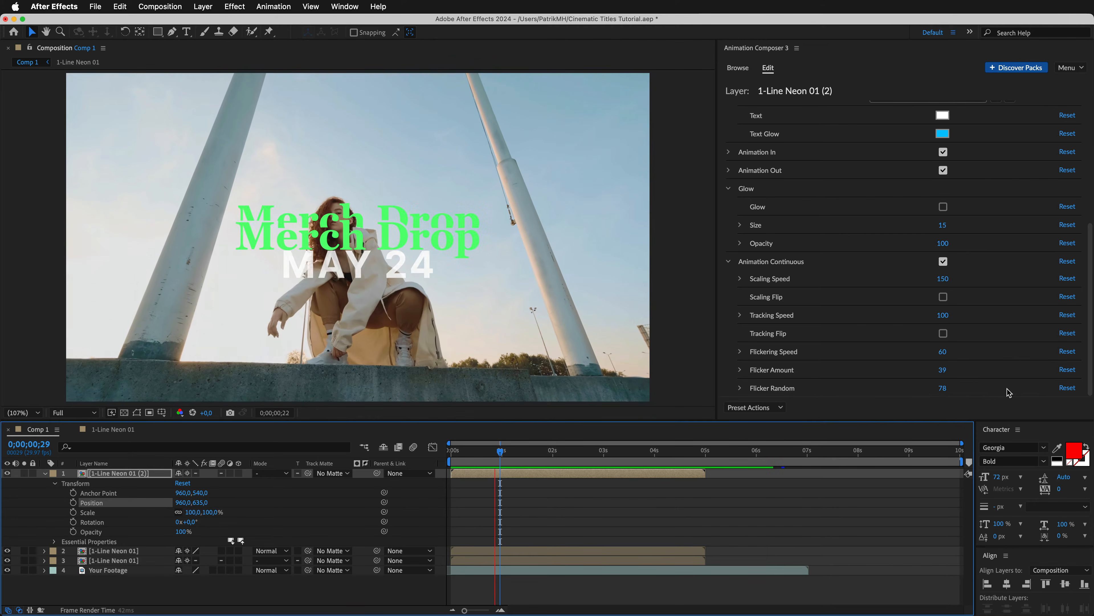
click(994, 395)
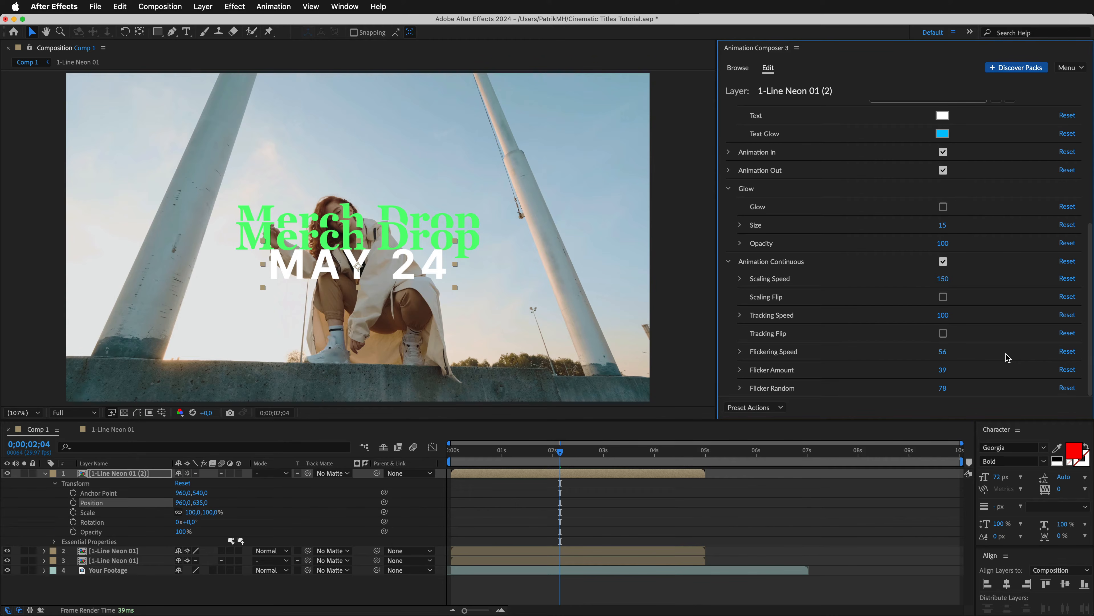
Set the MAY 24 title's Scale Text to 20 and duplicate its layer.
drag(1089, 355, 1092, 221)
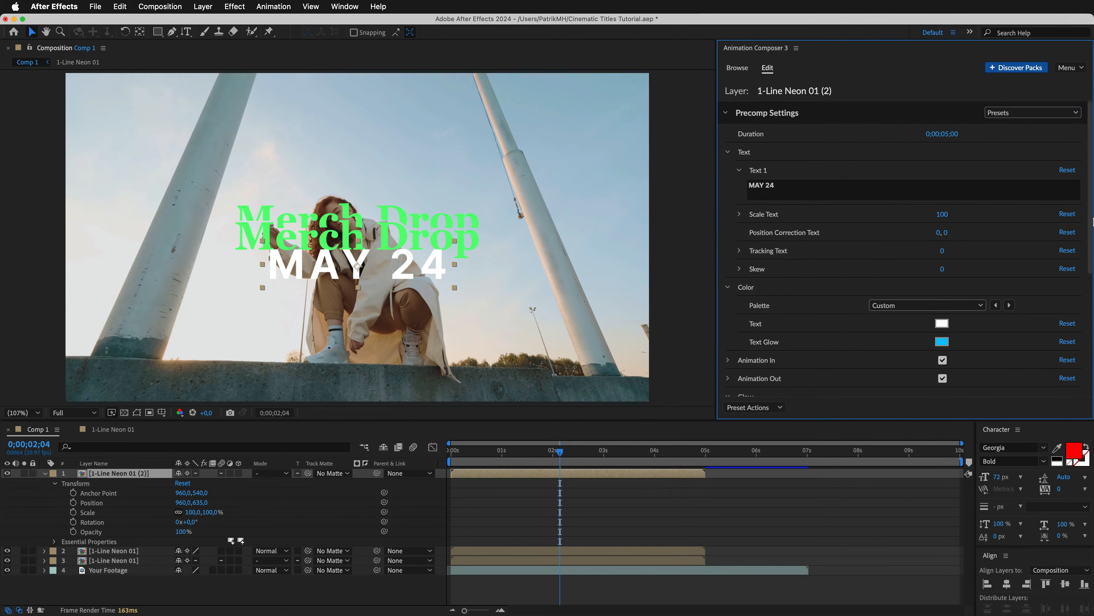
drag(942, 214, 864, 223)
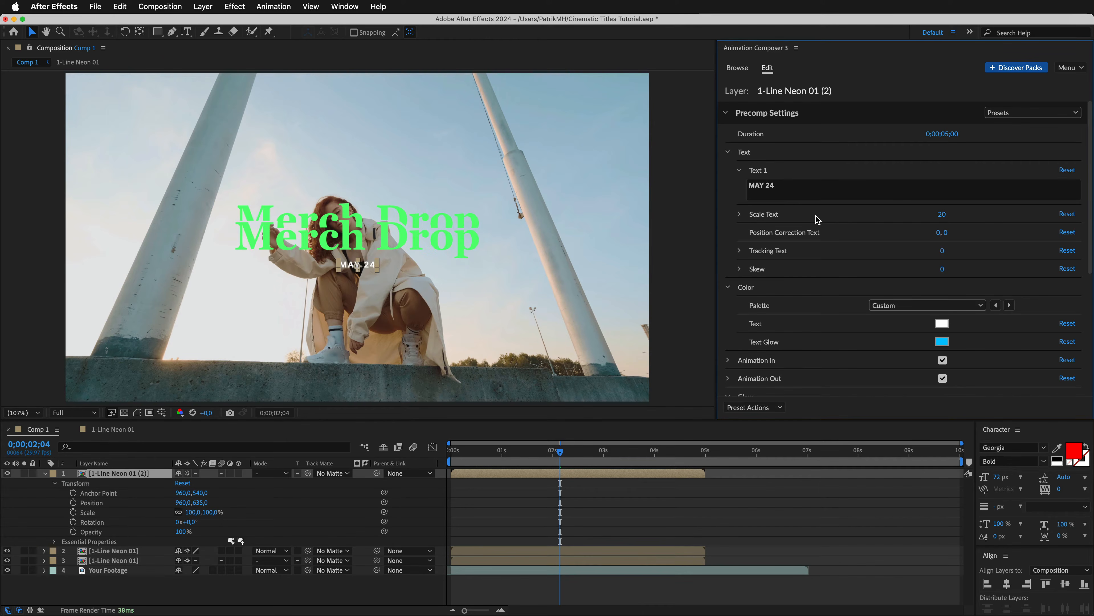
click(92, 474)
key(ctrl+d)
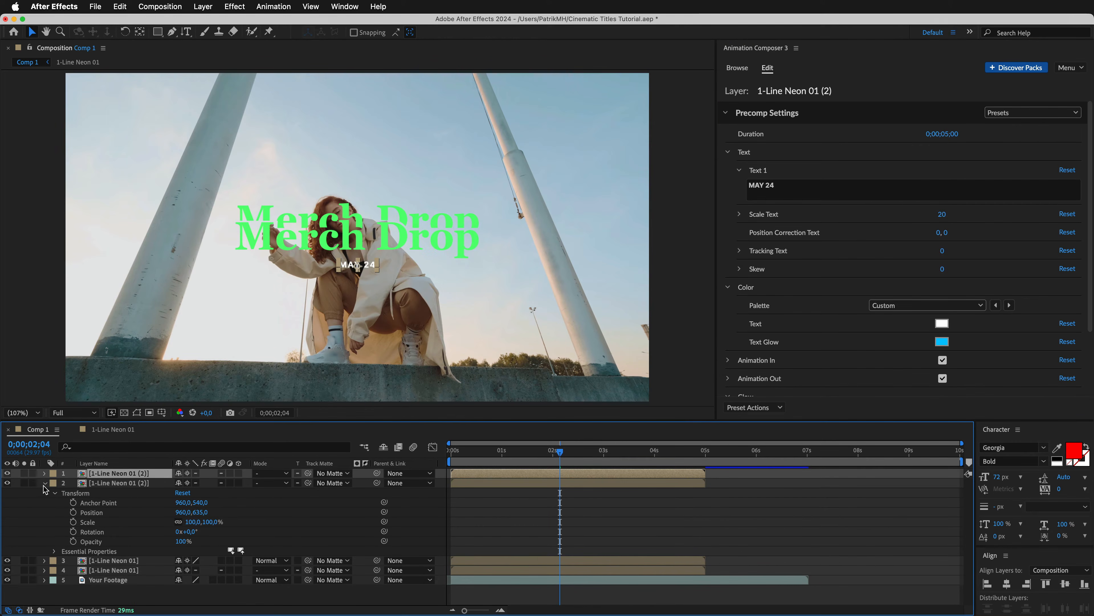
Raise the duplicated MAY 24 title to position 960, 122 and change its text to COMING SOON.
click(44, 482)
click(45, 474)
click(55, 483)
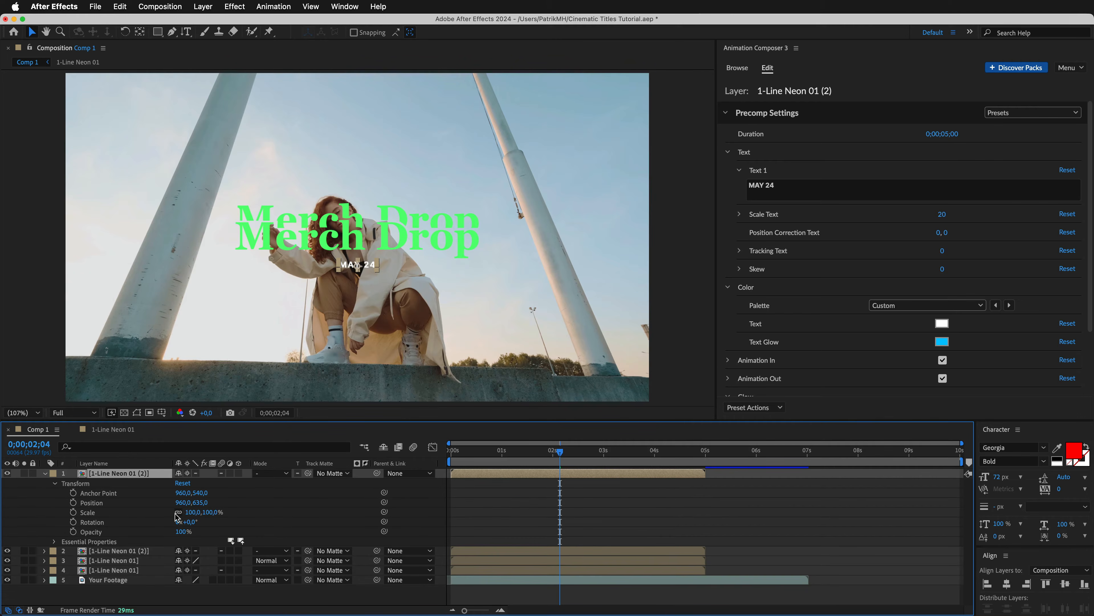
drag(206, 505, 115, 506)
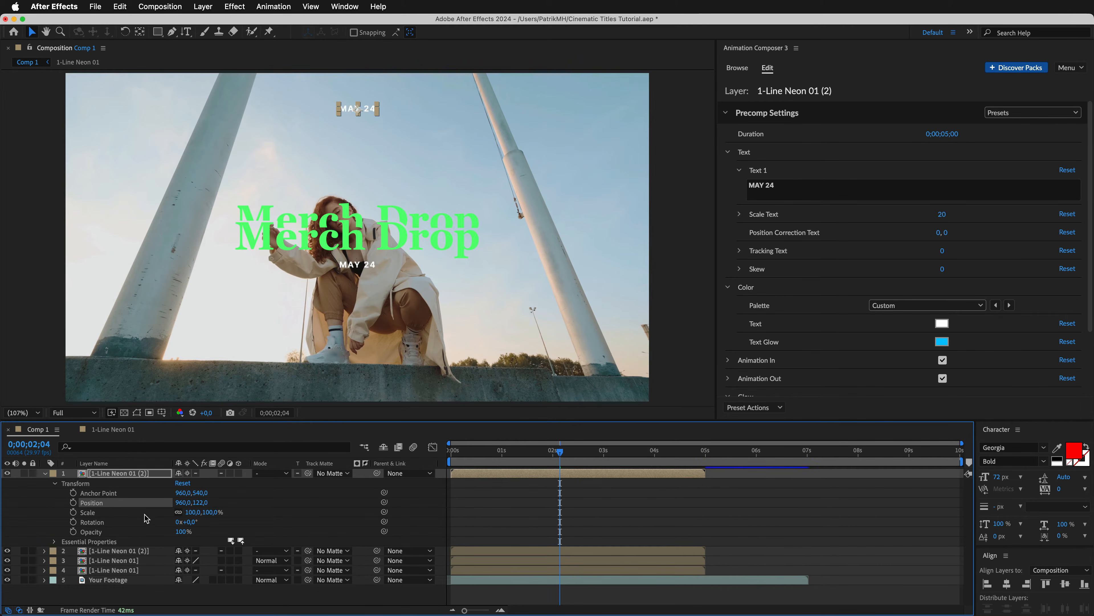
click(787, 192)
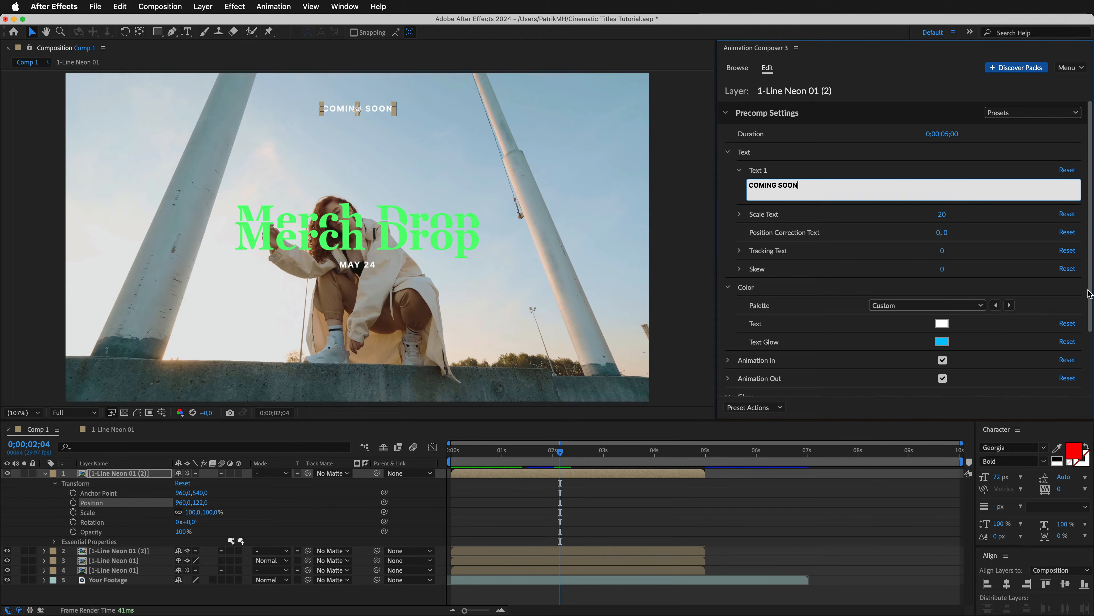
Turn off Animation Continuous for the COMING SOON title and preview the composition.
scroll(978, 371, down, 4)
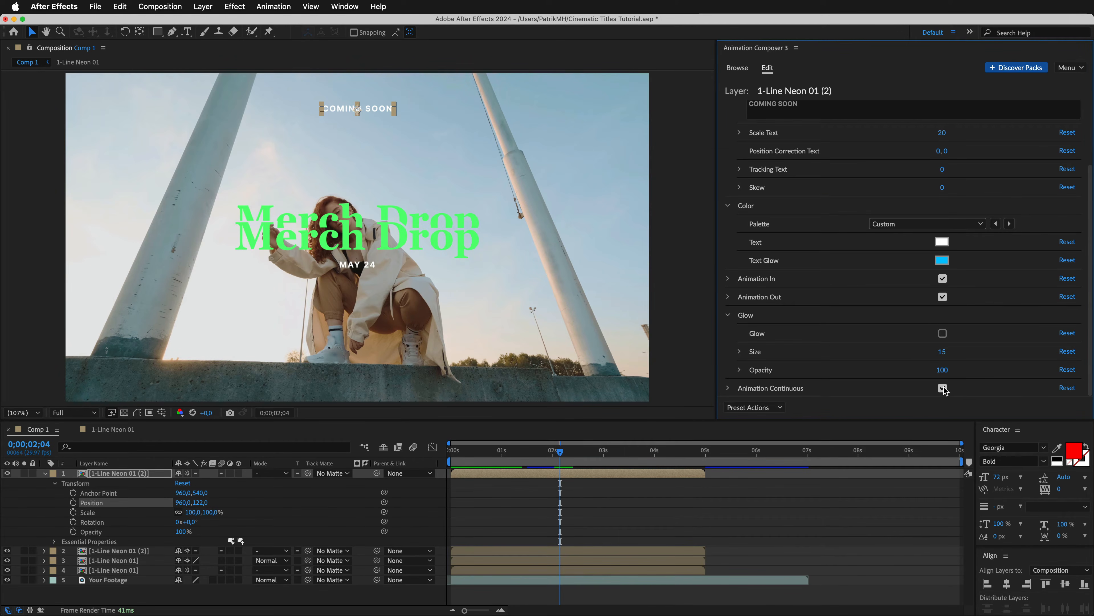
click(943, 388)
key(space)
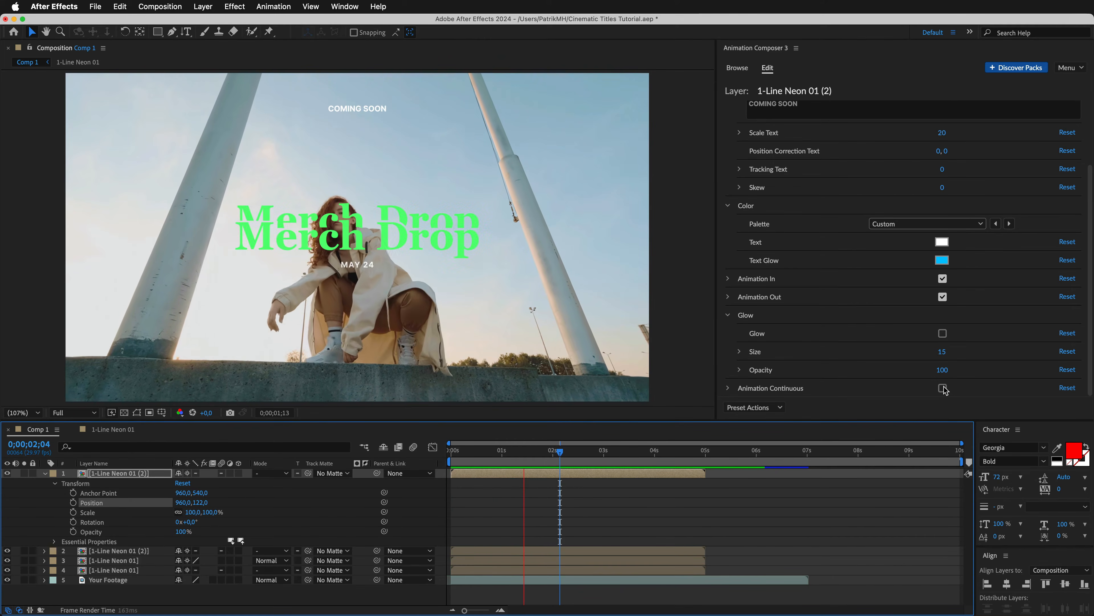
Add the 1-Line Fractal 01 title from the Cinematic Titles Fractal folder to Comp 1 and solo its layer.
click(737, 68)
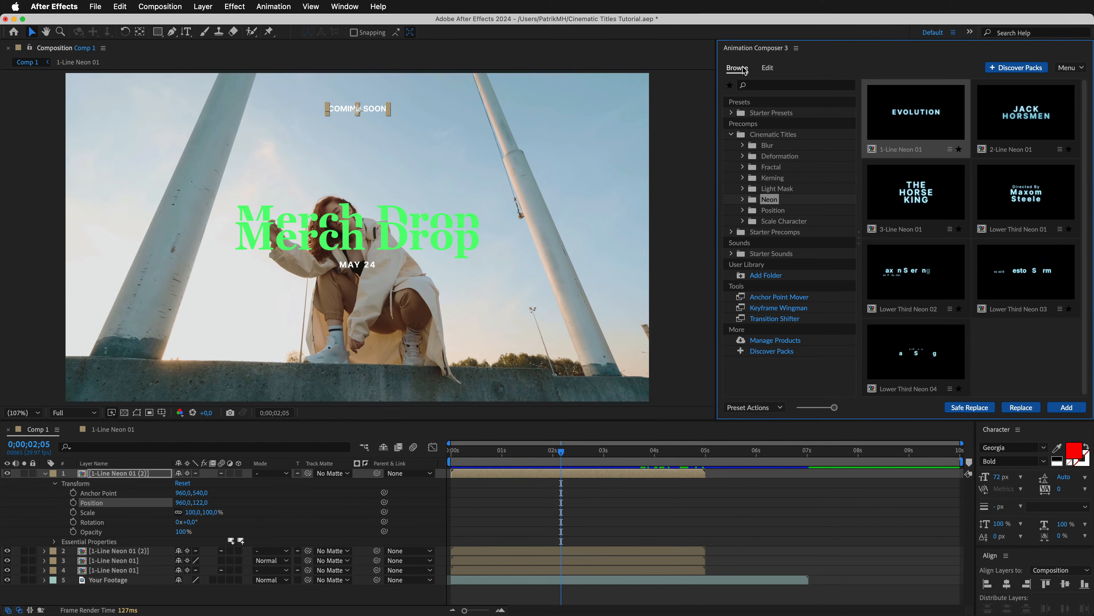
click(771, 168)
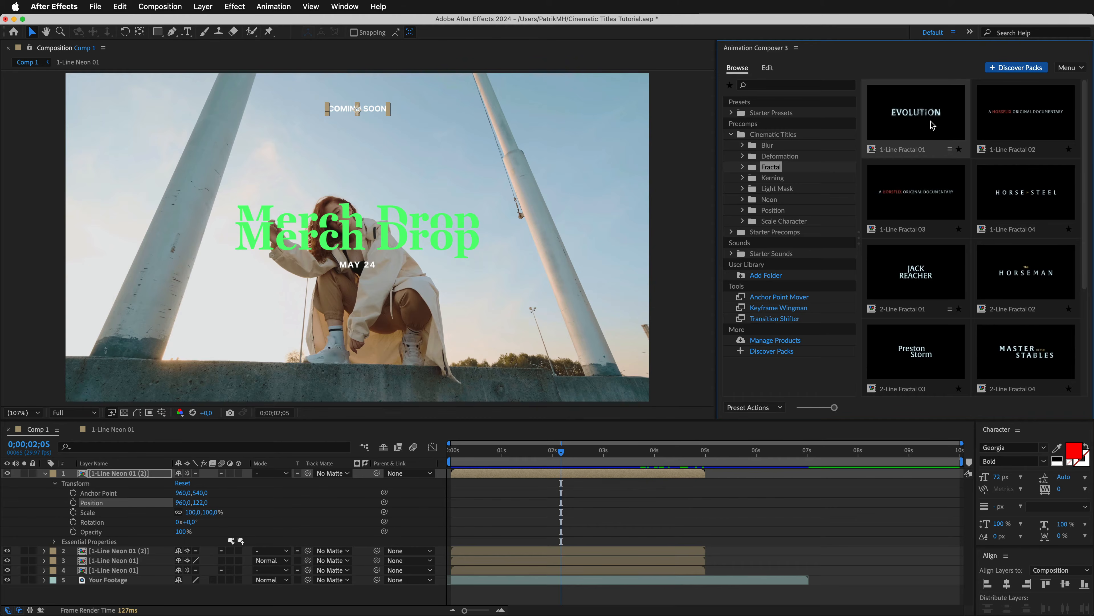
click(916, 112)
click(1066, 407)
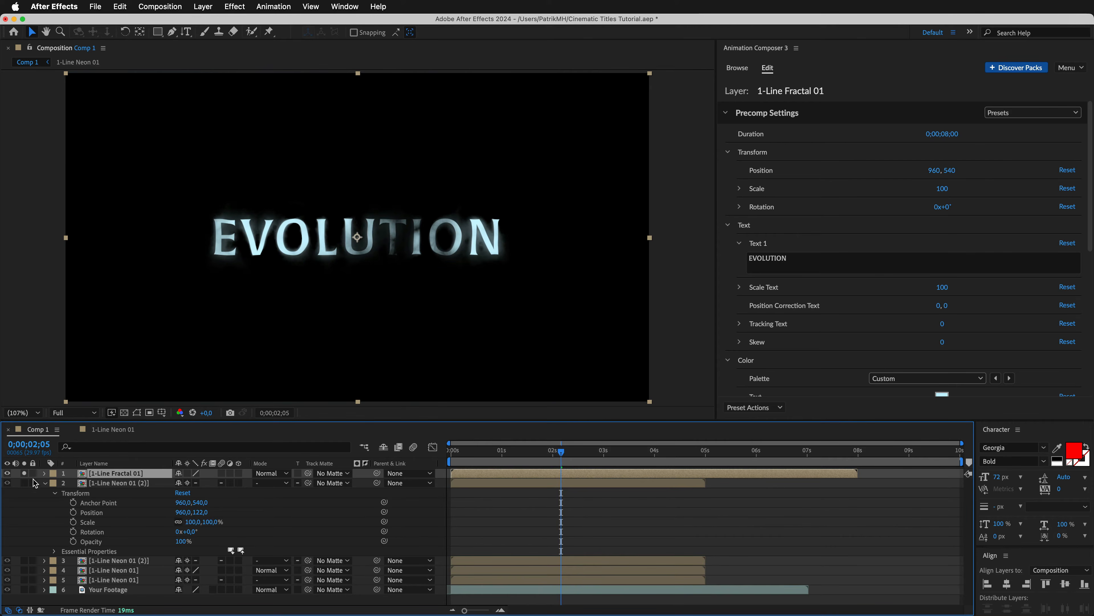
Change the font of the text inside the 1-Line Fractal 01 precomp to Inter Bold and return to Comp 1.
double_click(153, 475)
click(1023, 445)
text(inter)
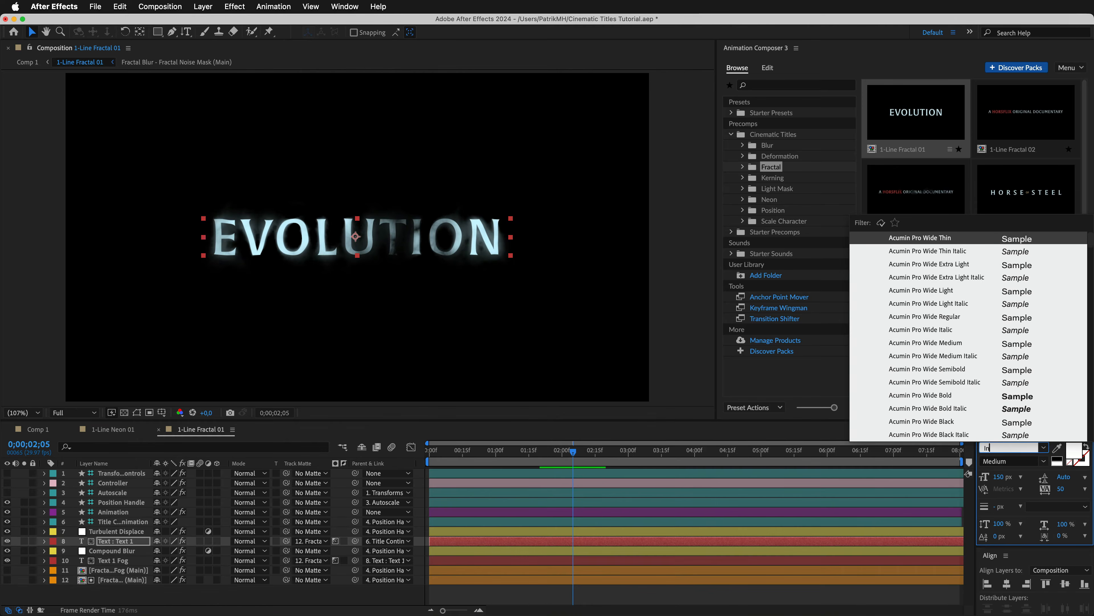
click(917, 313)
click(37, 432)
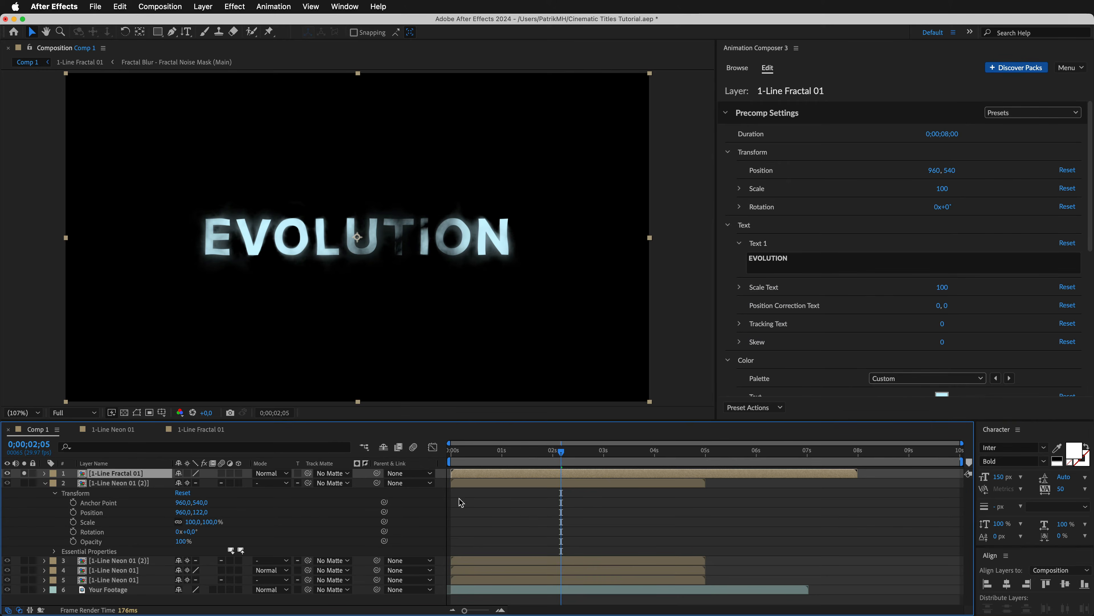
Change the Fractal title's text to SIGN UP AT HORSE_WEAR and set its Scale Text to 50.
click(824, 261)
text(SIGN UP AT HORSE_WEAR)
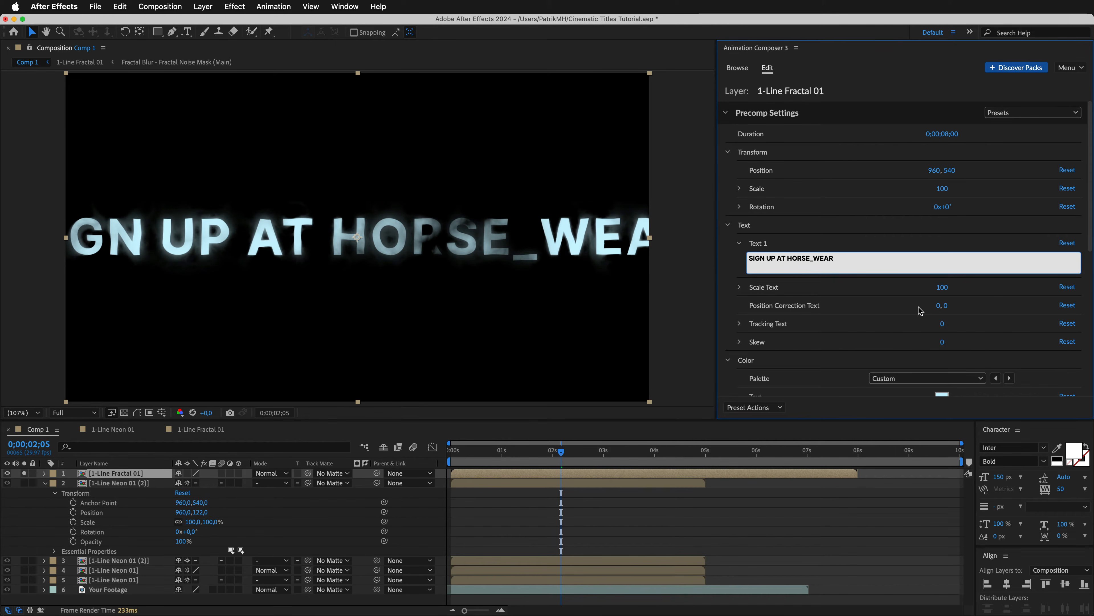
click(944, 295)
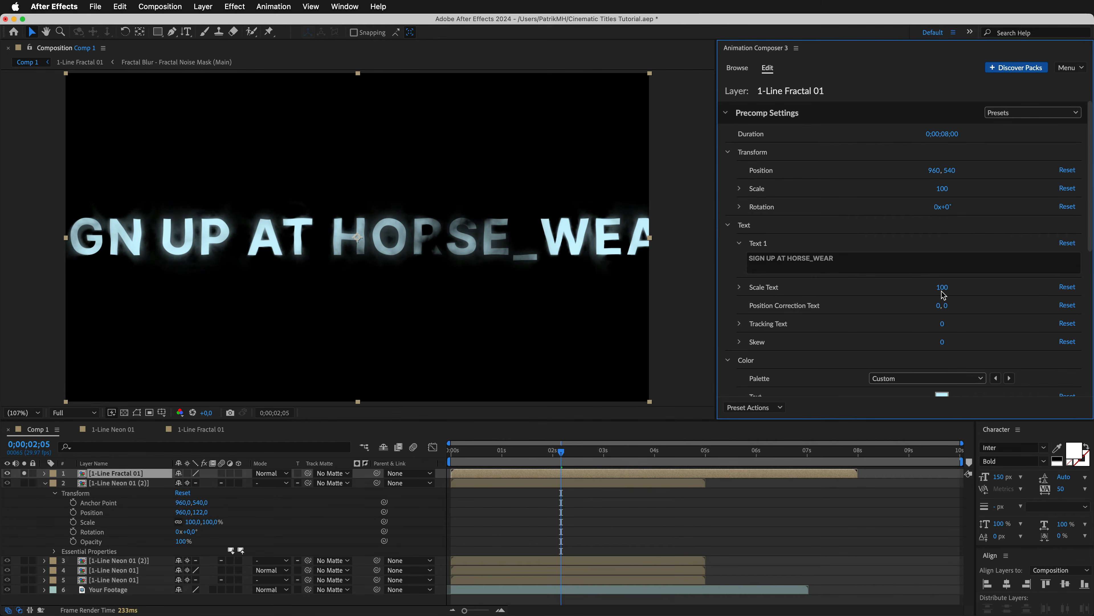
drag(914, 291, 888, 291)
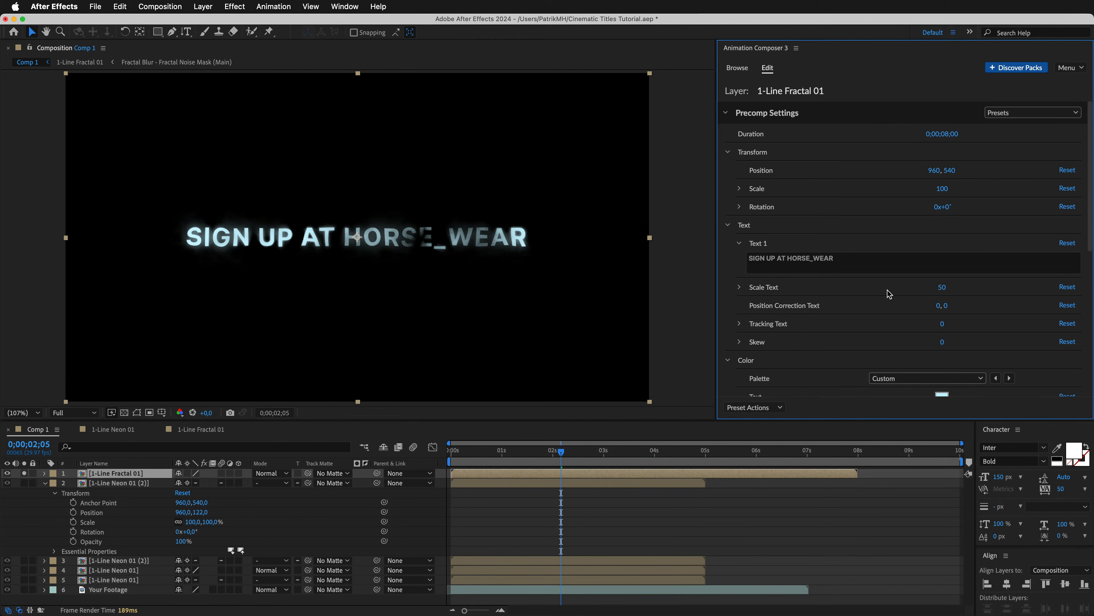
Color the SIGN UP AT HORSE_WEAR text white, set its Animation In Speed to 100 and turn off Animation Continuous.
drag(1090, 228, 1090, 319)
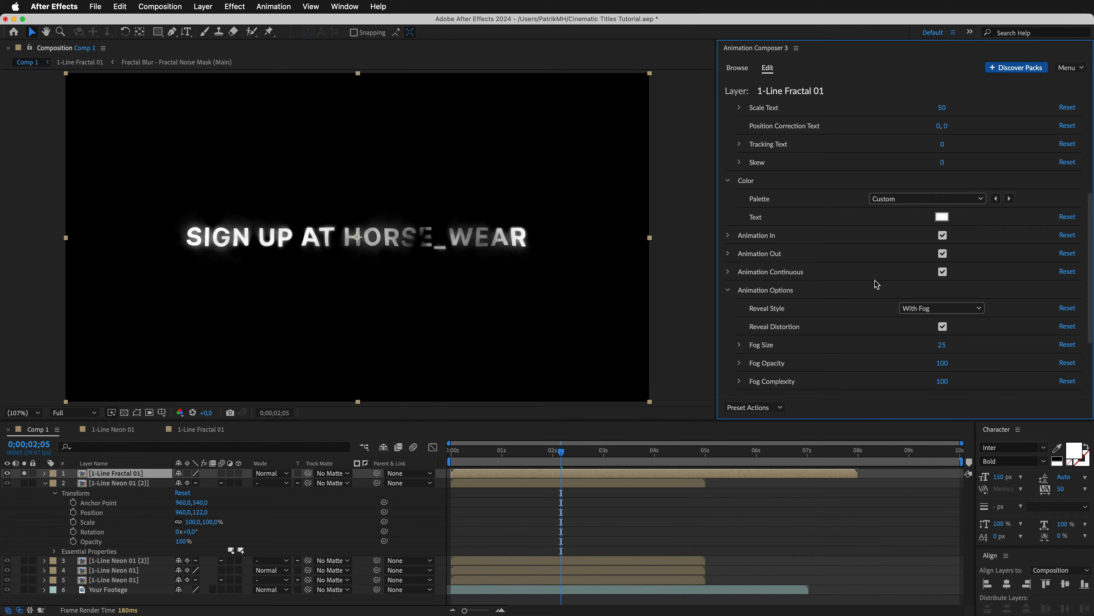
click(728, 236)
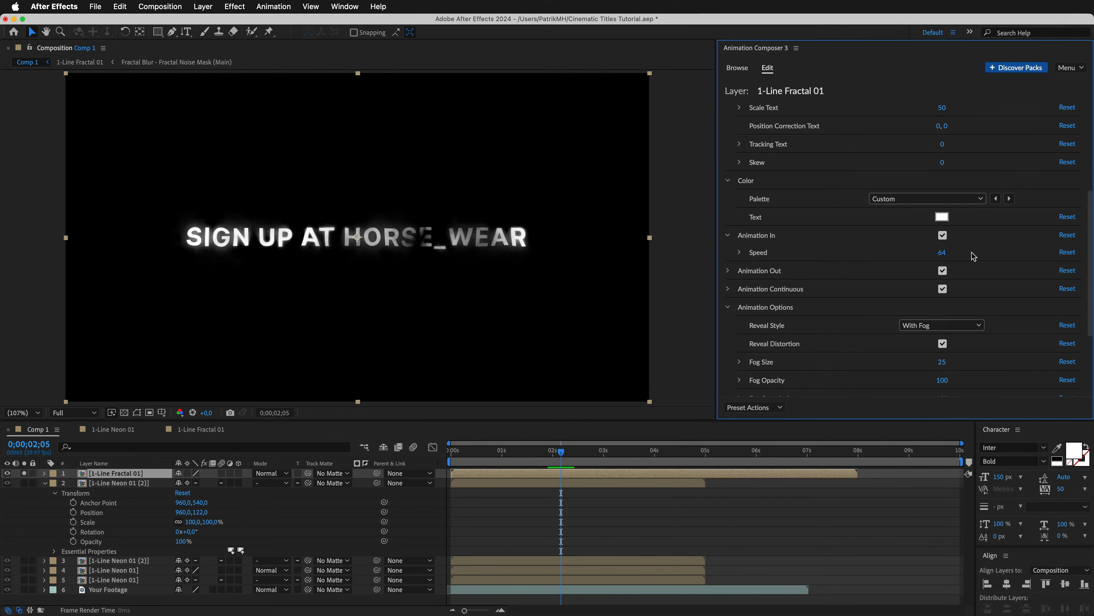
drag(973, 257, 1000, 257)
click(943, 290)
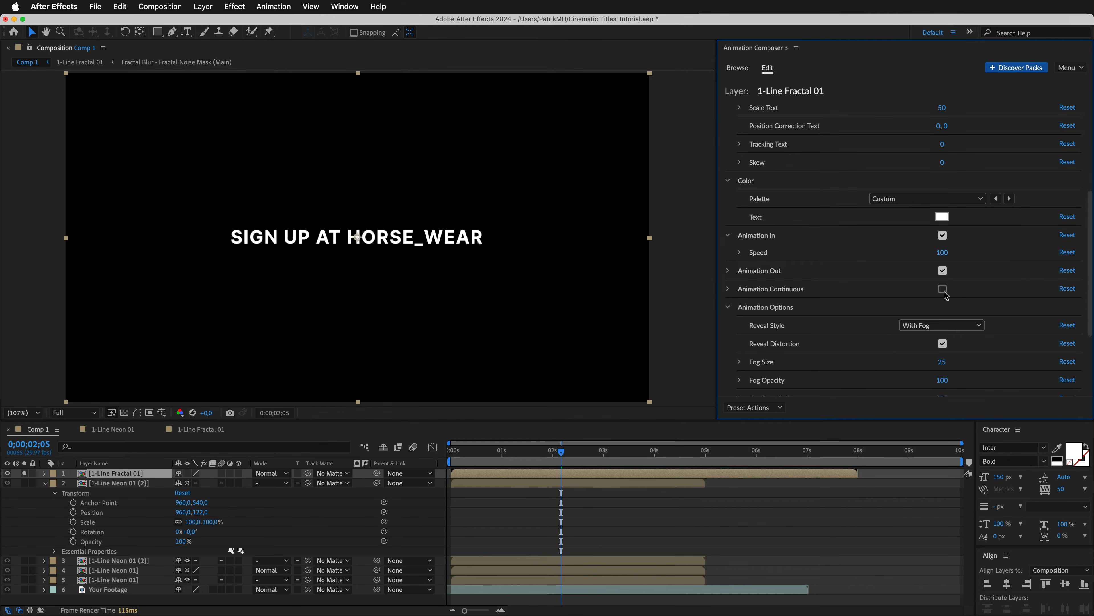
Preview the Fractal title and set its Reveal Style to Fog Only after trying Without Fog.
scroll(1090, 319, down, 5)
key(space)
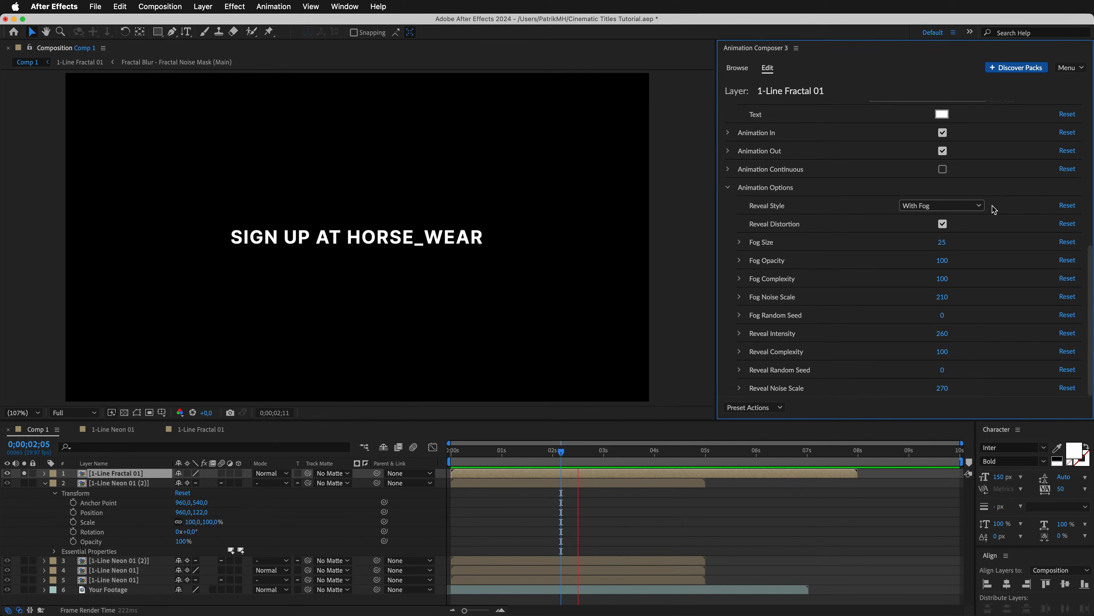
click(973, 207)
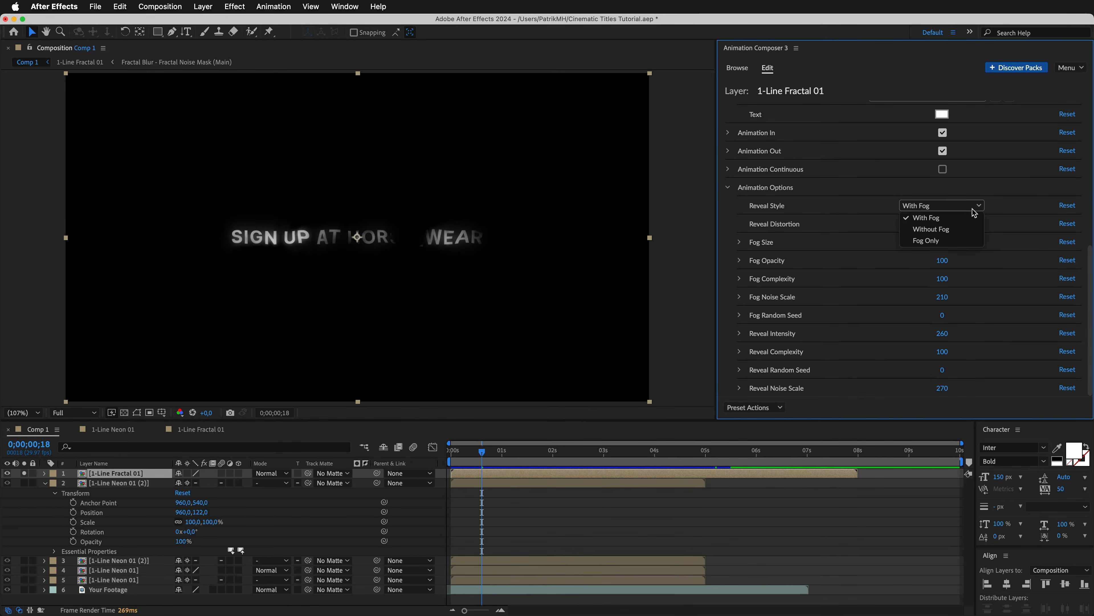
click(961, 240)
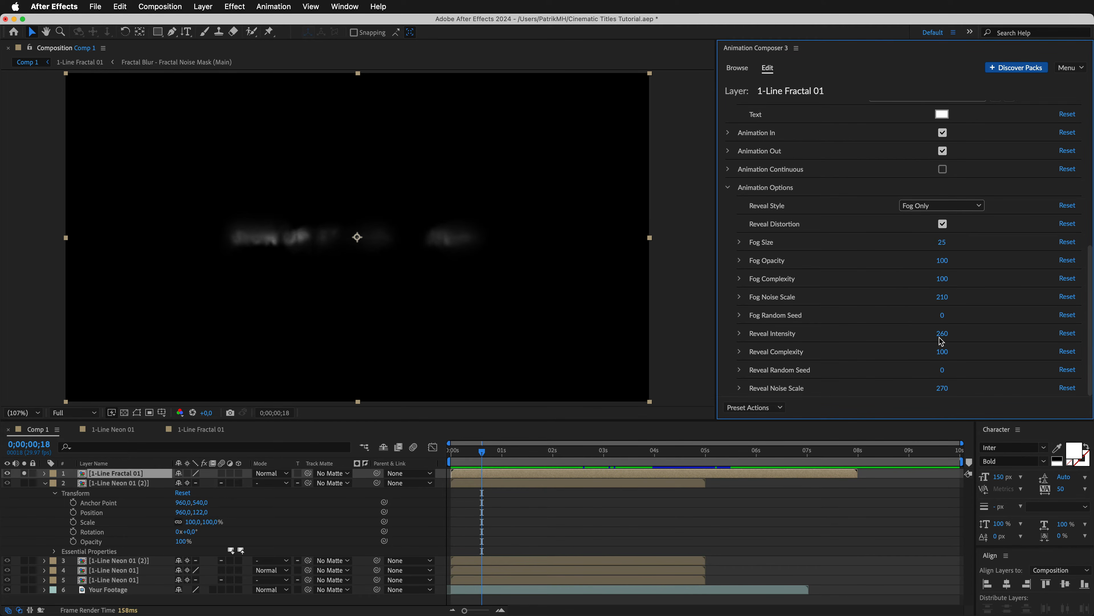
Set the Fractal title's Reveal Intensity to 363, Reveal Complexity to 45, Reveal Random Seed to 68 and Reveal Noise Scale to 181.
drag(956, 341, 1050, 339)
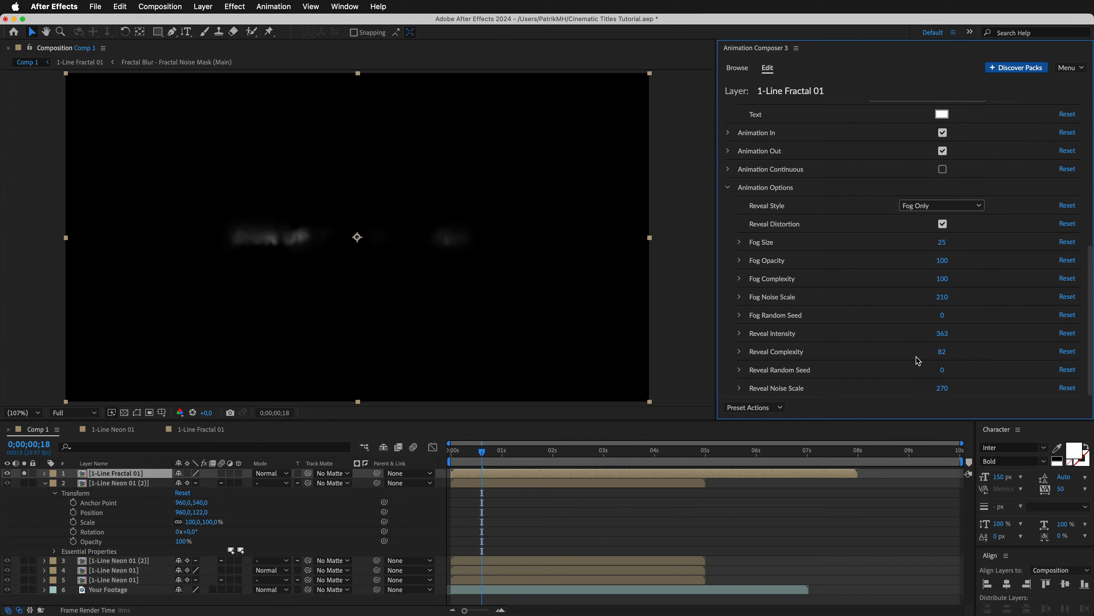
drag(918, 360, 884, 361)
drag(1006, 372, 1020, 371)
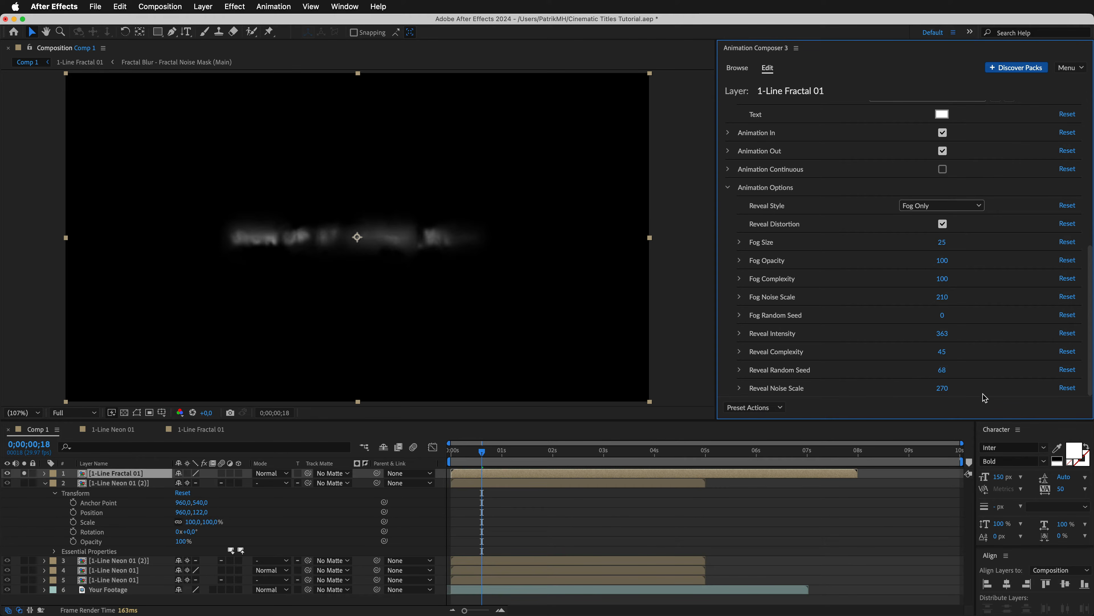
drag(919, 388, 904, 387)
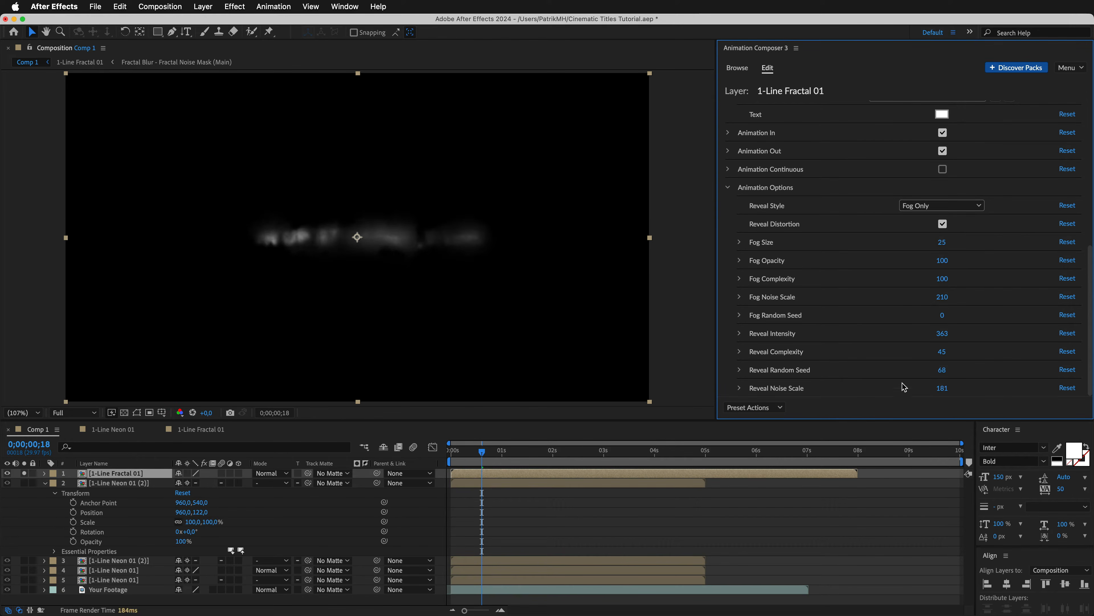
Set the Fractal title's Fog Opacity to 85, Fog Complexity to 75 and Fog Random Seed to 19.
drag(930, 264, 916, 281)
drag(943, 316, 958, 317)
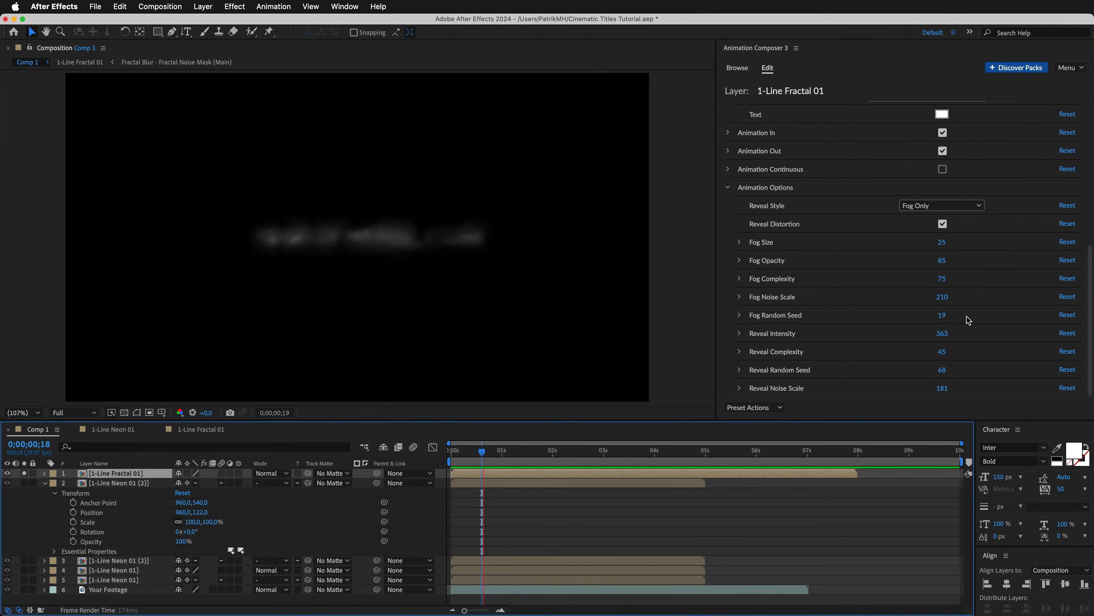
click(969, 320)
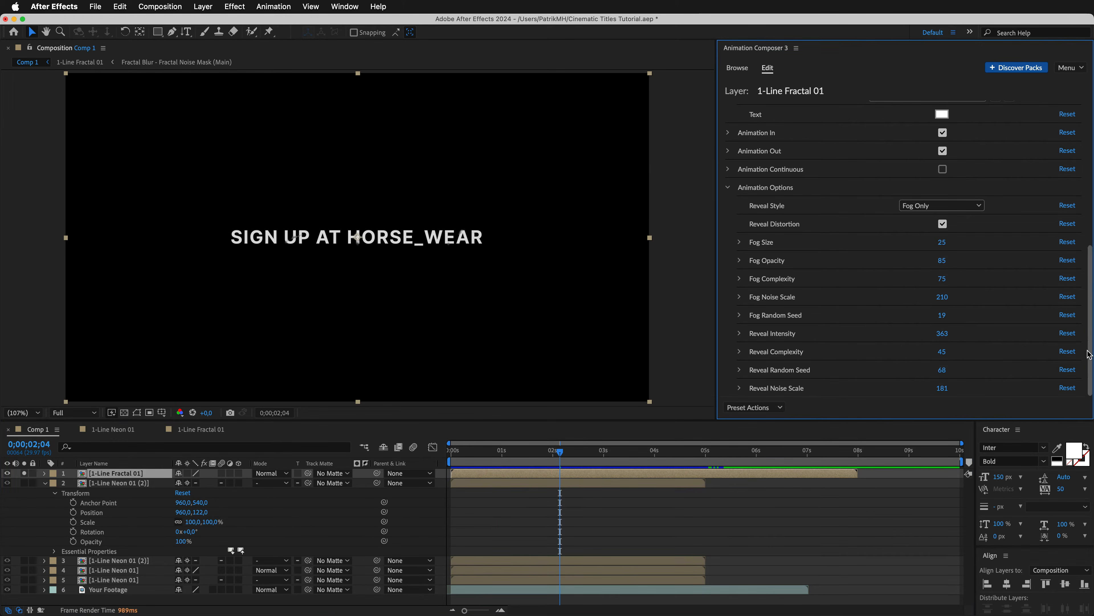
Set the Fractal title's Duration to 0;00;05;00, Scale Text to 20 and Position to 960, 960, and unsolo its layer.
scroll(948, 302, up, 10)
drag(909, 288, 903, 285)
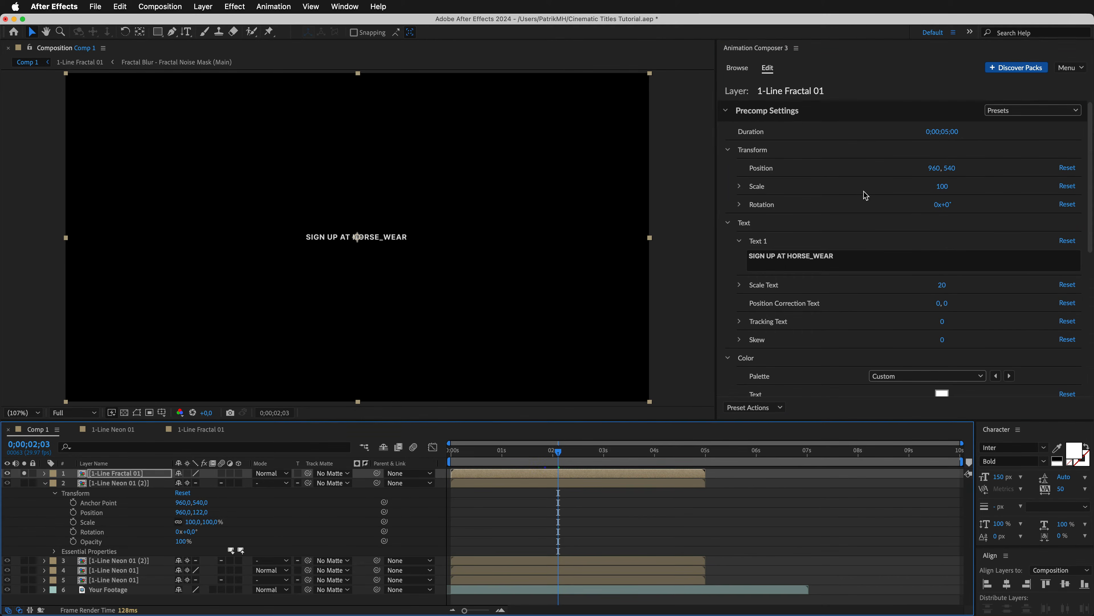
click(950, 168)
text(96)
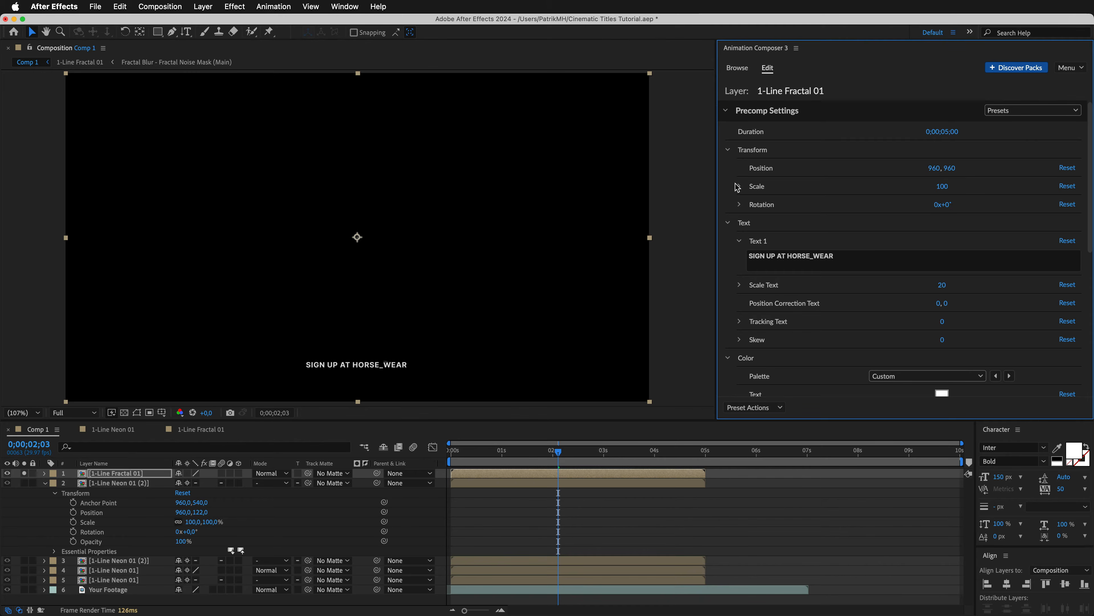
click(25, 472)
click(45, 482)
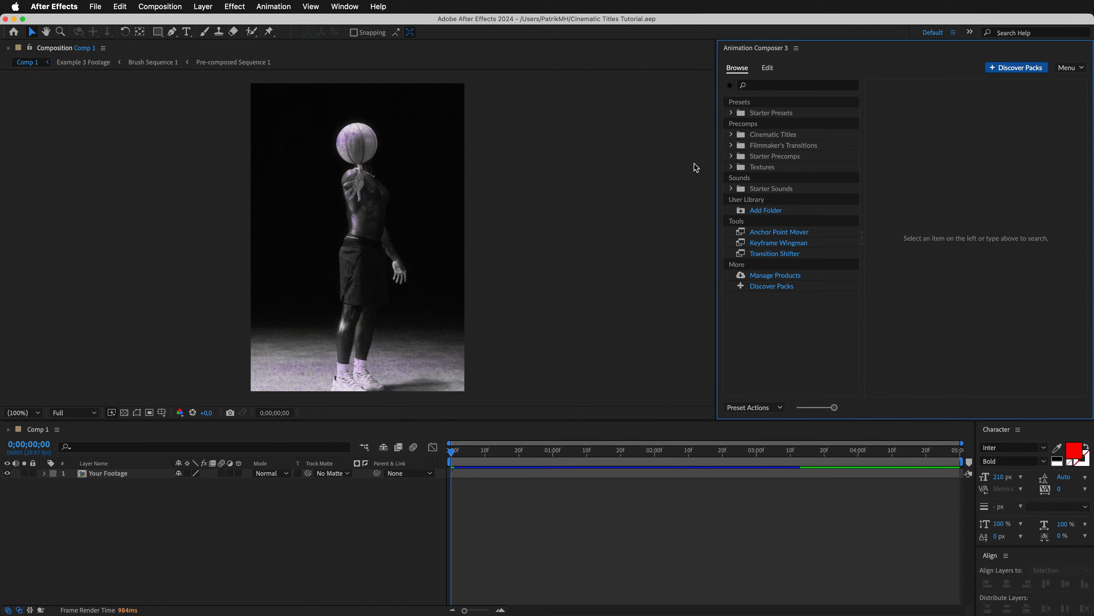
Add the centered 3-Line Deformation 01 title from Cinematic Titles over the basketball footage and preview it.
click(773, 134)
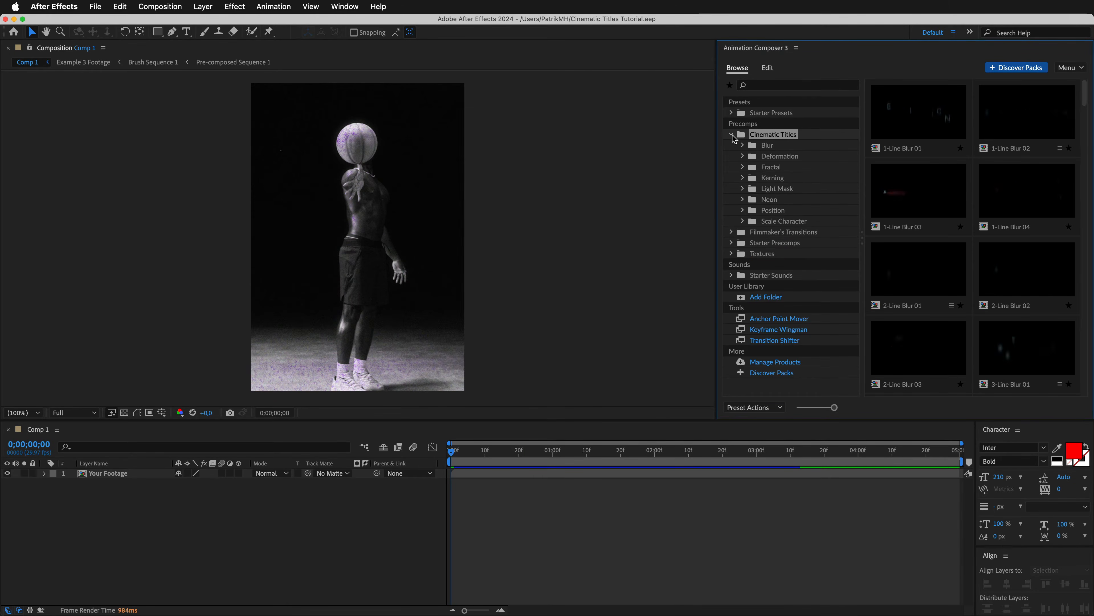
click(770, 158)
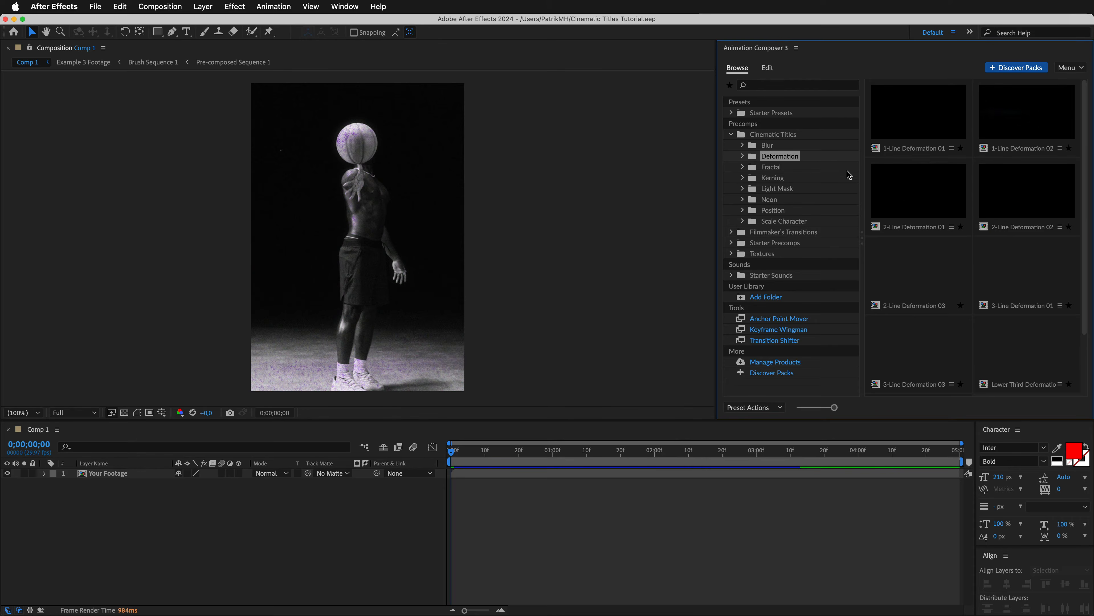
click(1040, 285)
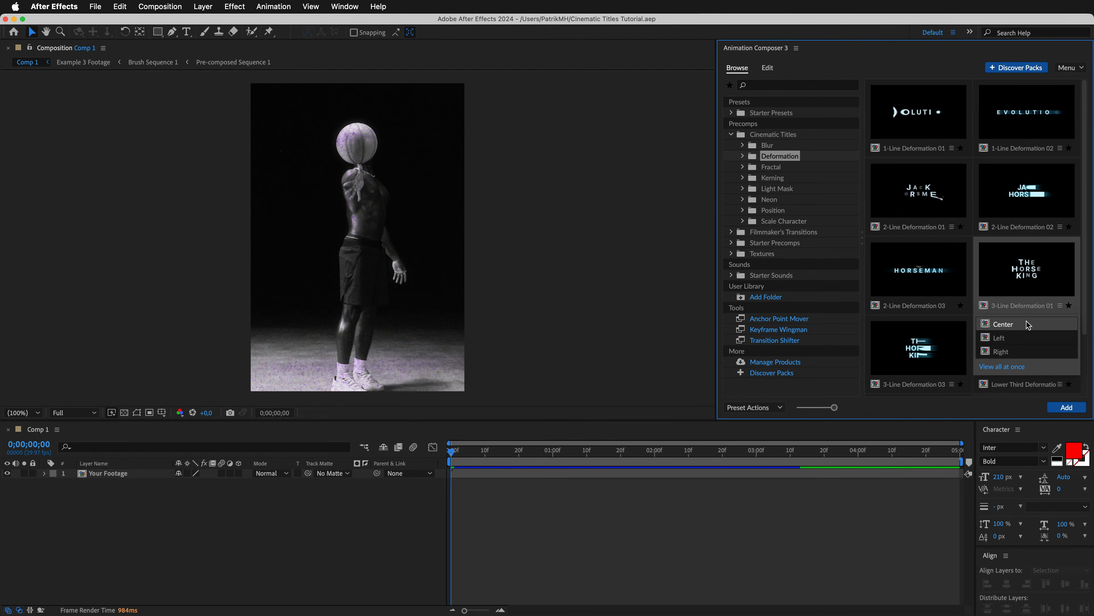
click(1067, 409)
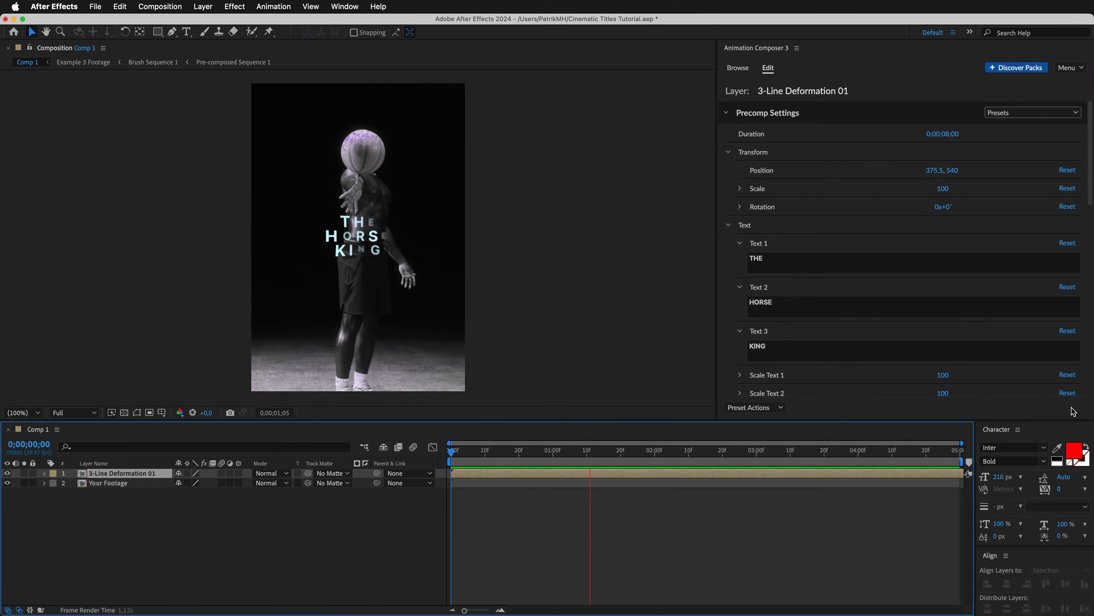
key(space)
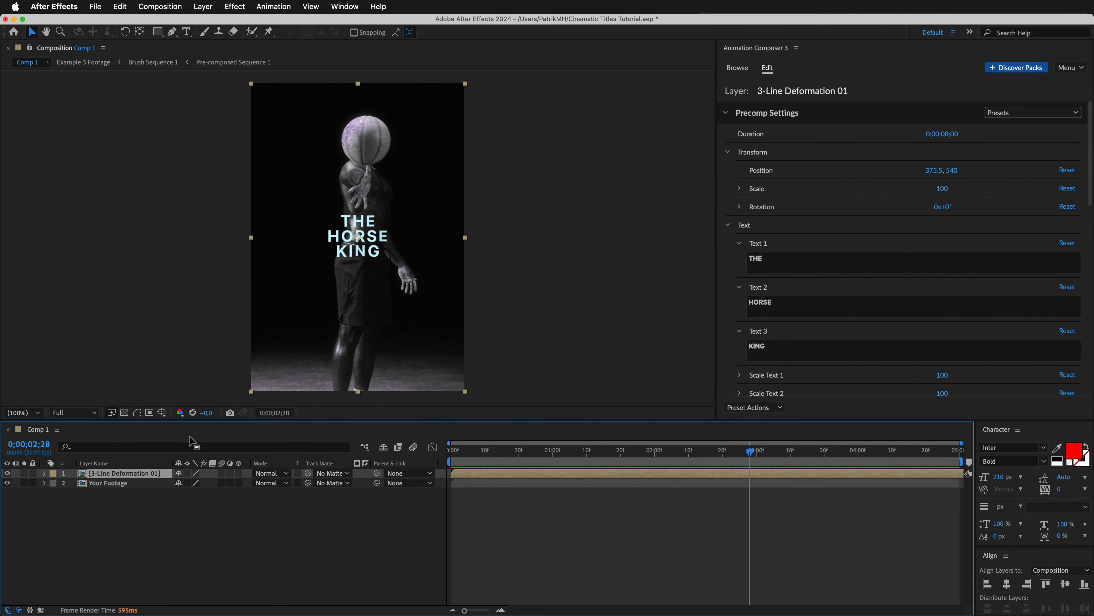
Set the Deformation title's font to DK Dirrty, its first two lines to SLAM and DUNK, and clear the third line.
click(811, 267)
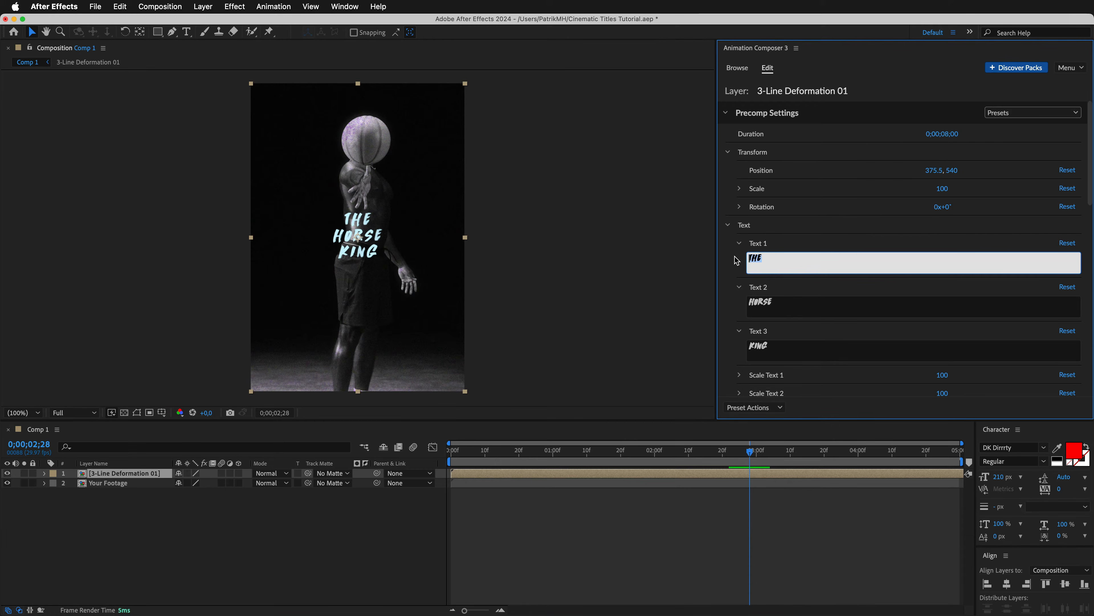
drag(799, 314, 739, 308)
drag(799, 353, 735, 350)
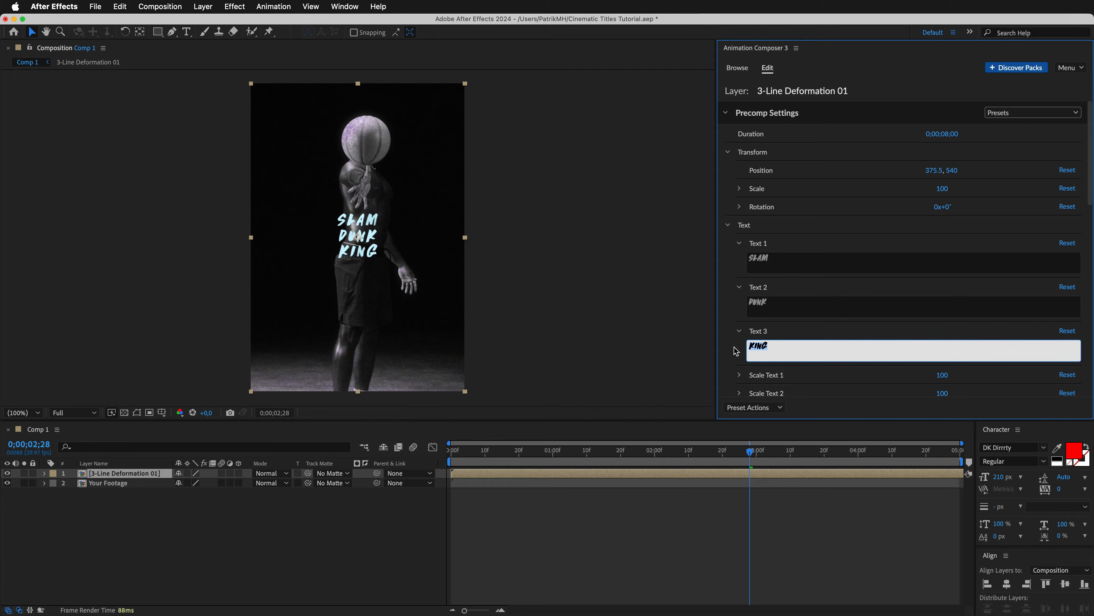
key(BackSpace)
click(816, 378)
Set Scale Text 1 and 2 to 200, Line Distance to -41, Tracking Text 1 to -15, Tracking Text 2 to -12 and Skew to -13.
drag(1092, 199, 1091, 278)
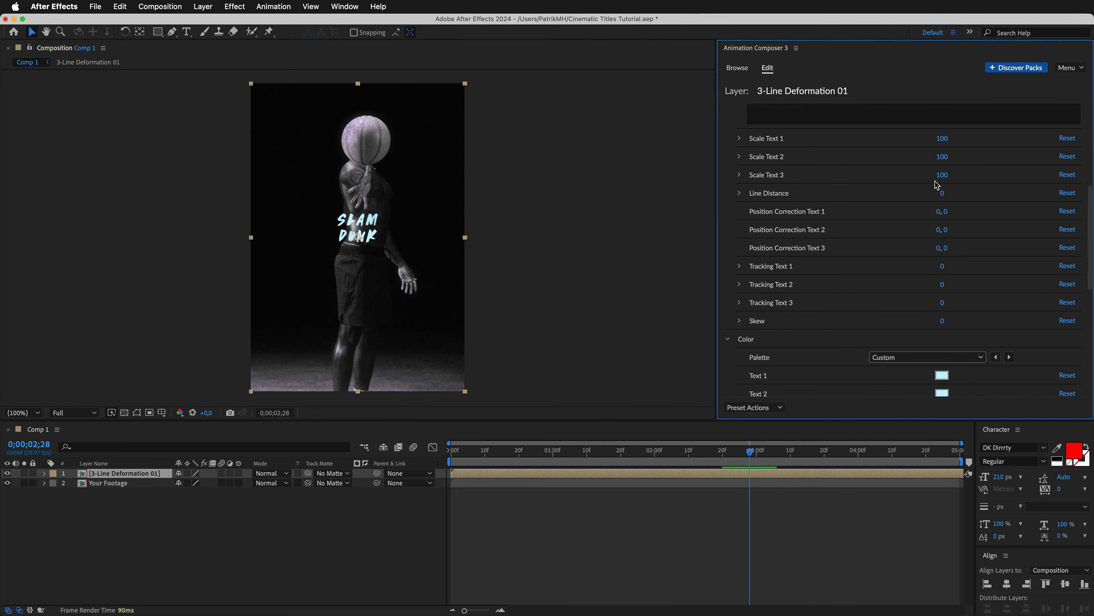
drag(956, 146, 1057, 160)
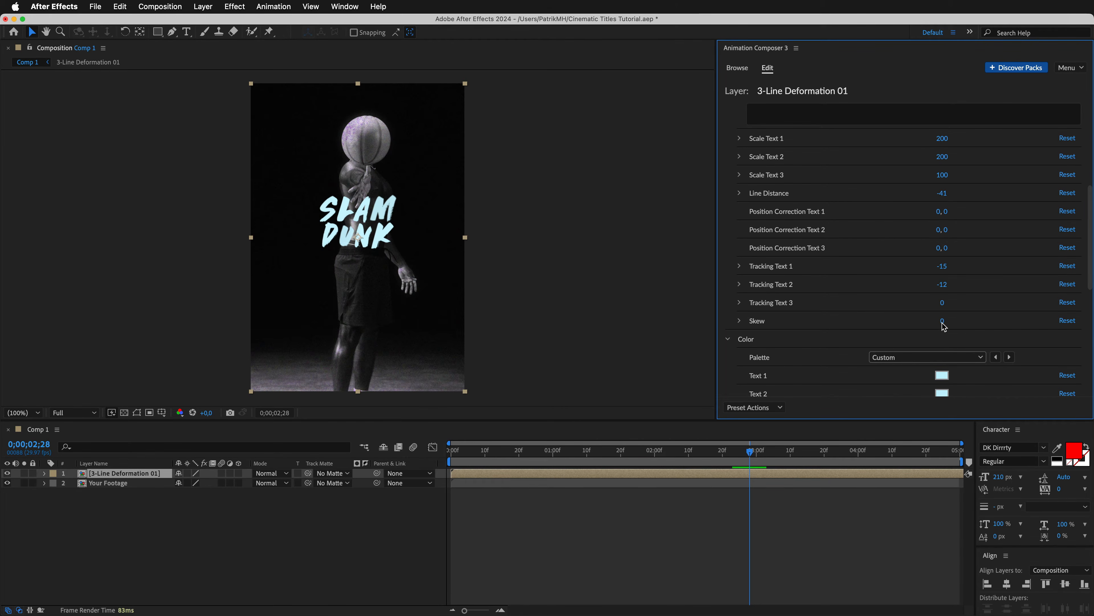
Set the title's Animation In Speed to 150, Z Position to 1081 and Distortion Size to 20, and color Text 1 and Text 2 magenta.
drag(1091, 276, 1091, 372)
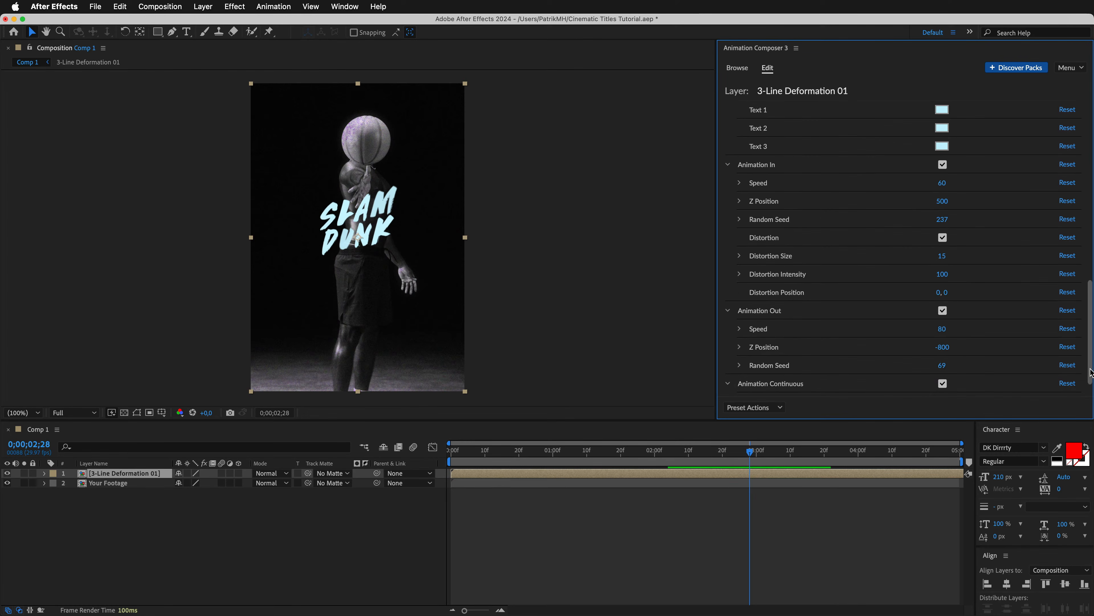
drag(1014, 188, 1026, 186)
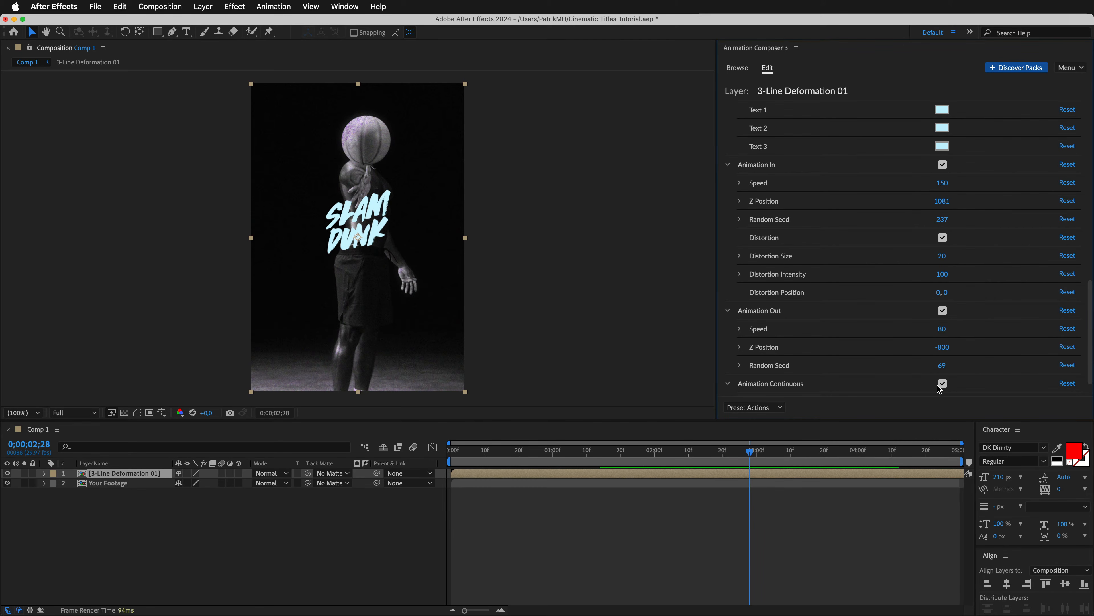
drag(1090, 347, 1090, 292)
click(944, 264)
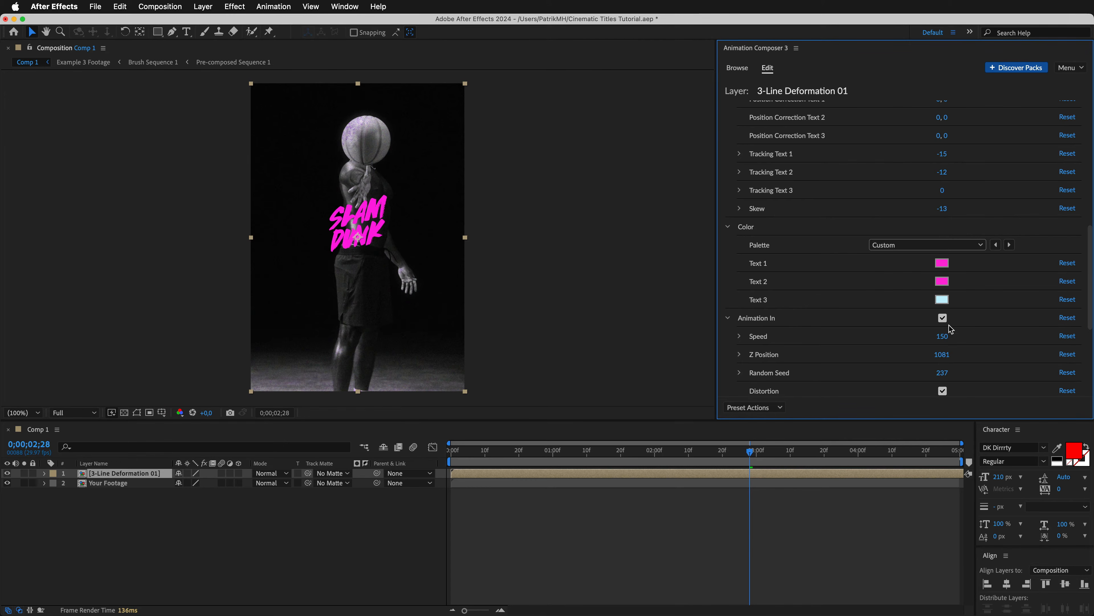
Set the SLAM DUNK title's Scale to 225 and its Position to 375.5, 700, then preview it.
drag(1090, 325, 1089, 199)
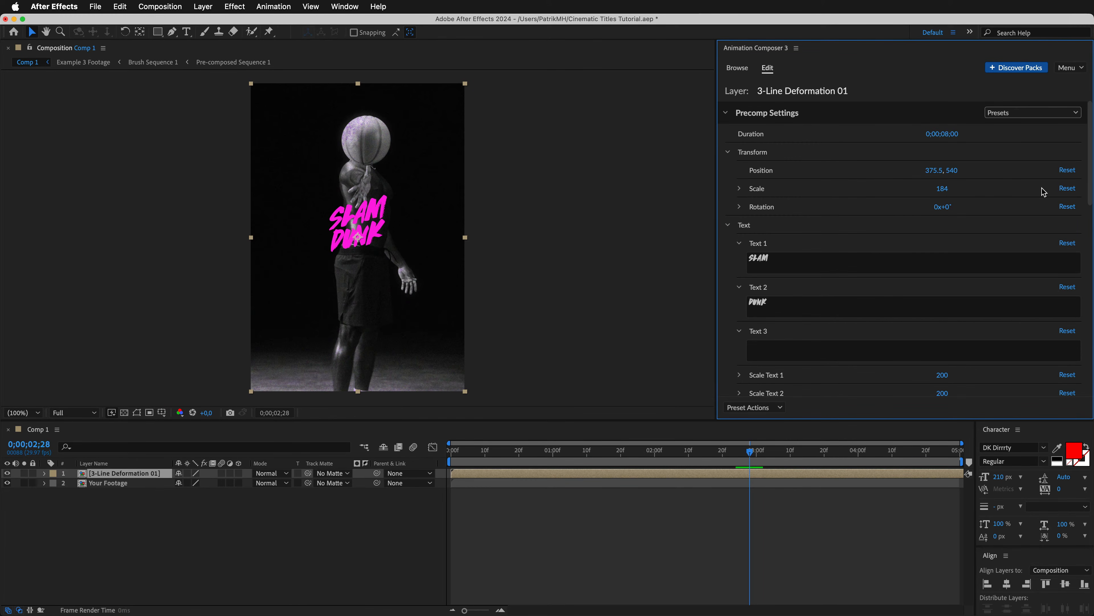
click(1068, 188)
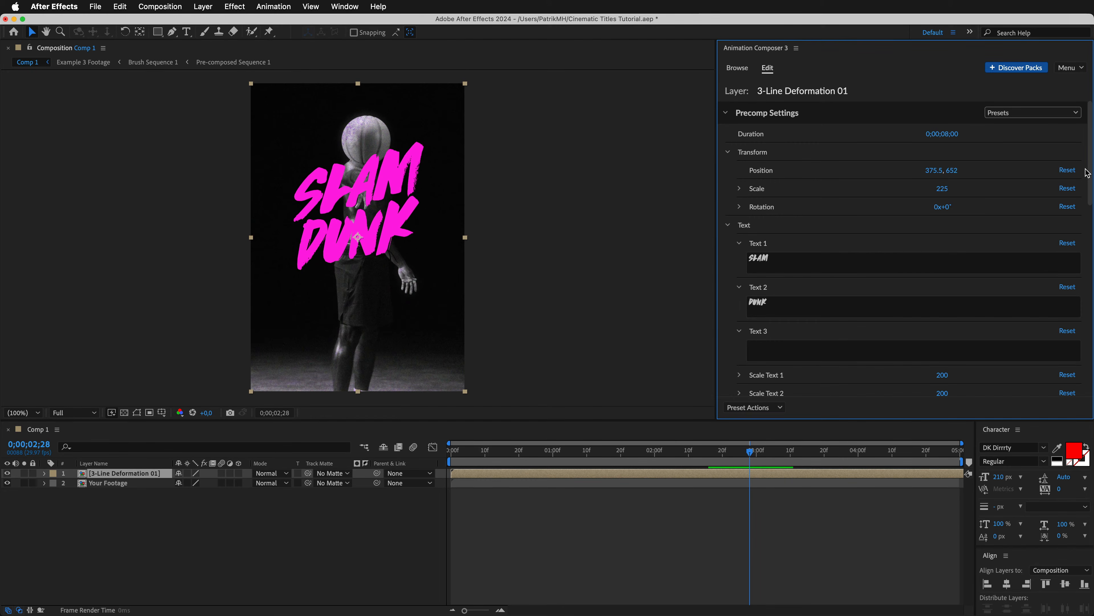
drag(1086, 169, 1092, 170)
drag(952, 171, 987, 173)
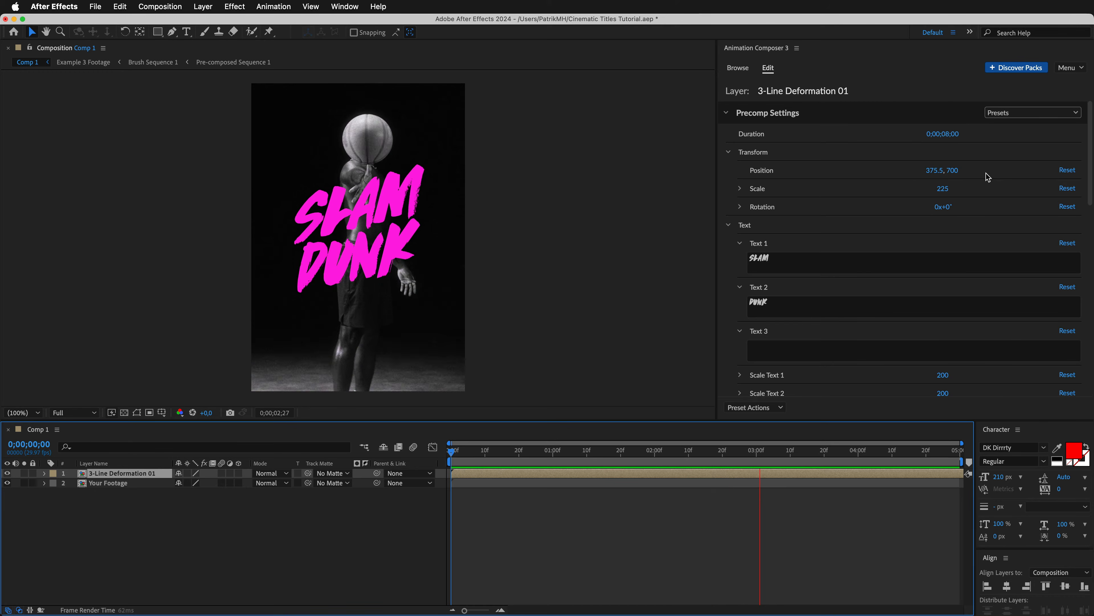
Add the Brush Sequence 1 texture from the Brushes category of Textures above the SLAM DUNK title.
click(764, 147)
click(736, 69)
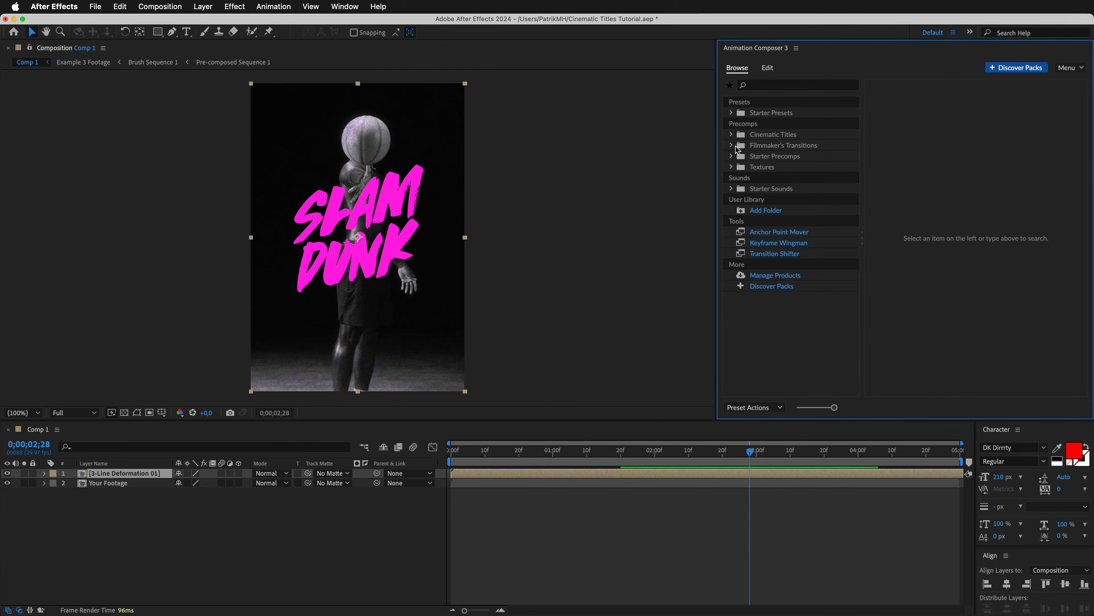
click(765, 170)
click(731, 167)
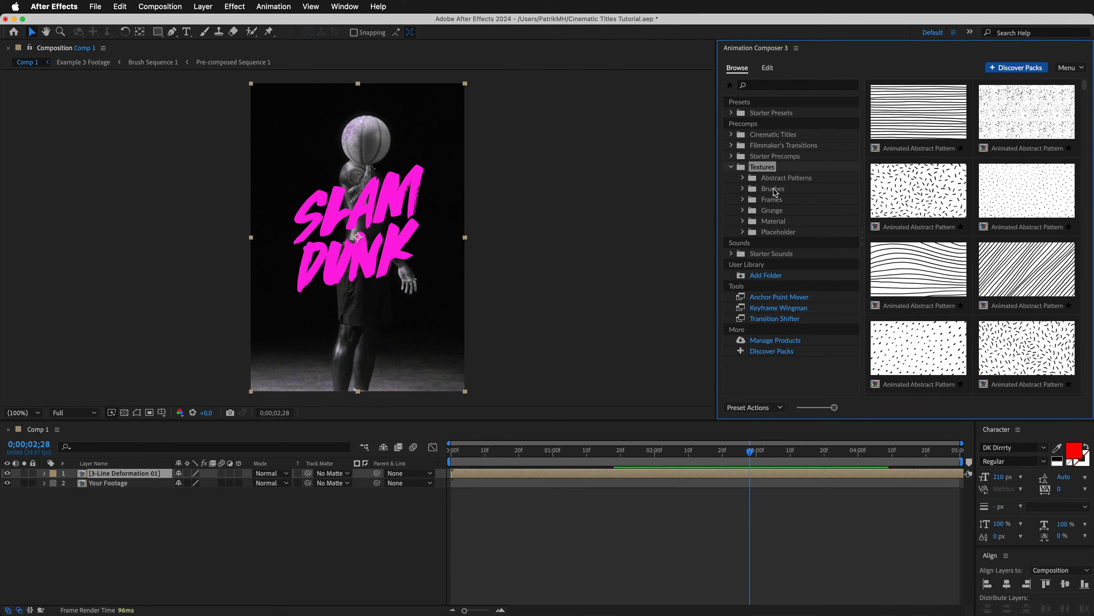
click(841, 190)
click(919, 113)
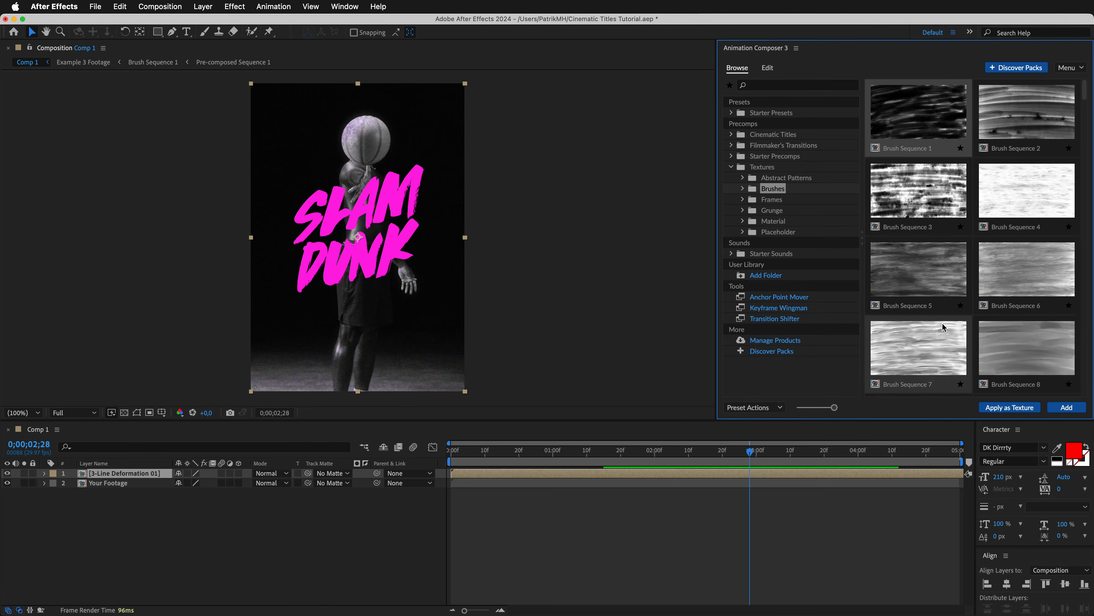
click(1065, 407)
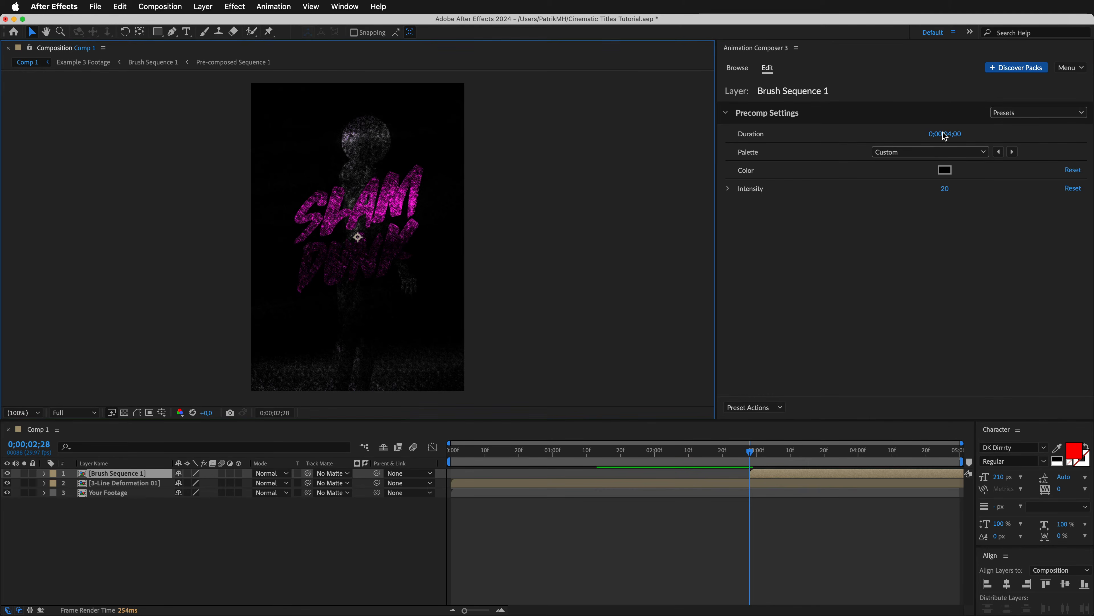
Set Brush Sequence 1's Duration to 0;00;05;00 and move its layer to the start of the composition.
drag(944, 137, 960, 141)
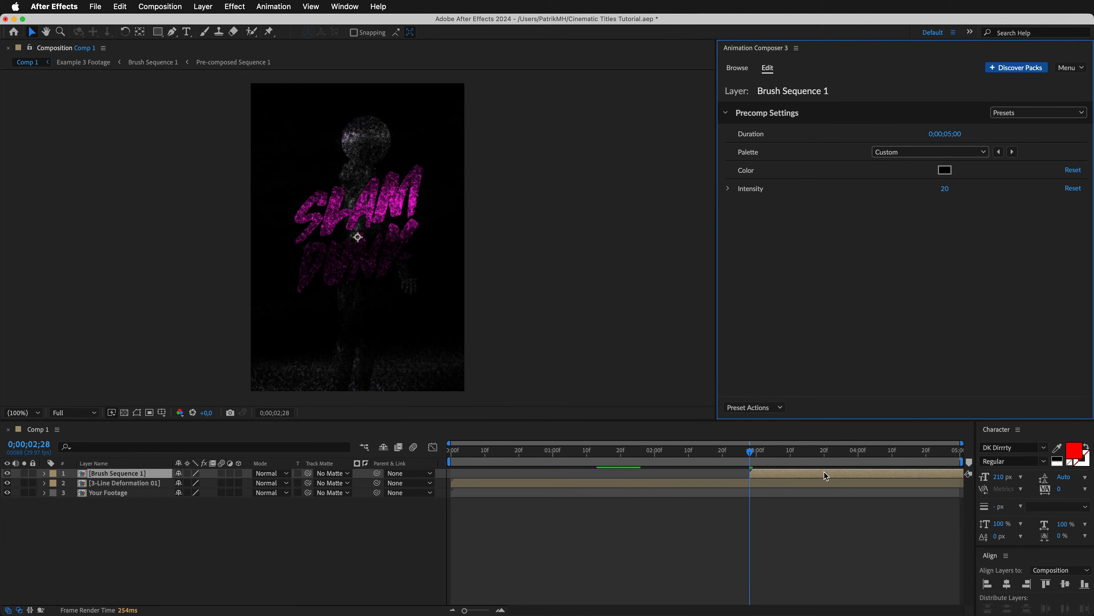
drag(824, 475, 528, 477)
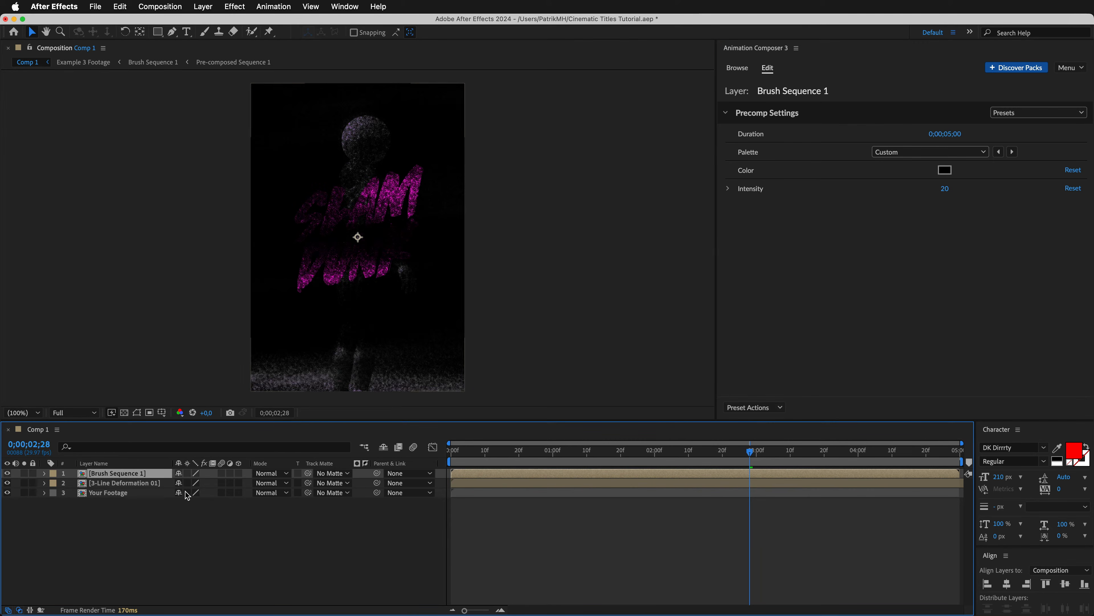
Use Brush Sequence 1 as an inverted track matte for the 3-Line Deformation 01 layer and preview the result.
click(145, 483)
click(332, 482)
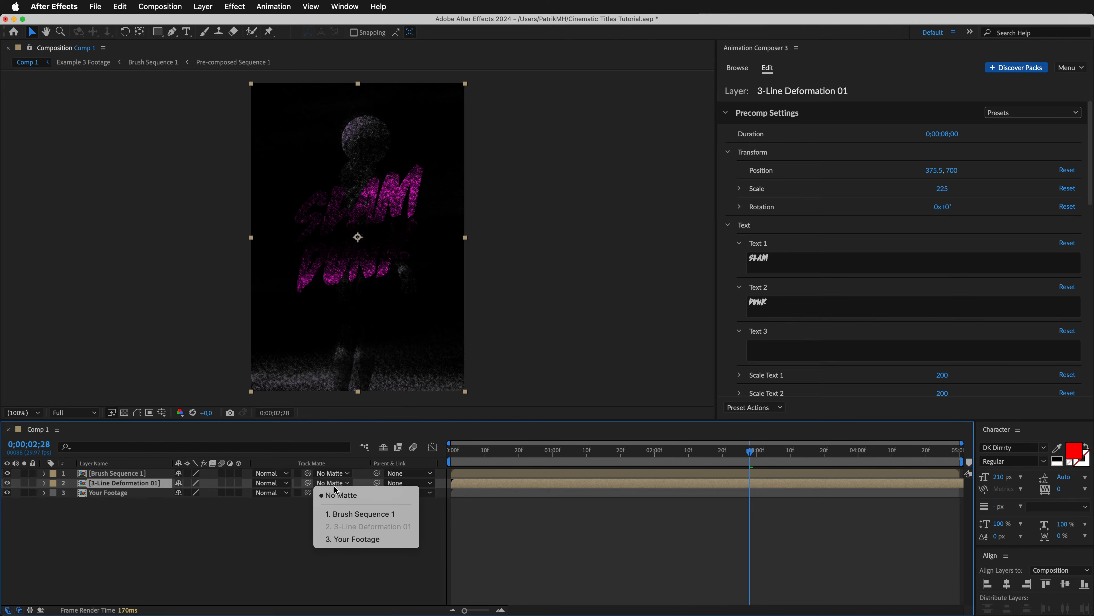
click(337, 514)
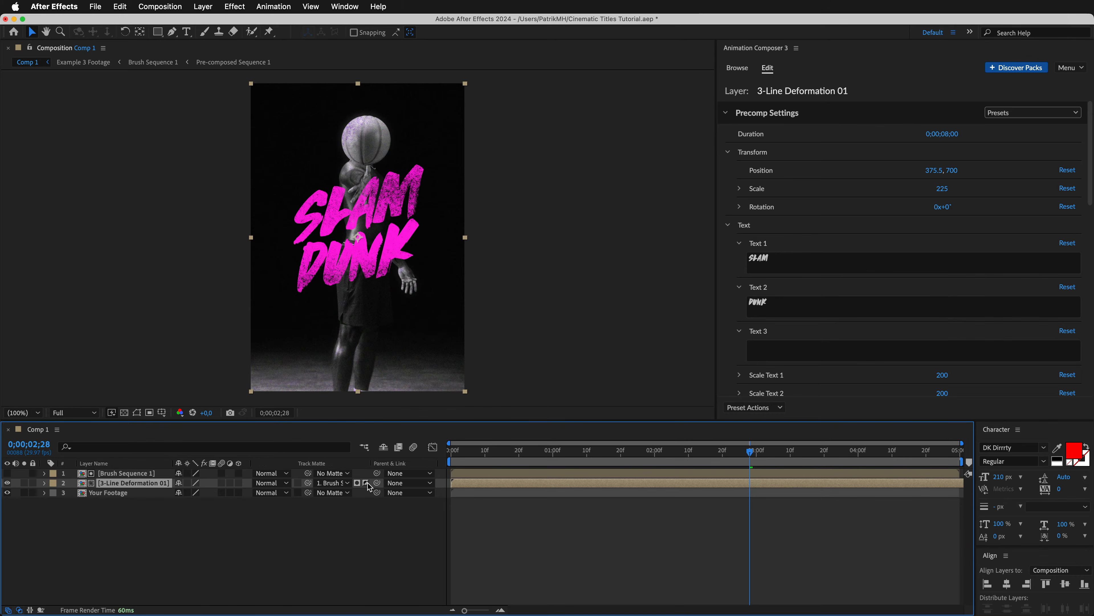
key(space)
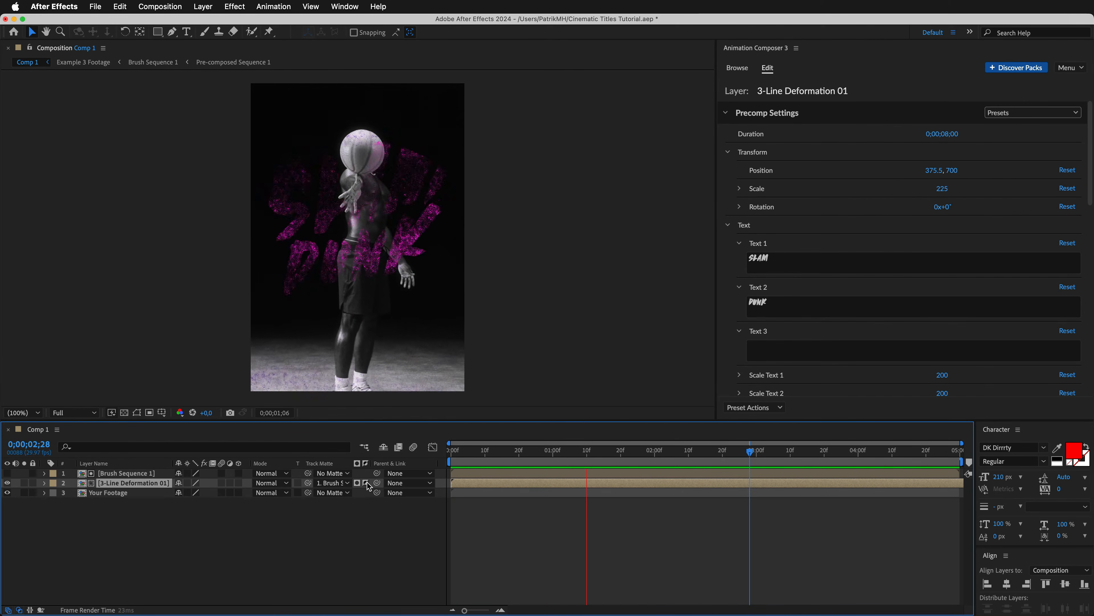
key(space)
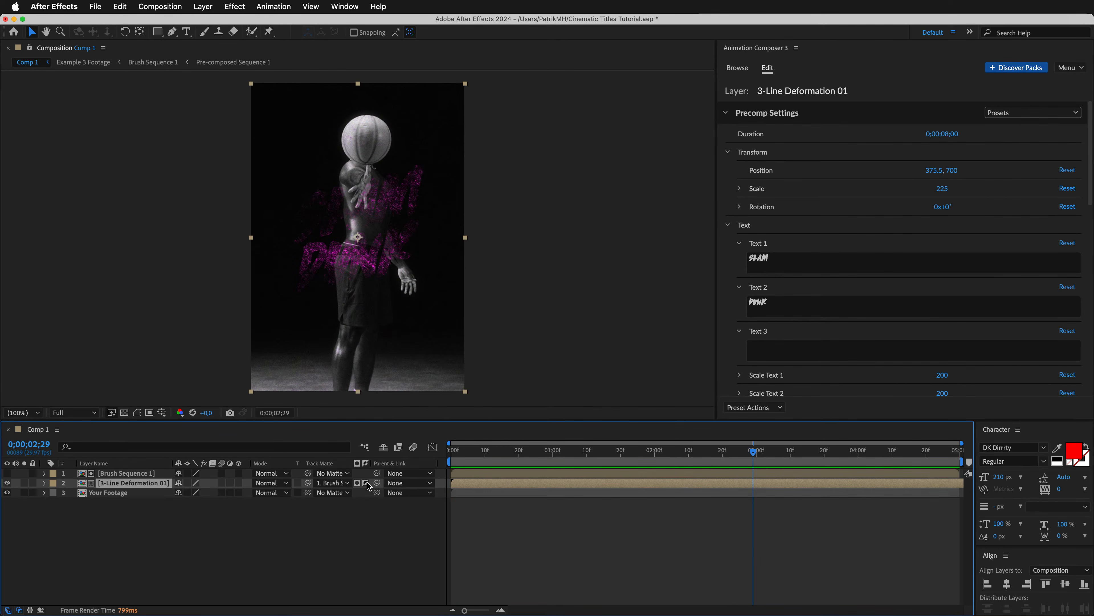
Duplicate the matted 3-Line Deformation 01 layer twice.
key(super+d)
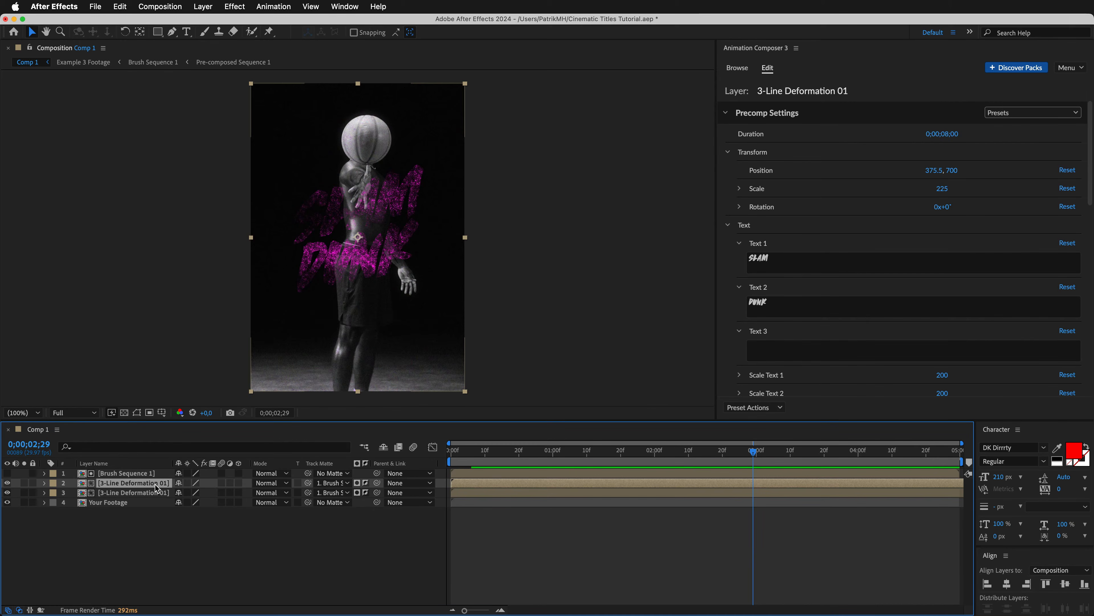
key(super+d)
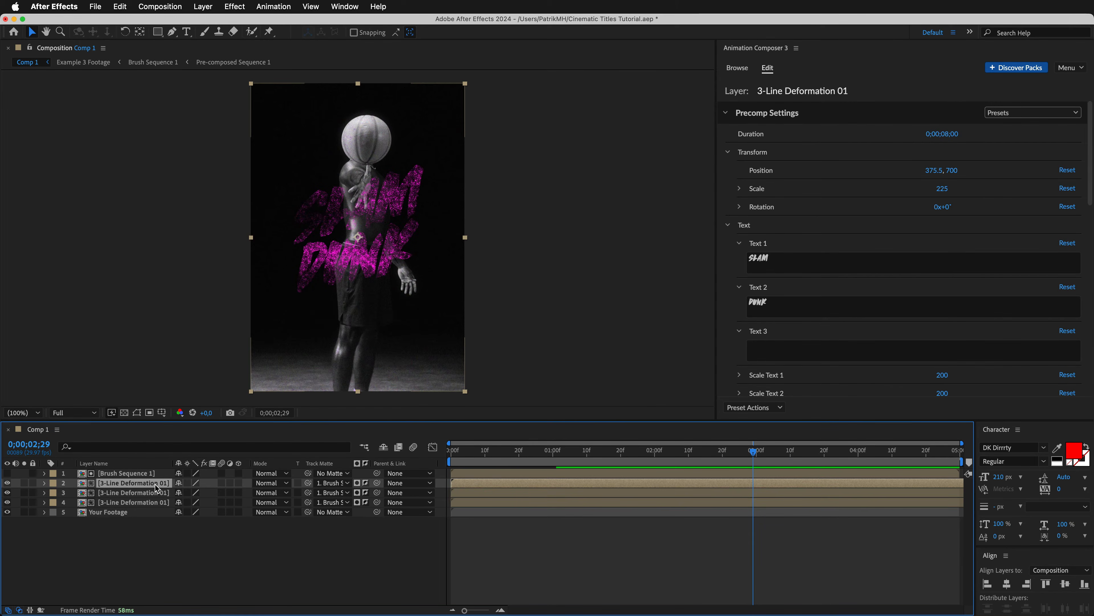
Add the Fast Grunge 1 texture from the Grunge category above the SLAM DUNK title layers.
click(736, 69)
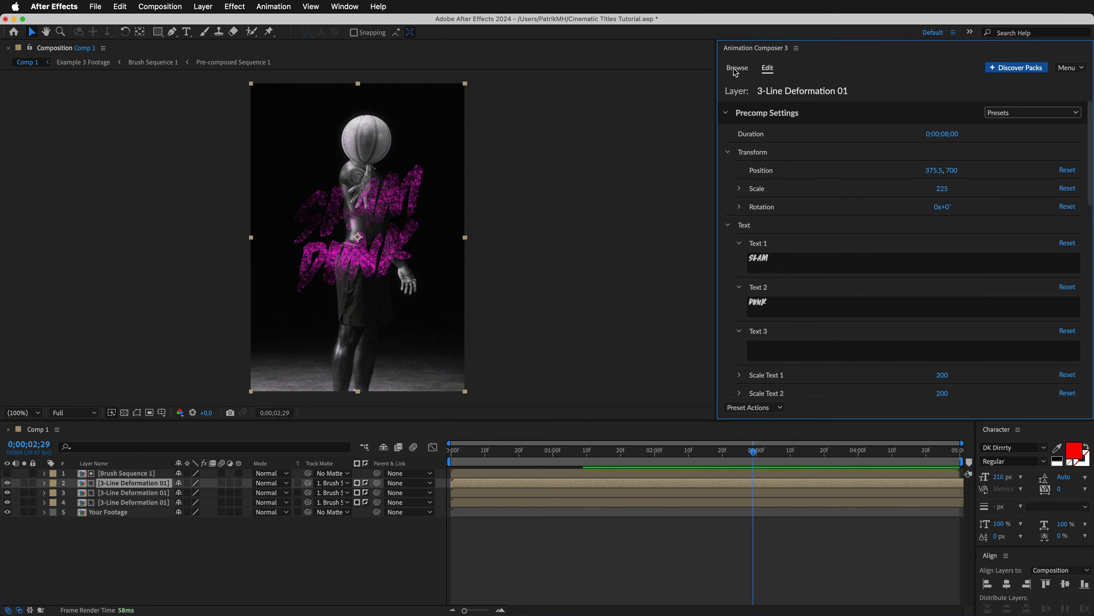
click(772, 212)
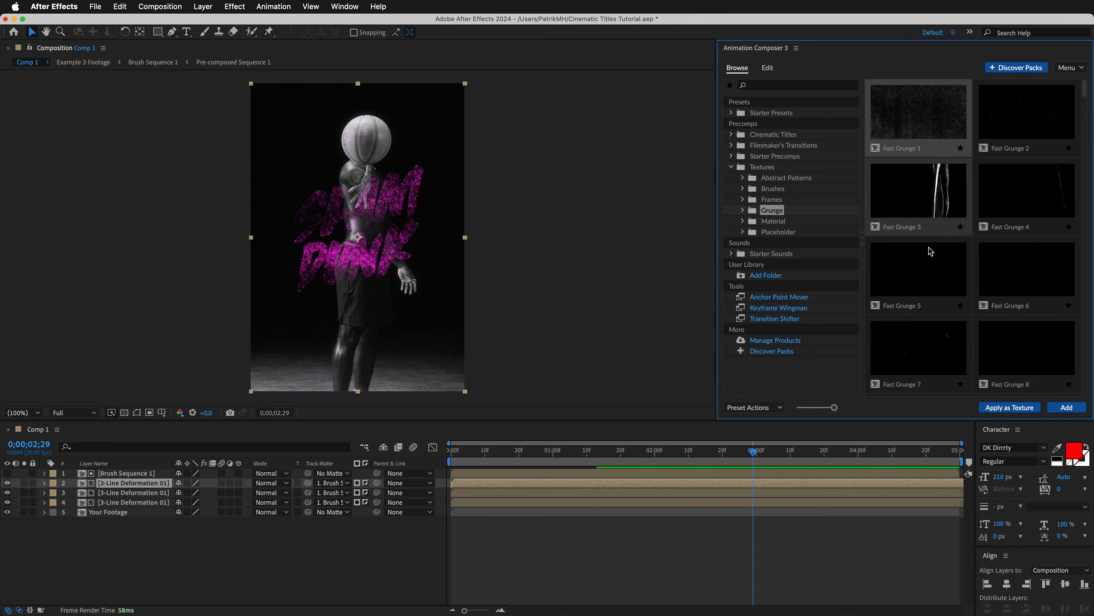
click(1068, 407)
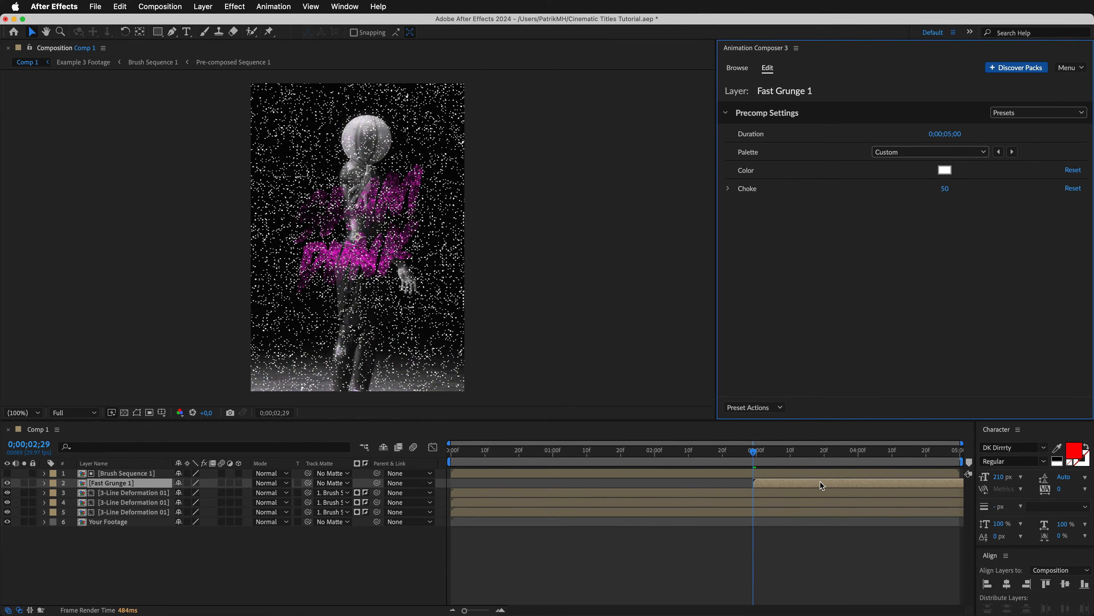
Move Fast Grunge 1 to the composition's start and use it as a non-inverted track matte for the uppermost 3-Line Deformation 01 layer.
drag(820, 481, 518, 482)
click(147, 492)
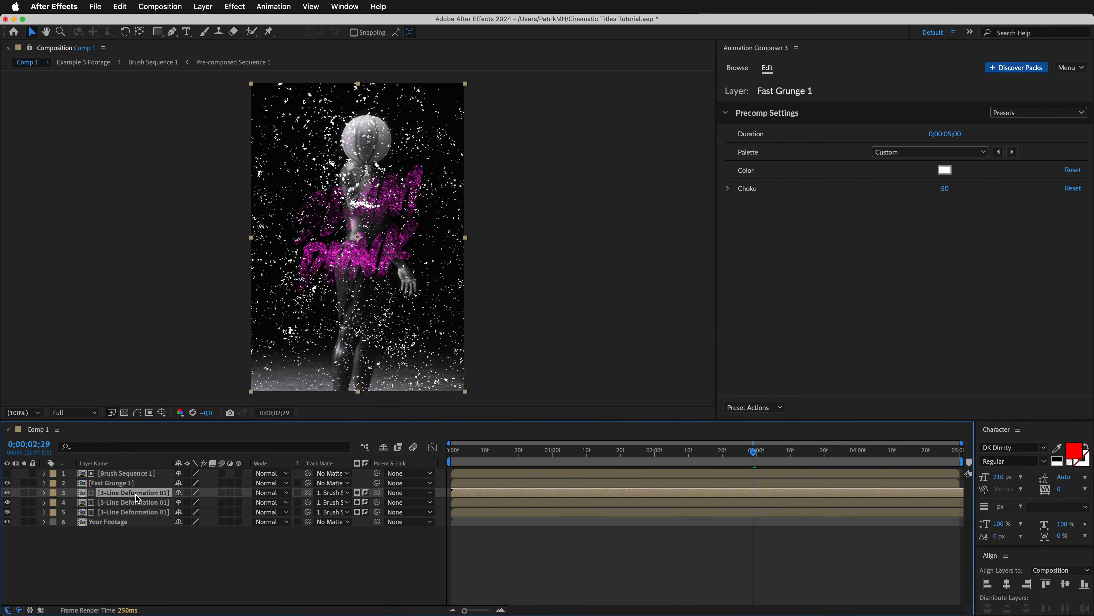
click(344, 493)
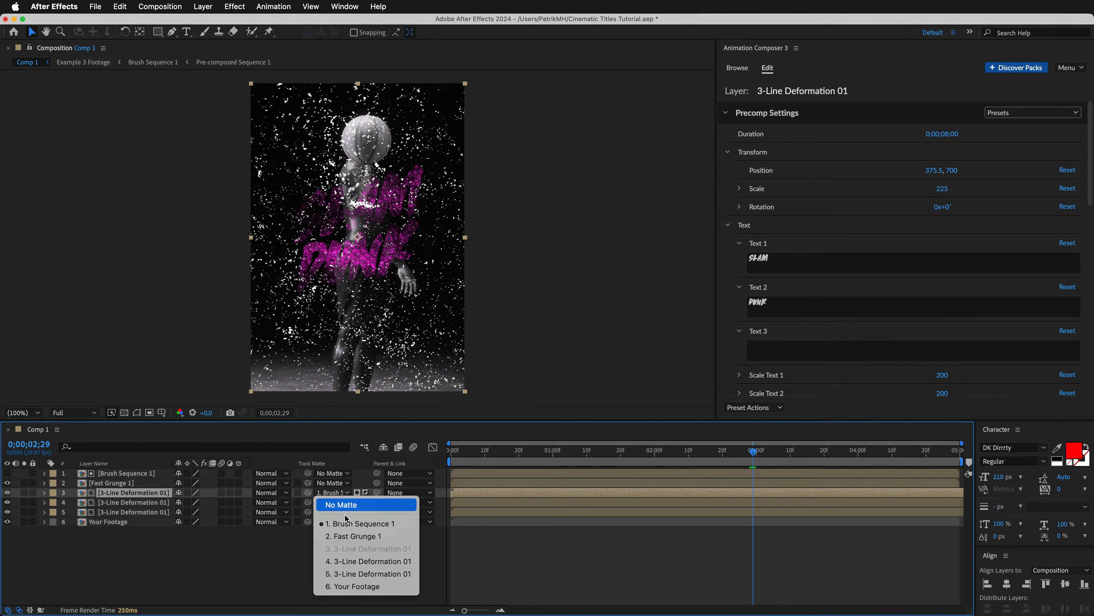
click(352, 536)
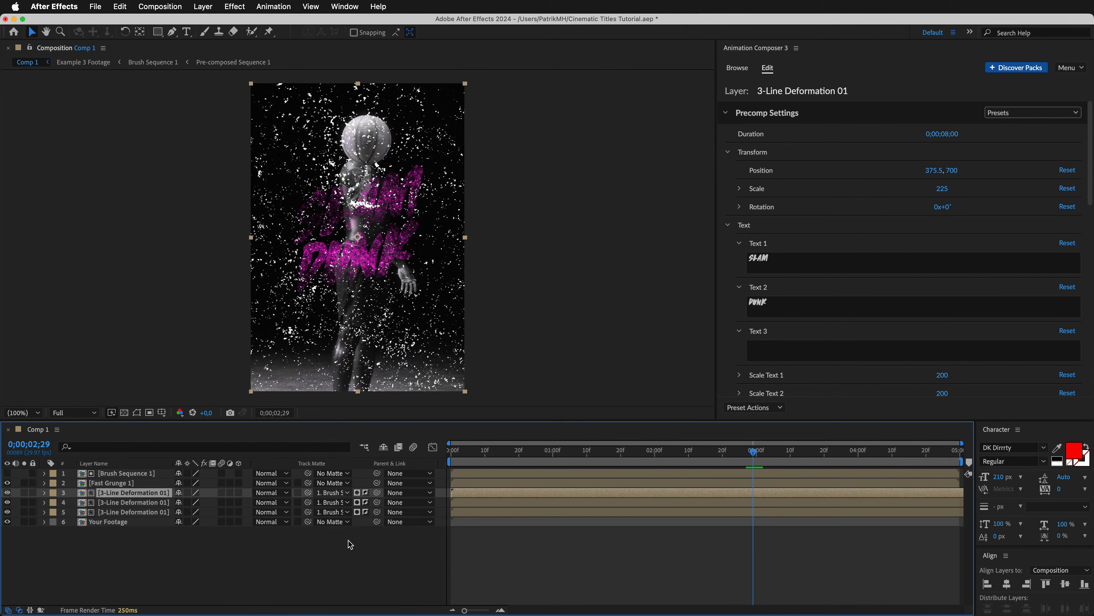
click(365, 493)
Colour Text 1 and Text 2 of the grunge-matted 3-Line Deformation 01 layer blue, 0091FF.
scroll(942, 276, down, 12)
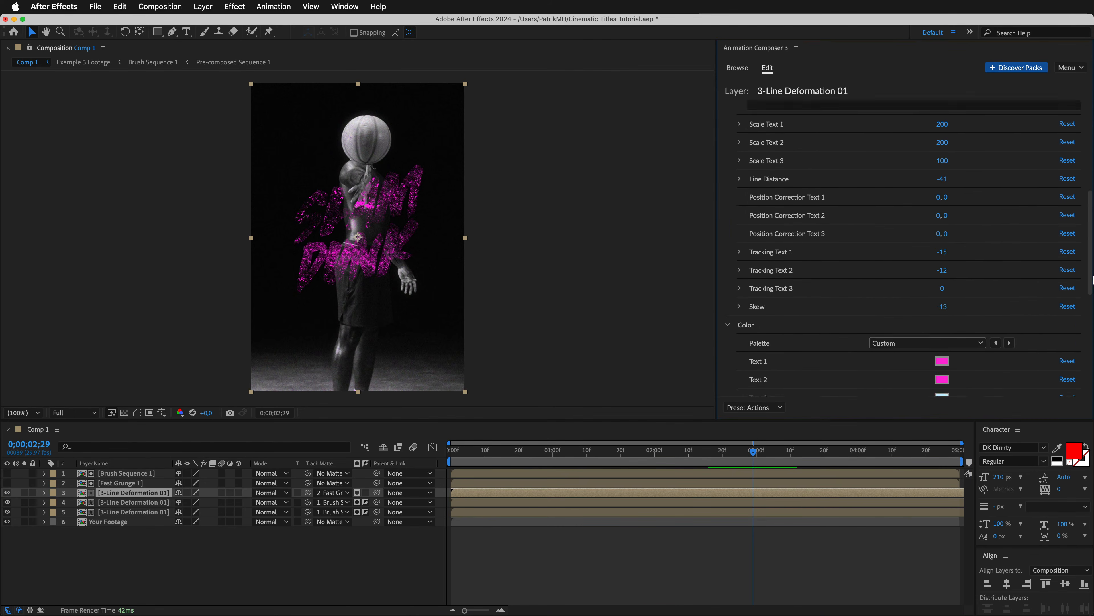
click(941, 272)
click(896, 281)
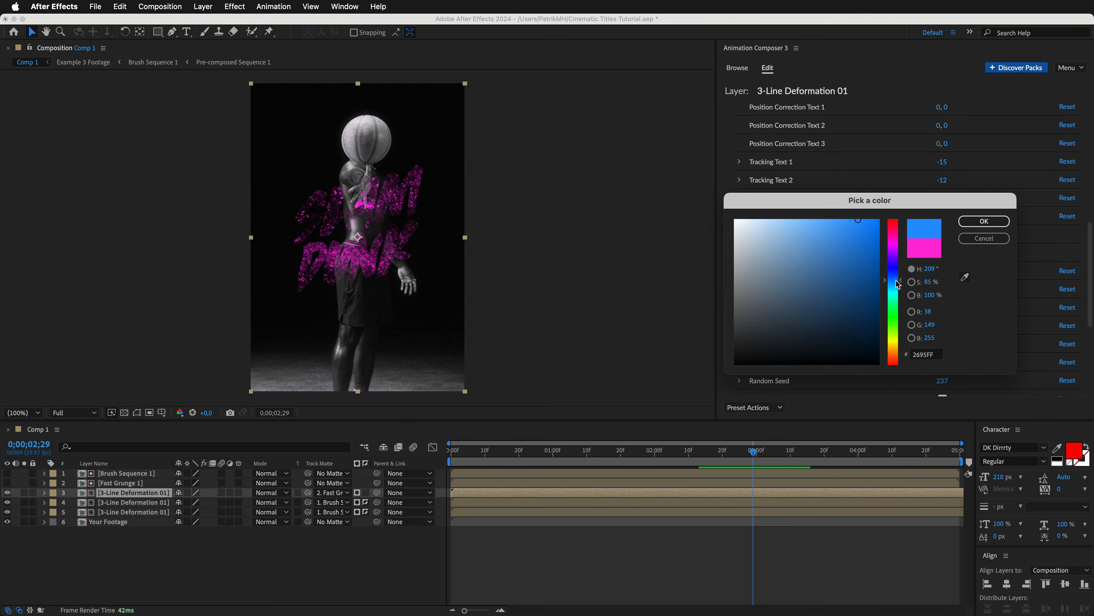
click(979, 222)
Lower the blue 3-Line Deformation 01 layer's opacity to about 31% and preview the result.
click(44, 492)
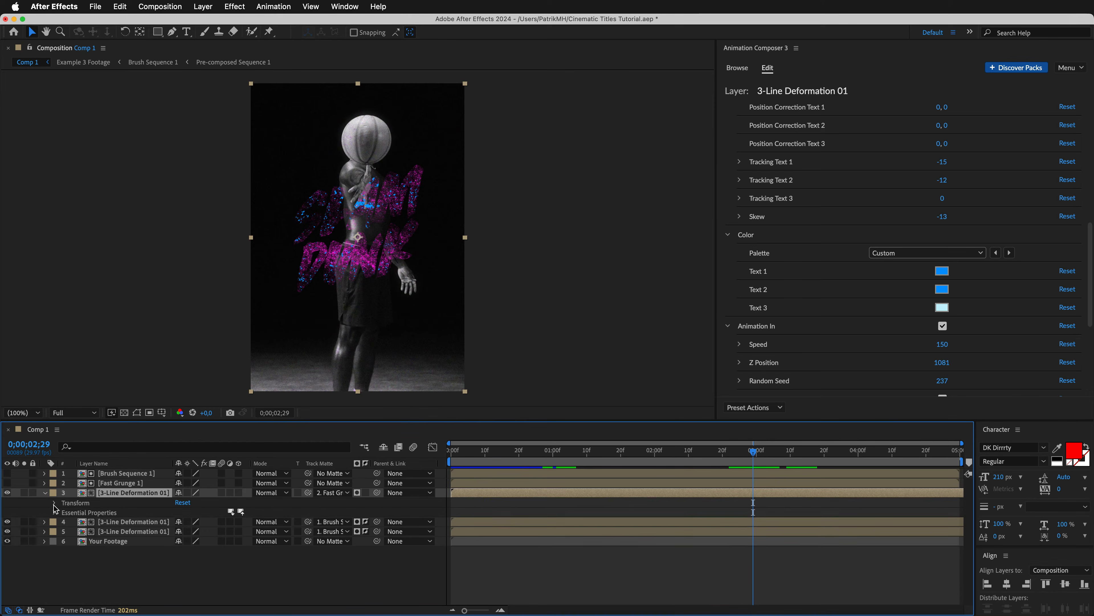
drag(185, 553, 156, 555)
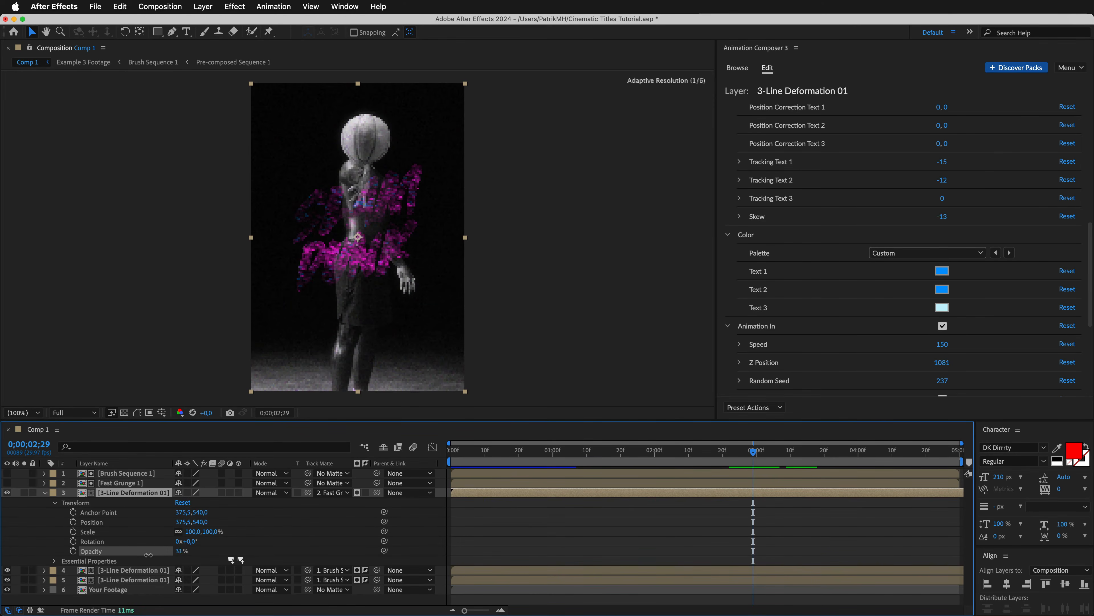
click(45, 493)
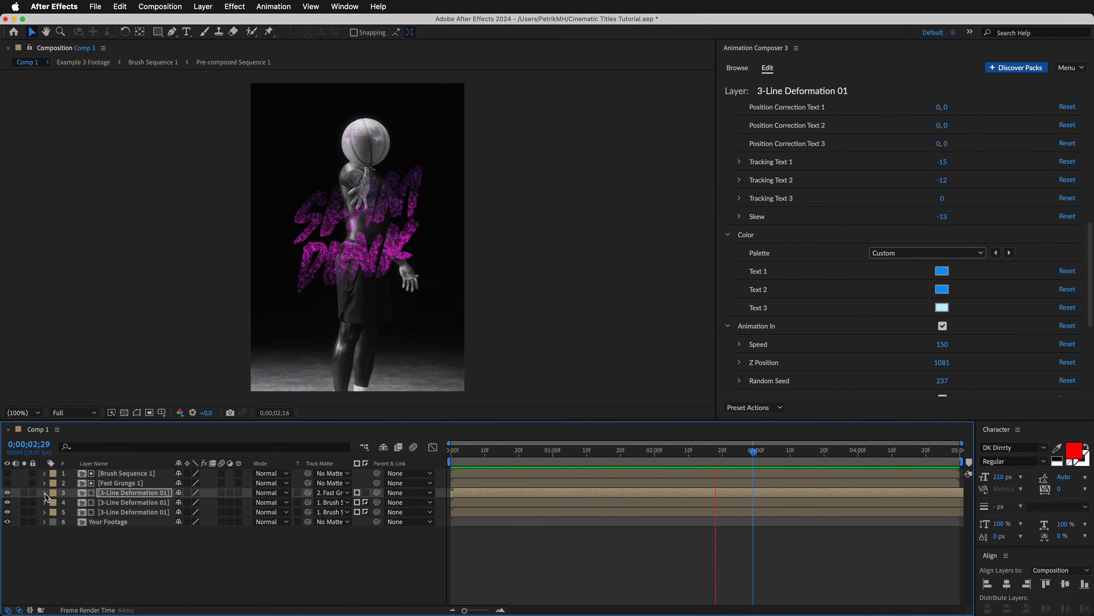
key(space)
Add the 3-Line Scale Character 01 title from Cinematic Titles' Scale Character category and move its layer to the composition's start.
click(737, 68)
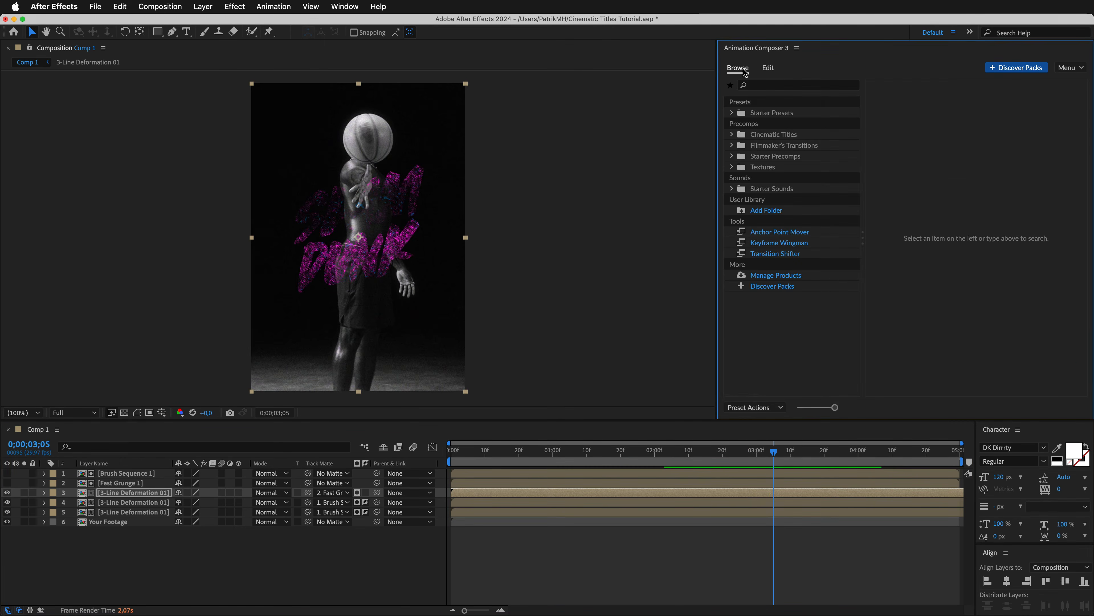
click(737, 139)
click(783, 220)
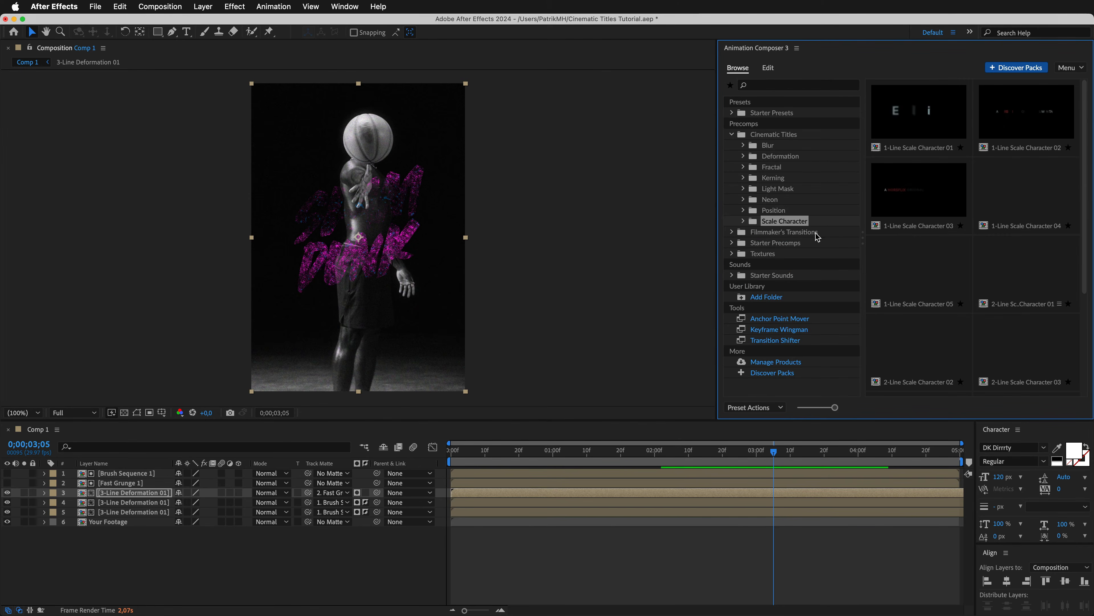
scroll(1069, 267, down, 4)
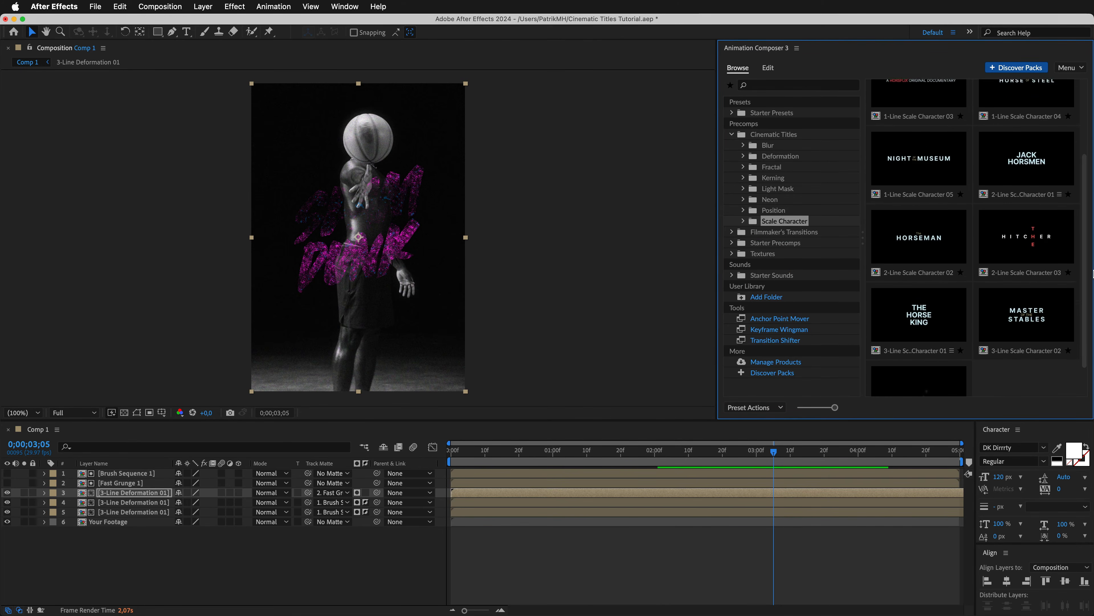
click(921, 288)
click(1067, 409)
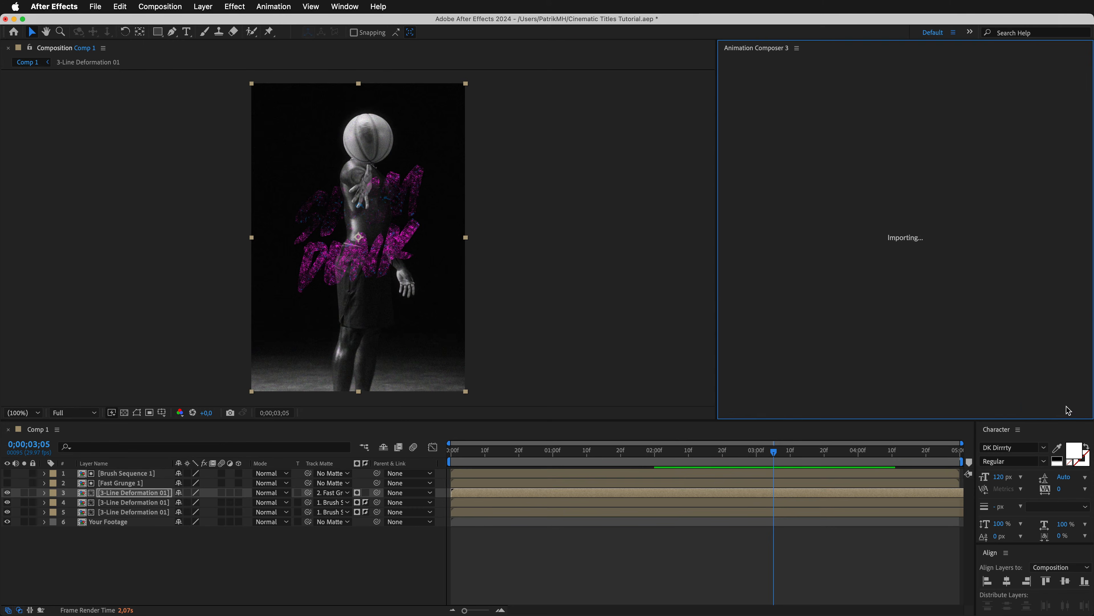
drag(796, 492, 473, 496)
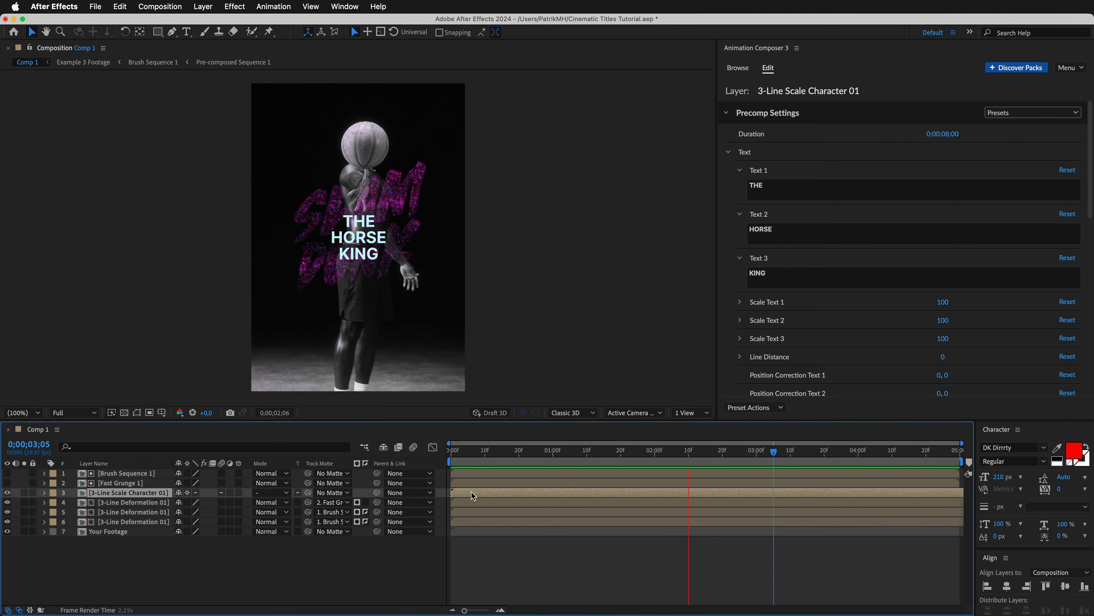
Inside the 3-Line Scale Character 01 precomp, change the font of Text 1 and Text 2 to DK Dirrty.
click(473, 496)
double_click(473, 496)
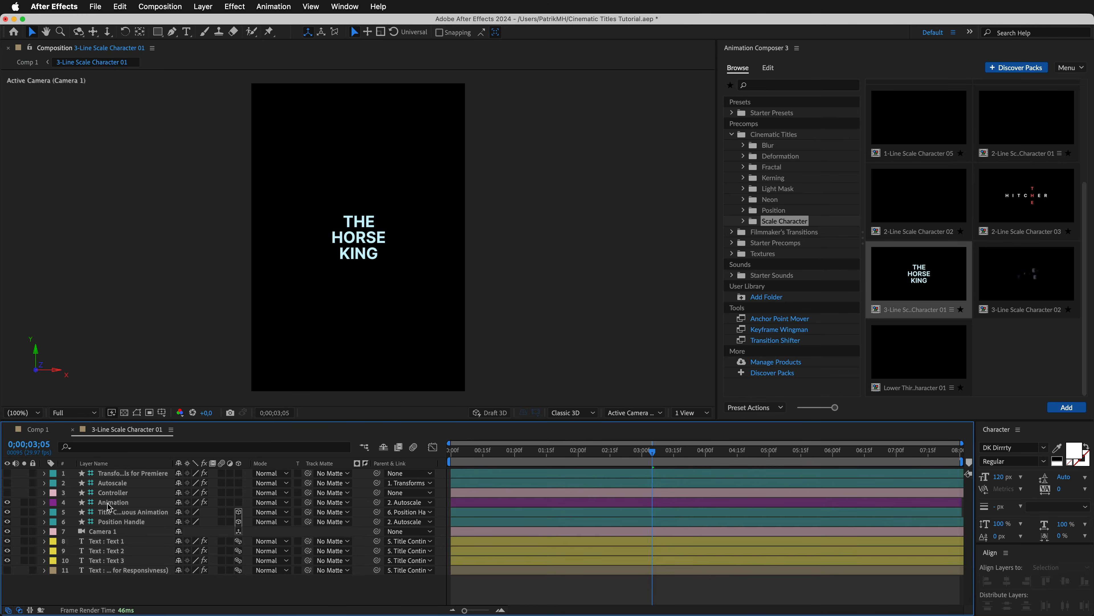
click(1043, 447)
scroll(931, 238, down, 15)
click(931, 238)
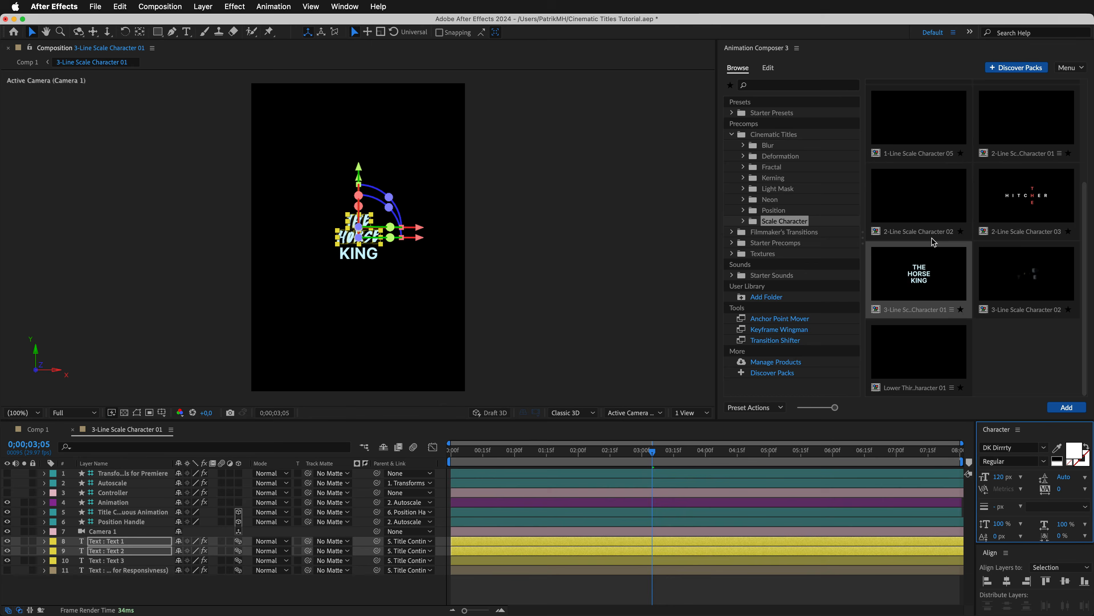
click(72, 430)
Set the title lines to SLAM, DUNK and SHOW, scaling Text 1 and Text 2 to 200 and reducing the scale of Text 3.
click(798, 192)
text(SLAM)
click(781, 237)
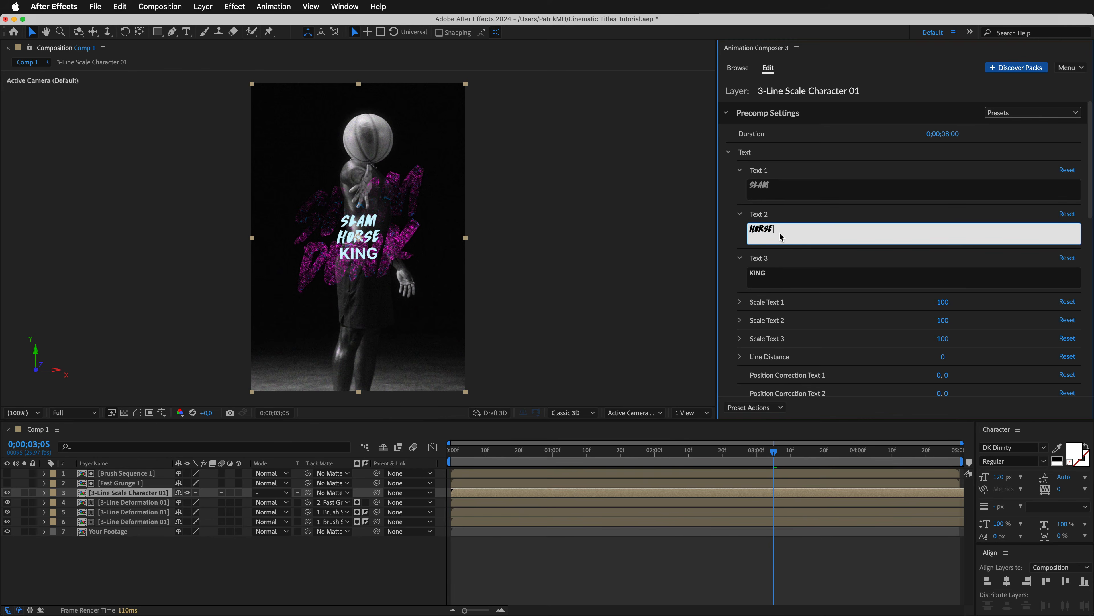
key(Tab)
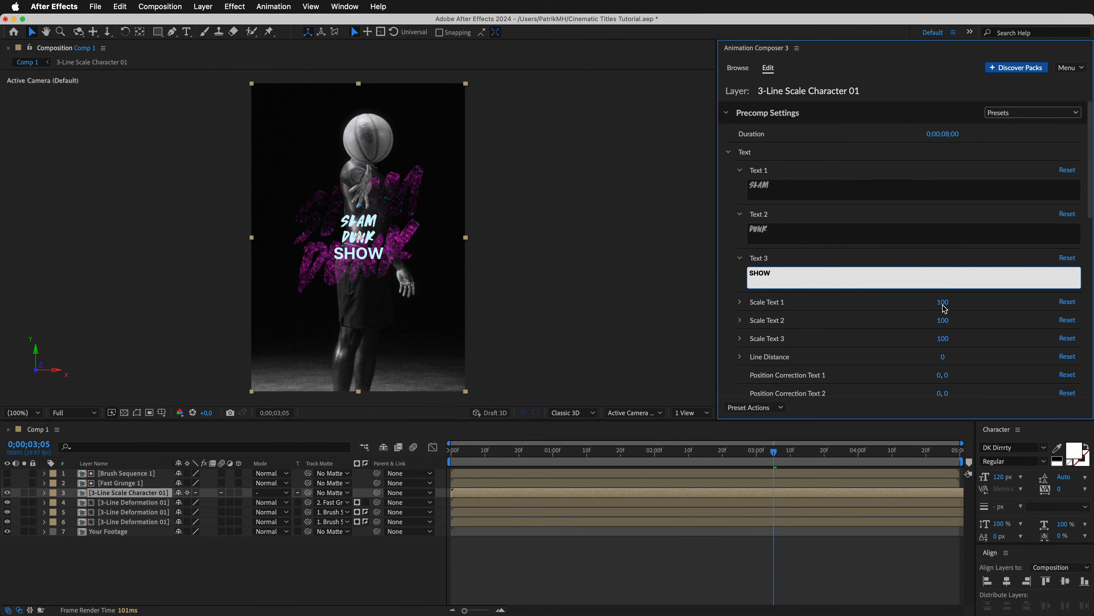
drag(943, 304, 1038, 326)
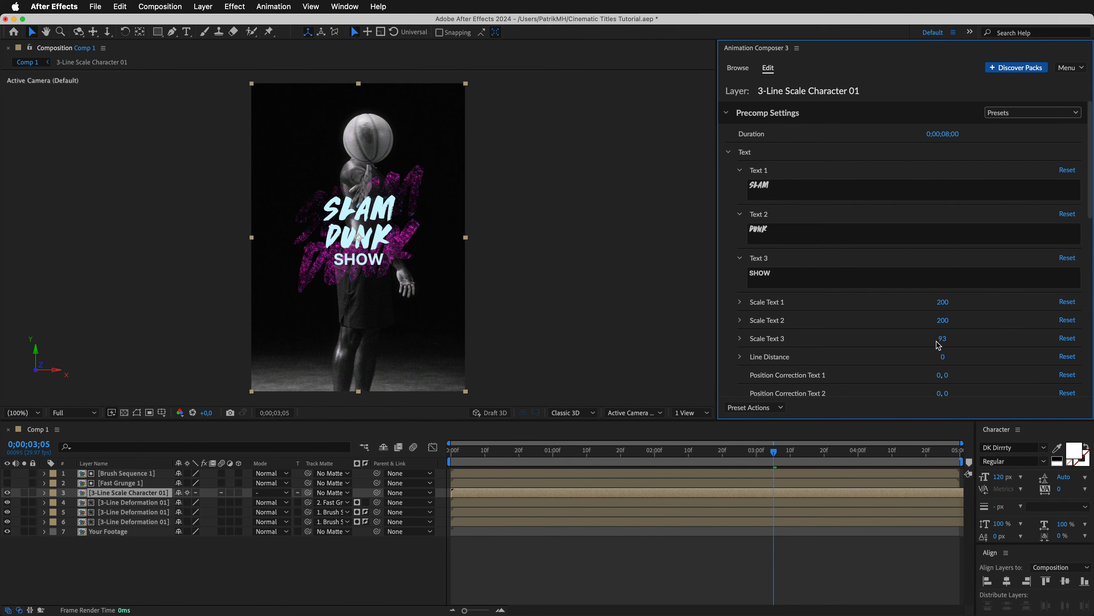
Set the title's Line Distance to -32, Tracking Text 1 to -5, Tracking Text 2 to -7 and Skew to -13.
scroll(1088, 252, down, 6)
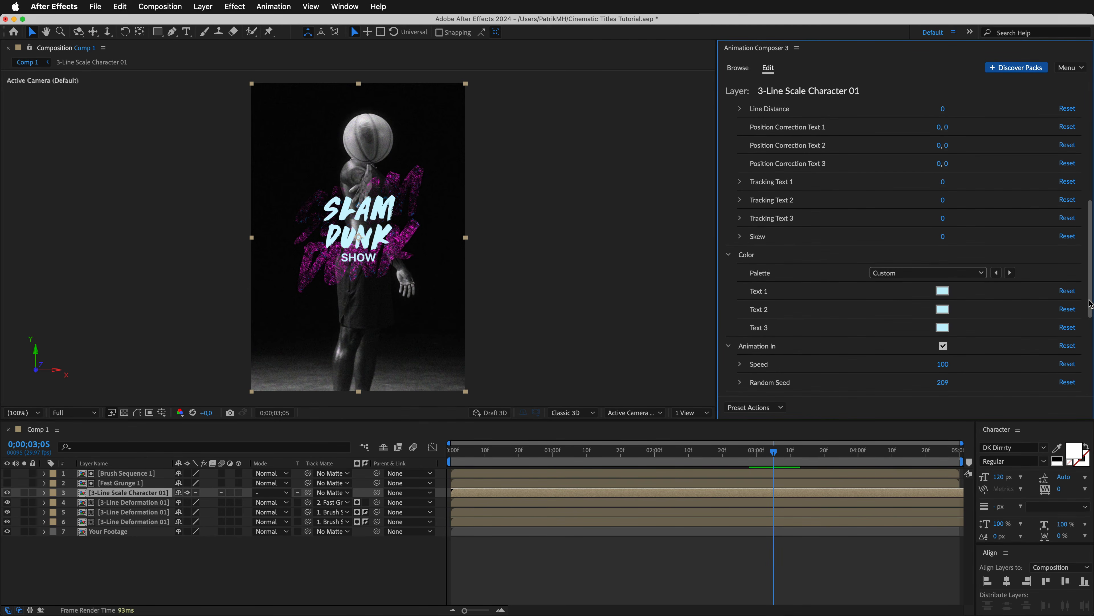
drag(929, 112, 890, 149)
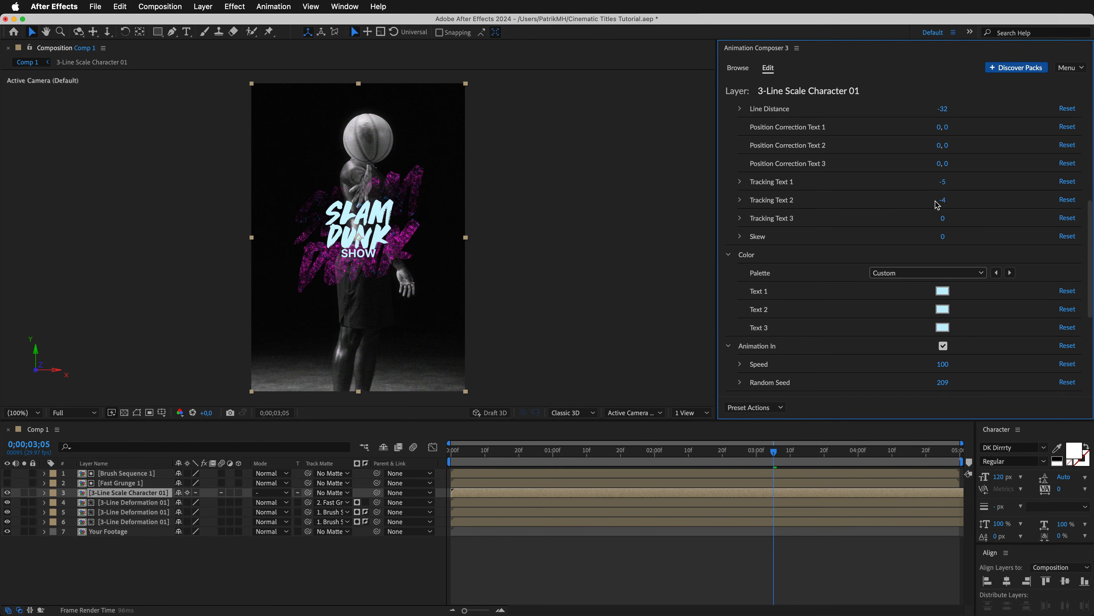
drag(936, 201, 931, 202)
drag(943, 238, 926, 238)
Colour all three title lines white and set Animation In speed to 80 and Animation Continuous speed to 50.
click(943, 291)
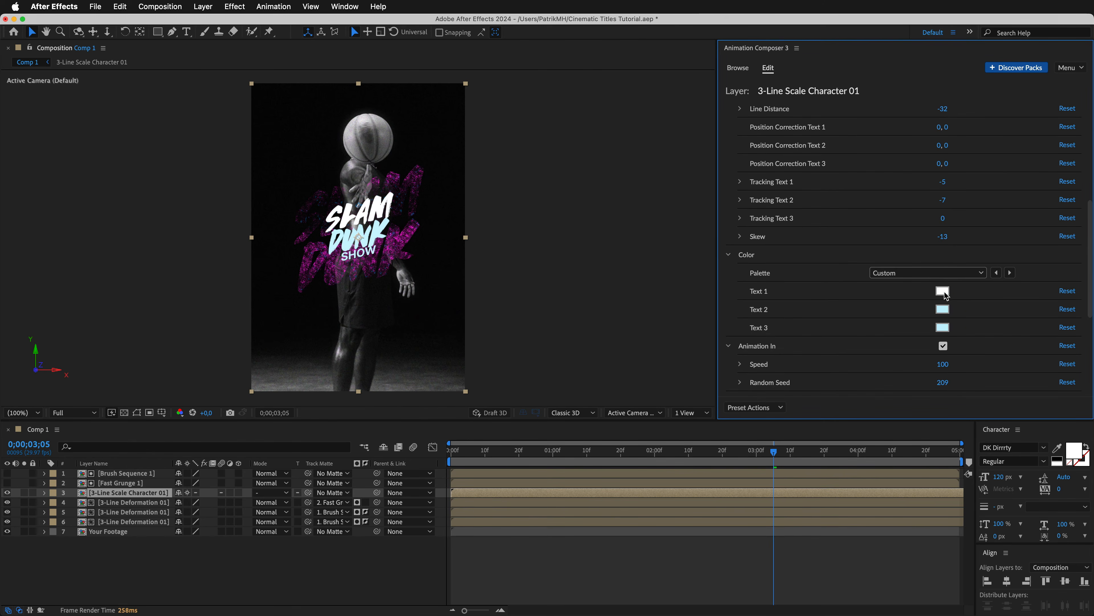
scroll(1090, 287, down, 5)
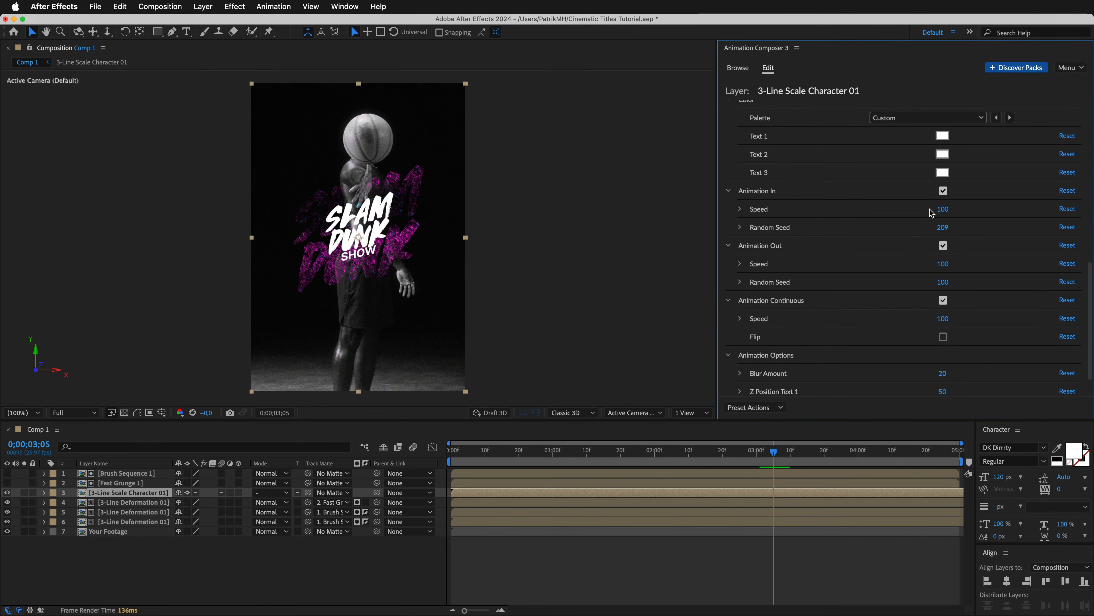
drag(930, 324, 892, 324)
Scale the 3-Line Scale Character 01 layer to 190% and move it down to position 375.5, 602 over the magenta title.
click(44, 492)
click(54, 502)
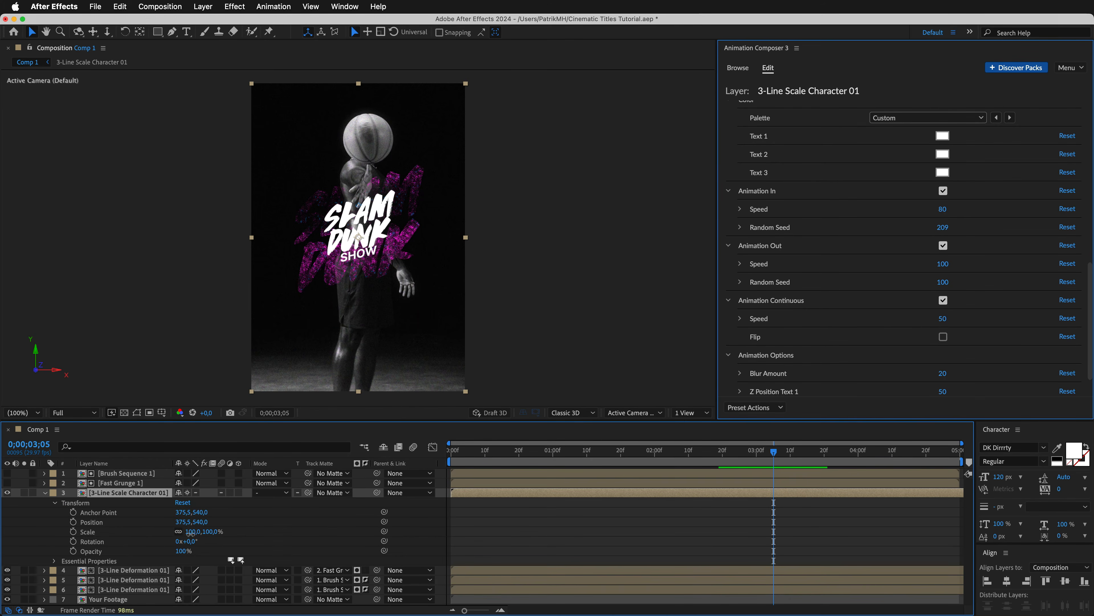
drag(191, 532, 238, 532)
drag(360, 240, 361, 258)
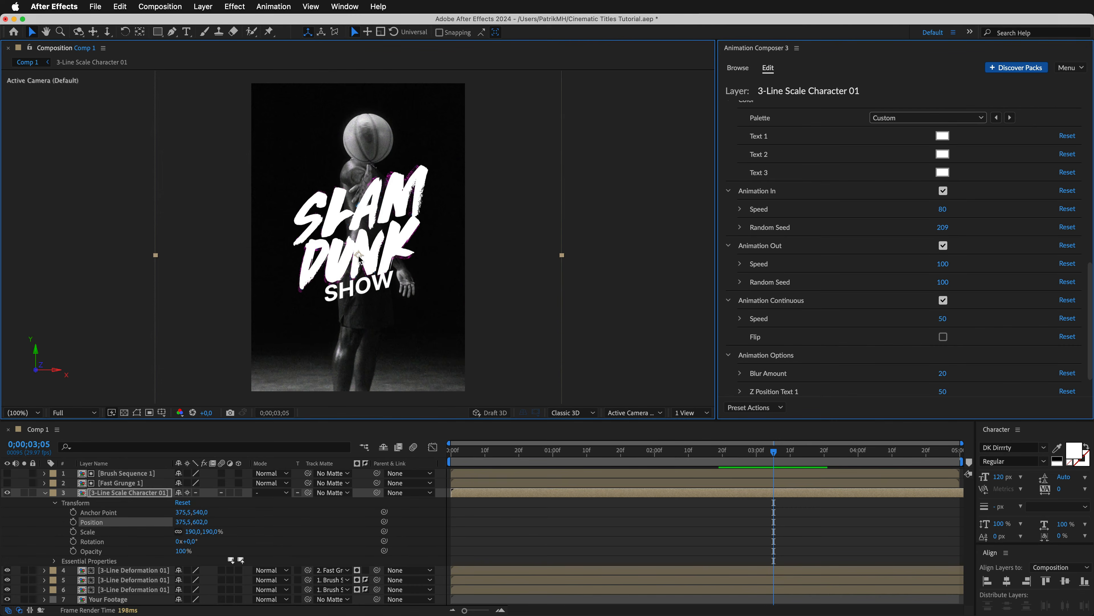
Use Brush Sequence 1 as a non-inverted track matte for the white SLAM DUNK SHOW layer and preview the result.
click(355, 492)
key(Escape)
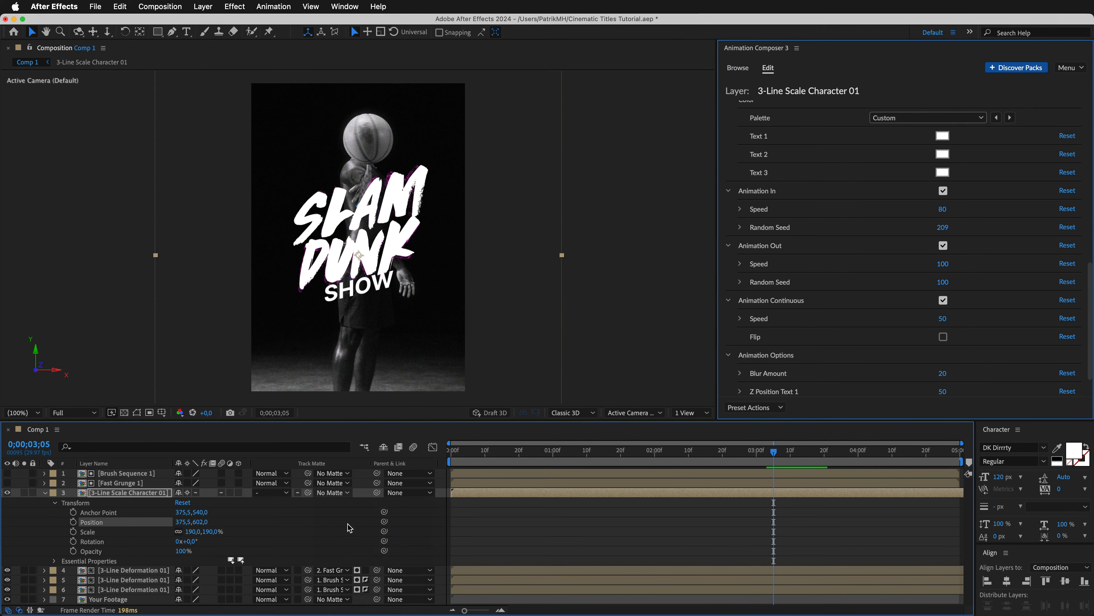
key(space)
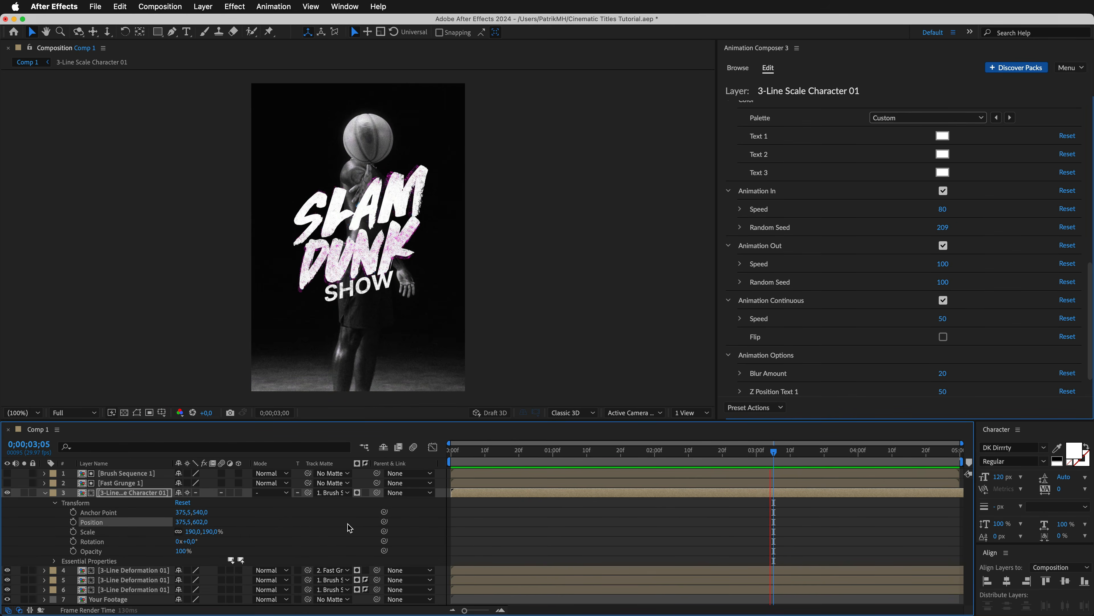
click(46, 494)
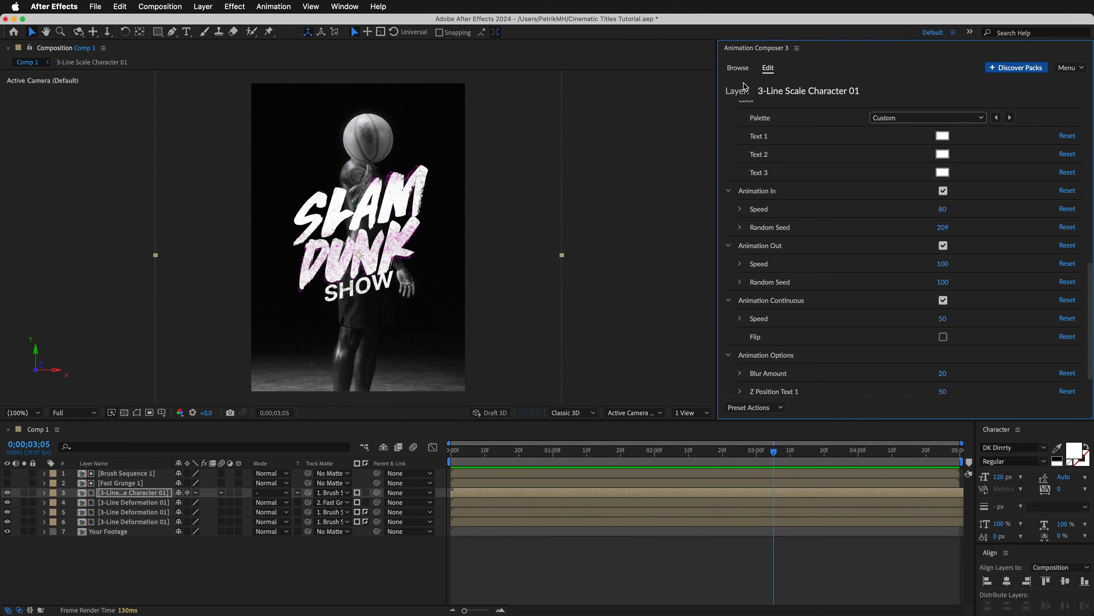
Add the Slow Grunge 6 texture from the Textures pack's Grunge category above the white title layer.
click(737, 68)
click(758, 167)
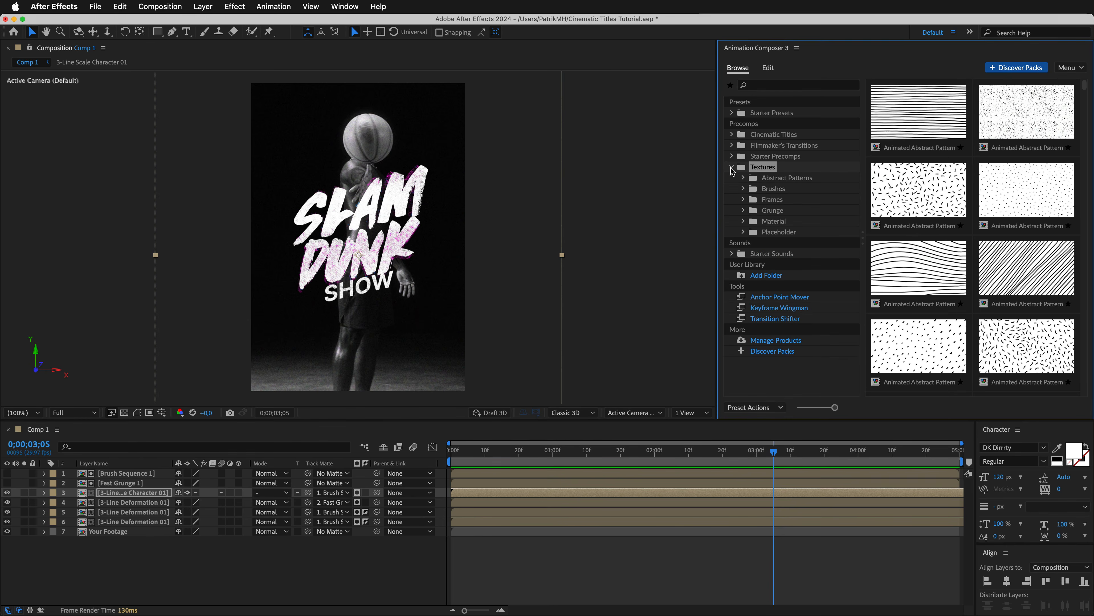
click(771, 211)
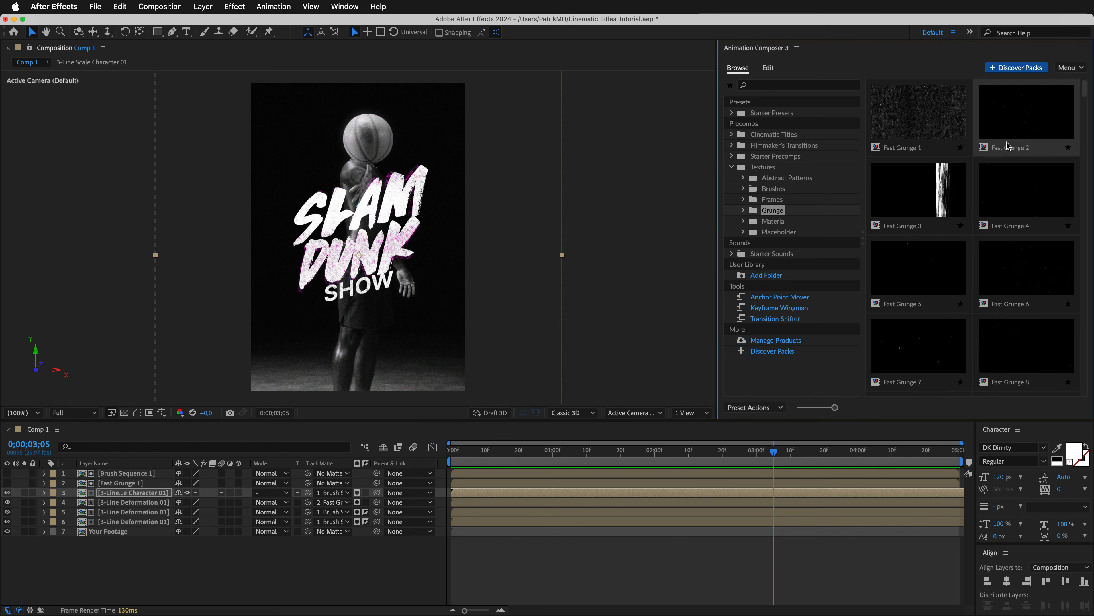
drag(1086, 96, 1086, 128)
click(907, 301)
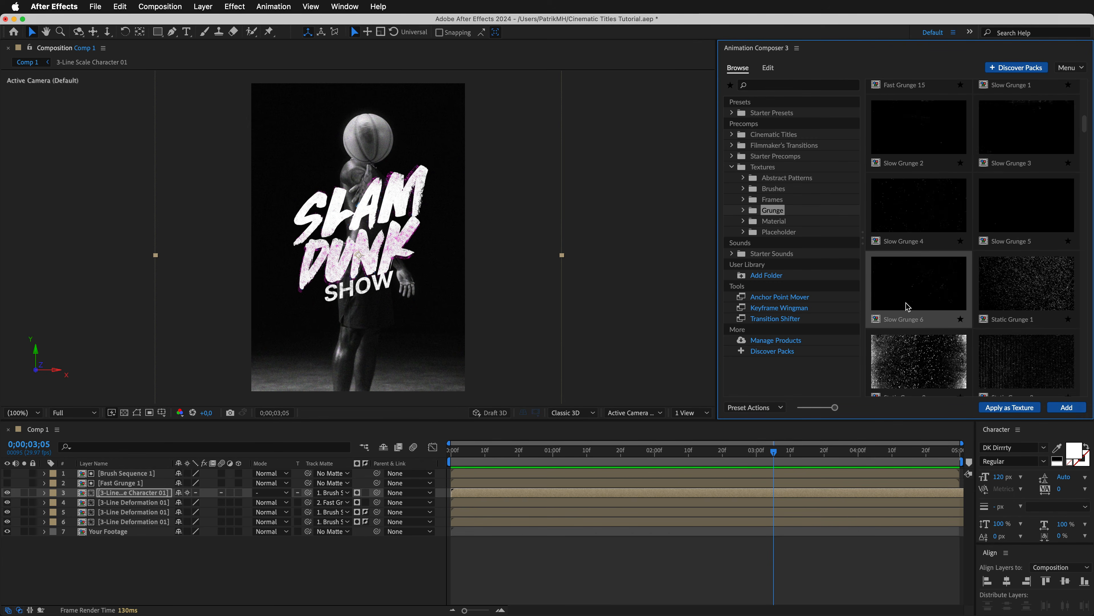
click(1070, 409)
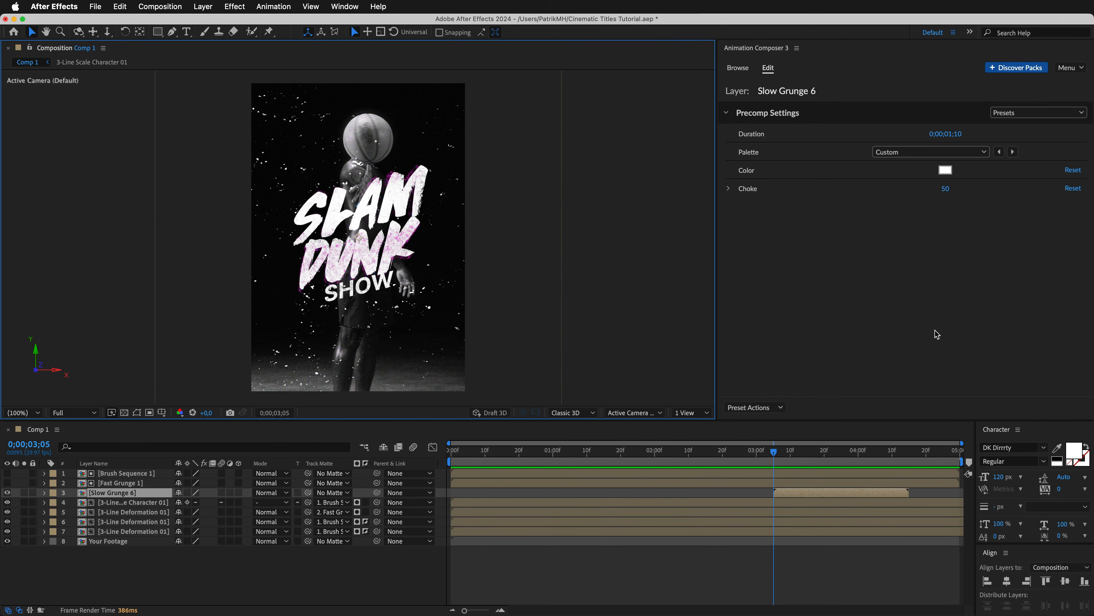
Set Slow Grunge 6's Duration to 0;00;05;00 and move its layer to the start of the composition.
drag(930, 139, 978, 135)
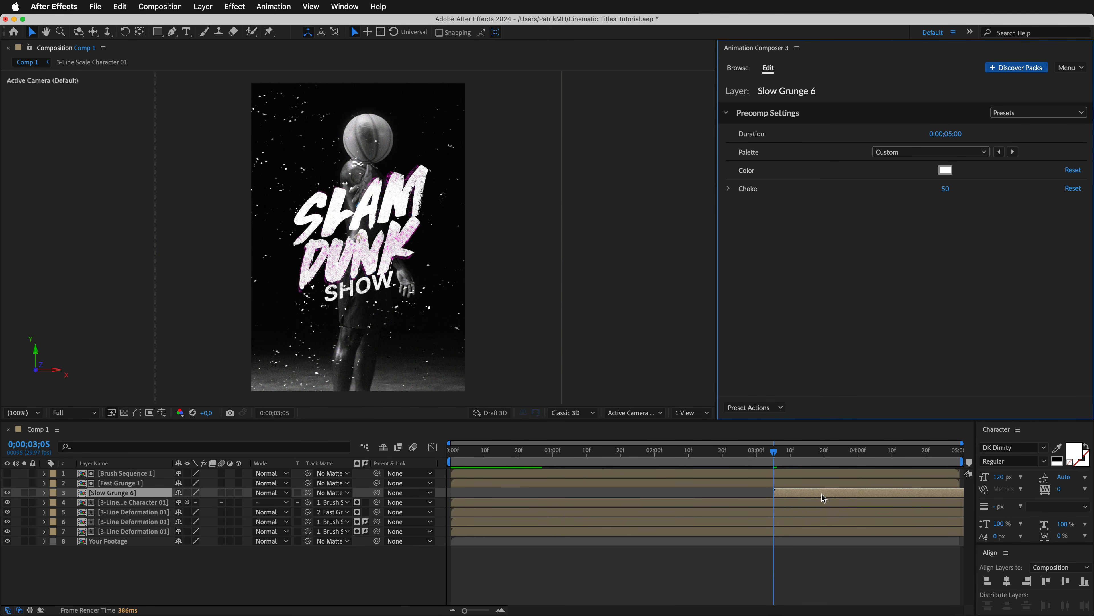
drag(824, 497, 496, 496)
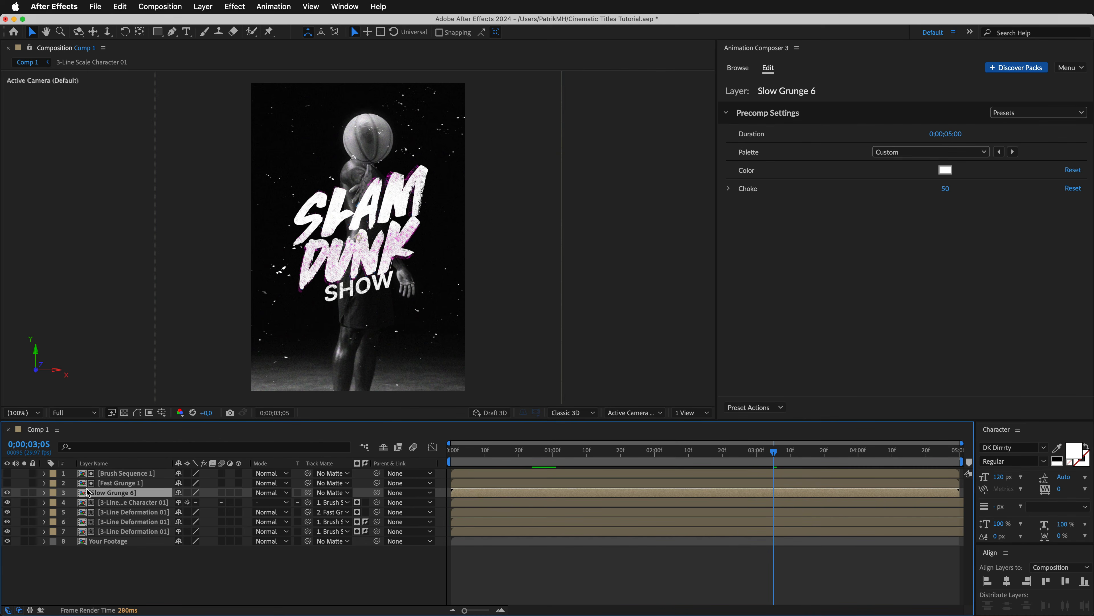
Lower the Slow Grunge 6 layer's opacity so its particles appear subtle over the footage.
click(44, 493)
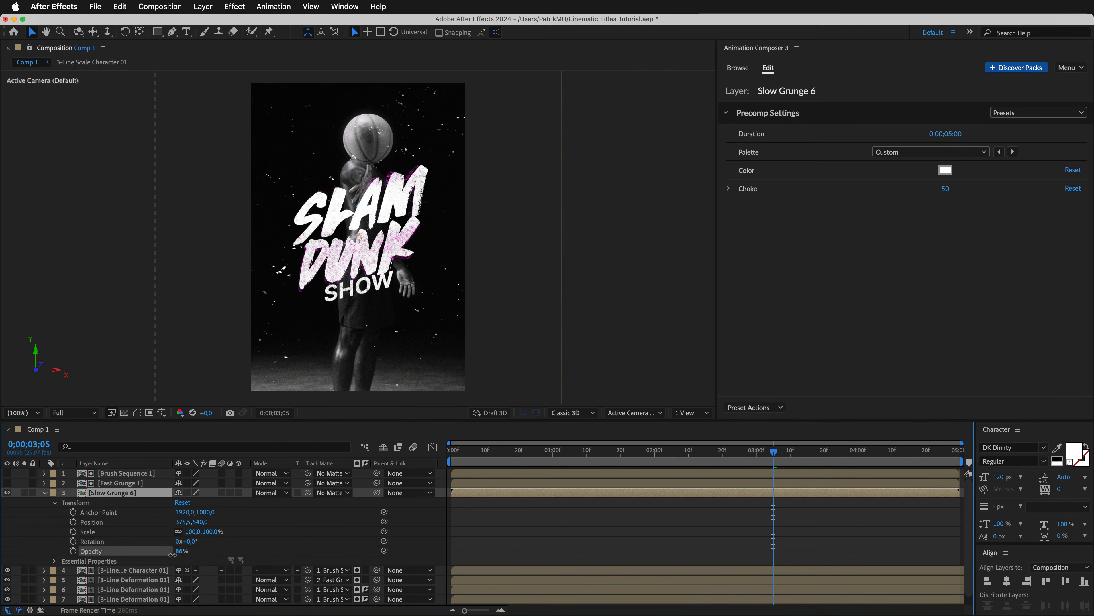
drag(176, 551, 146, 556)
click(45, 492)
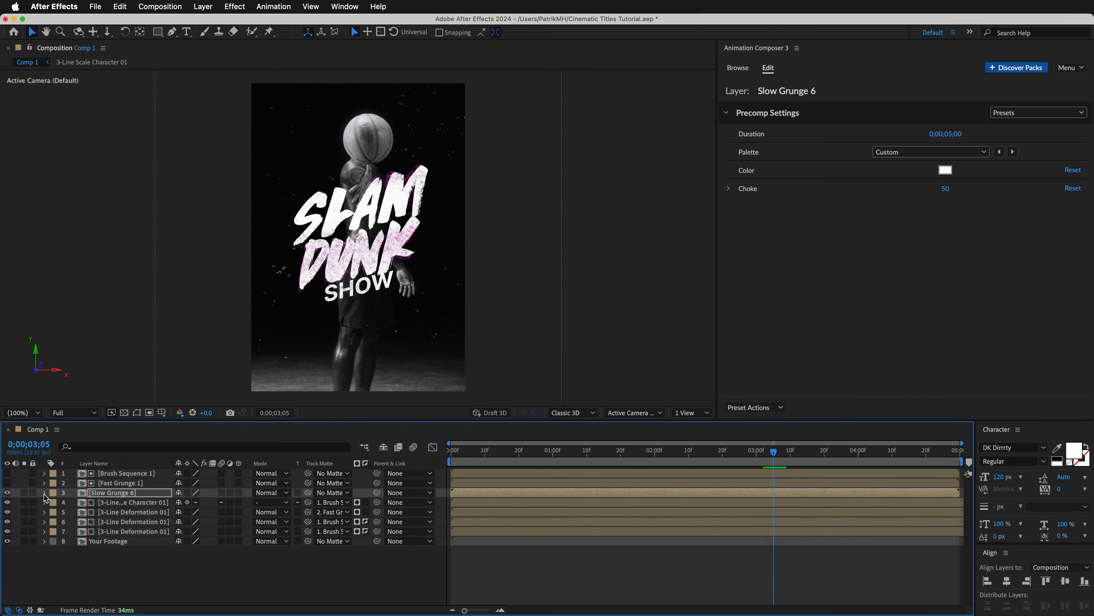
Preview the composition and add the Organic Light Leak 11 precomp from Filmmaker's Transitions above the Slow Grunge 6 layer.
key(space)
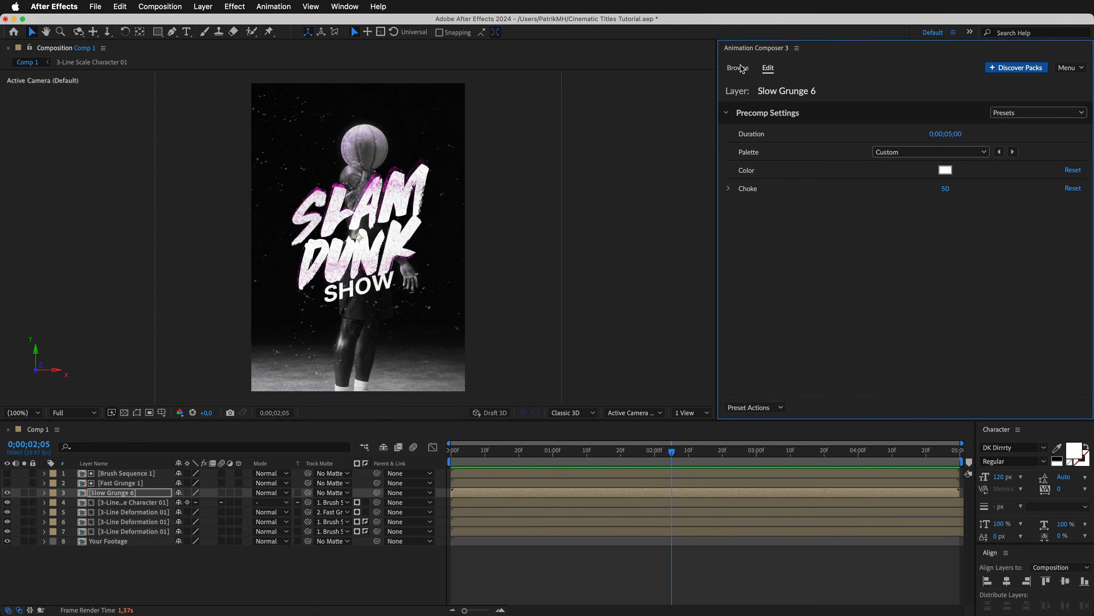
click(739, 68)
click(758, 87)
text(organic)
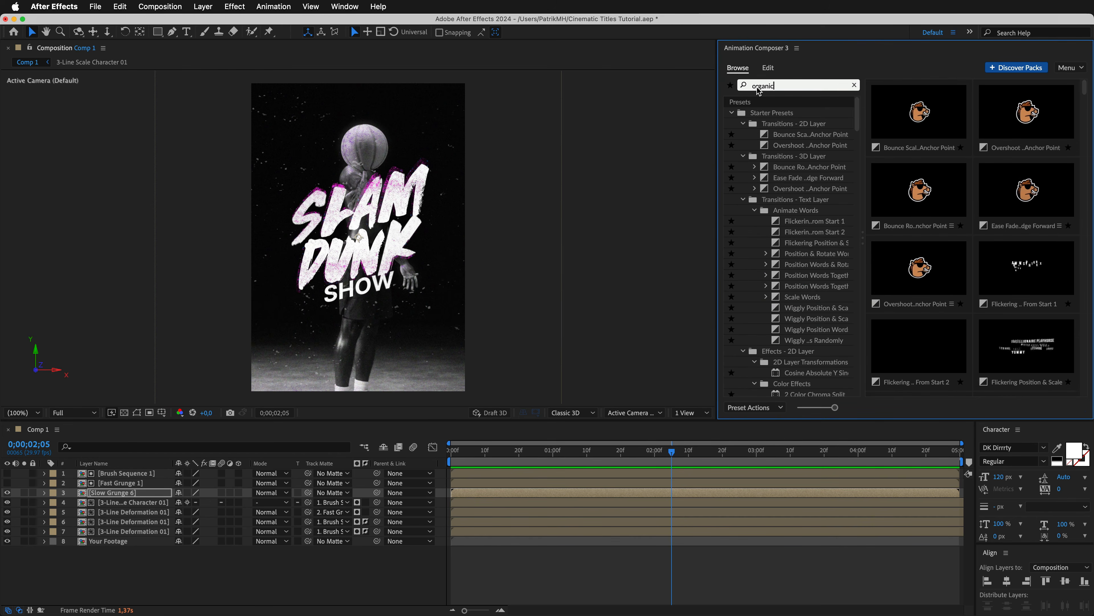
text( light leak 11)
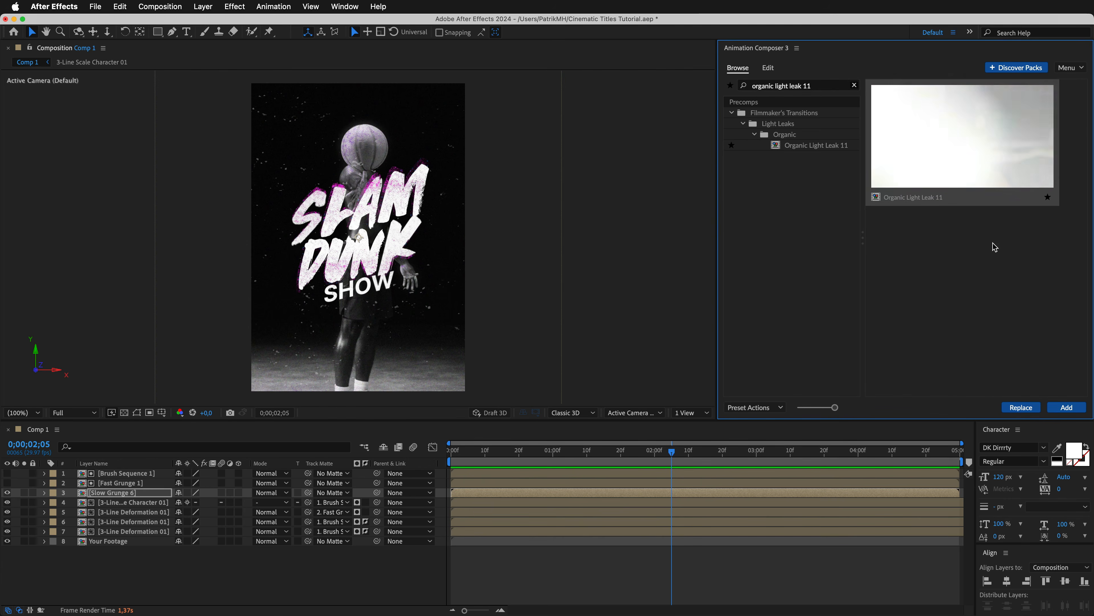
click(1064, 407)
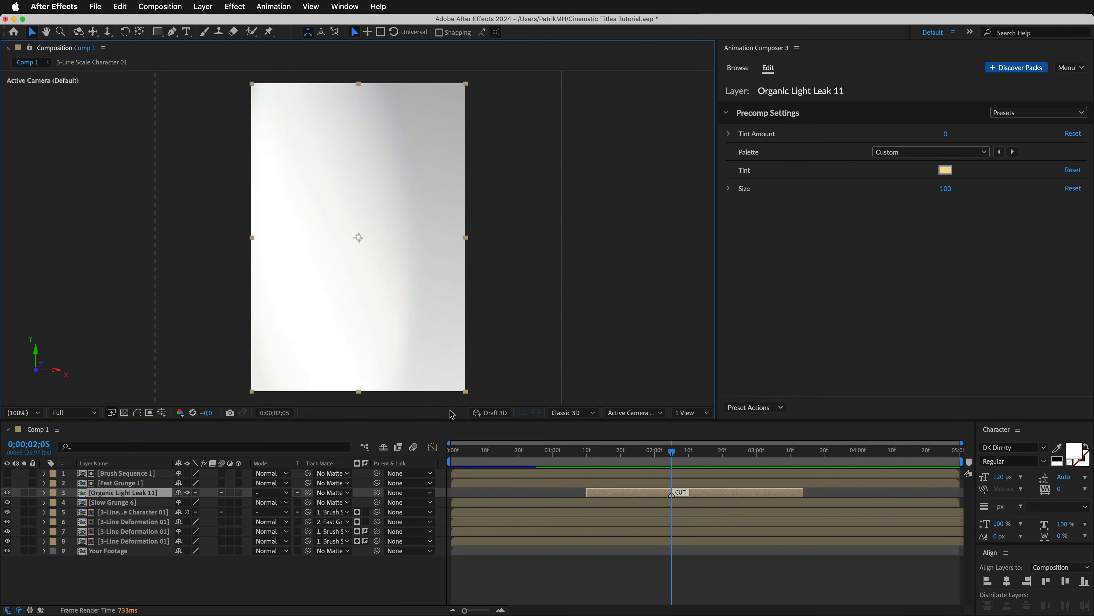
Use Fast Grunge 1 as the track matte for Organic Light Leak 11 and move the light leak to the composition's end.
click(328, 492)
click(342, 516)
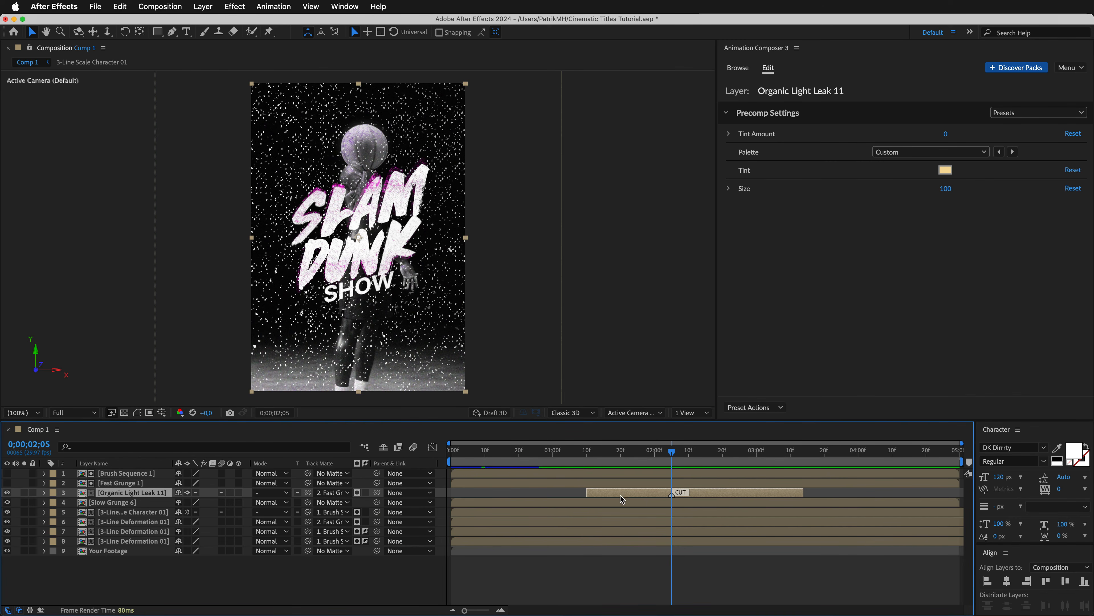
drag(621, 499, 894, 504)
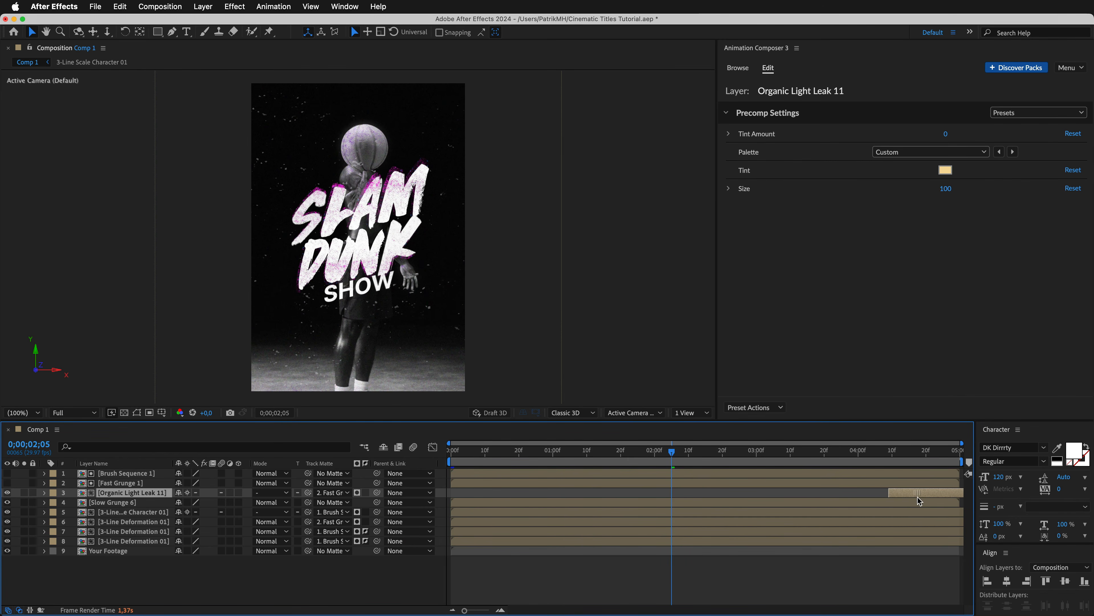
Duplicate the Organic Light Leak 11 layer, shift the copy to the start of the composition and preview the result.
key(super+d)
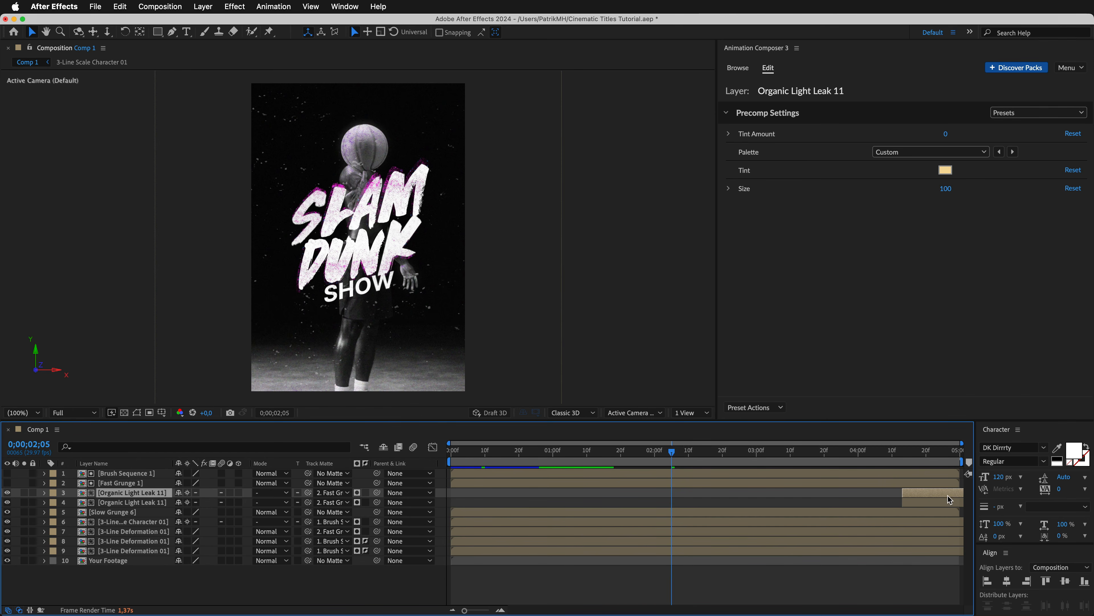
drag(691, 496, 467, 497)
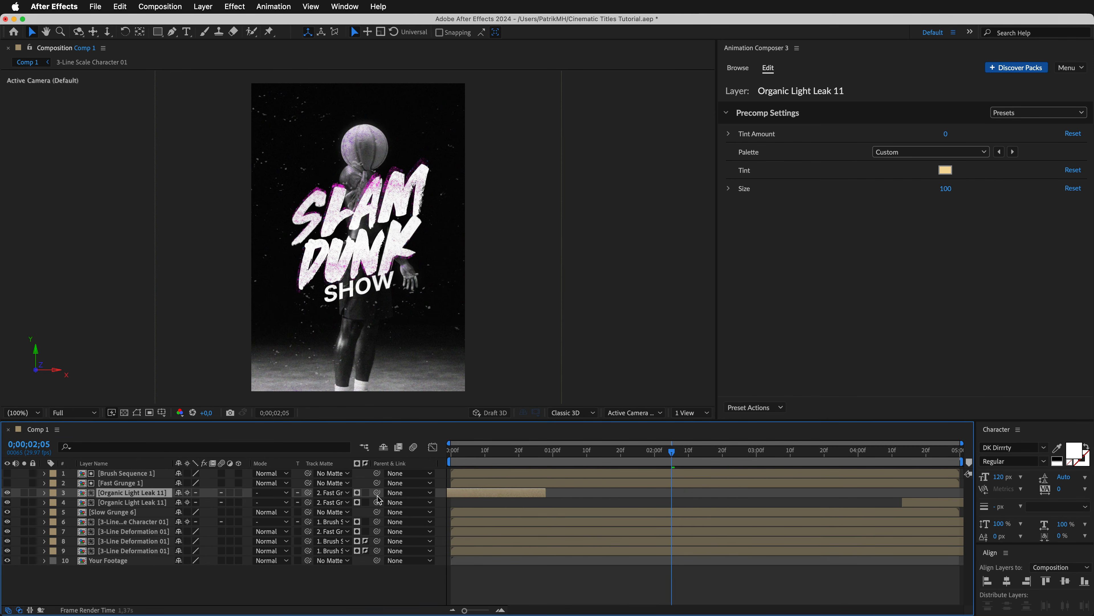
key(space)
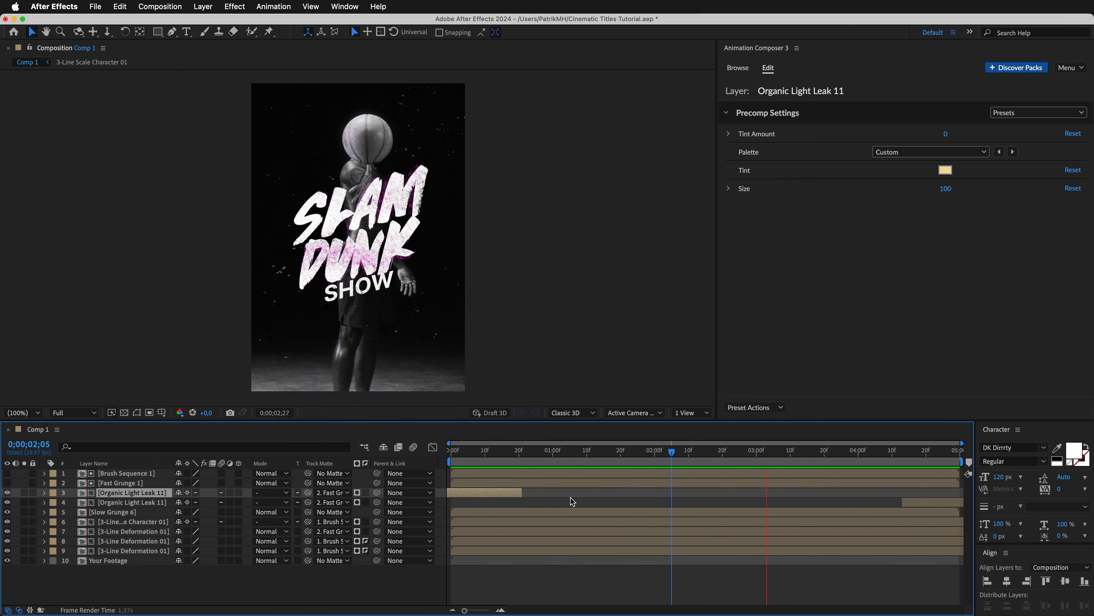